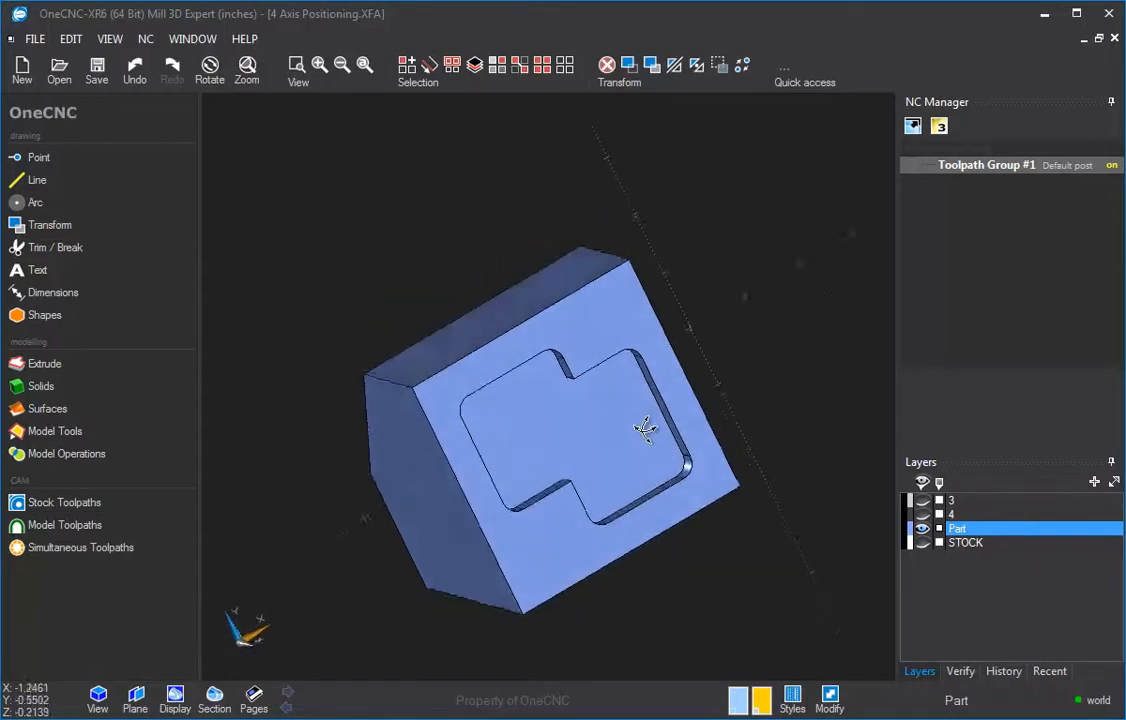
Step: Rotate and zoom around the part to examine its pocketed top, angled face and end holes
middle_click_drag(572, 374, 622, 455)
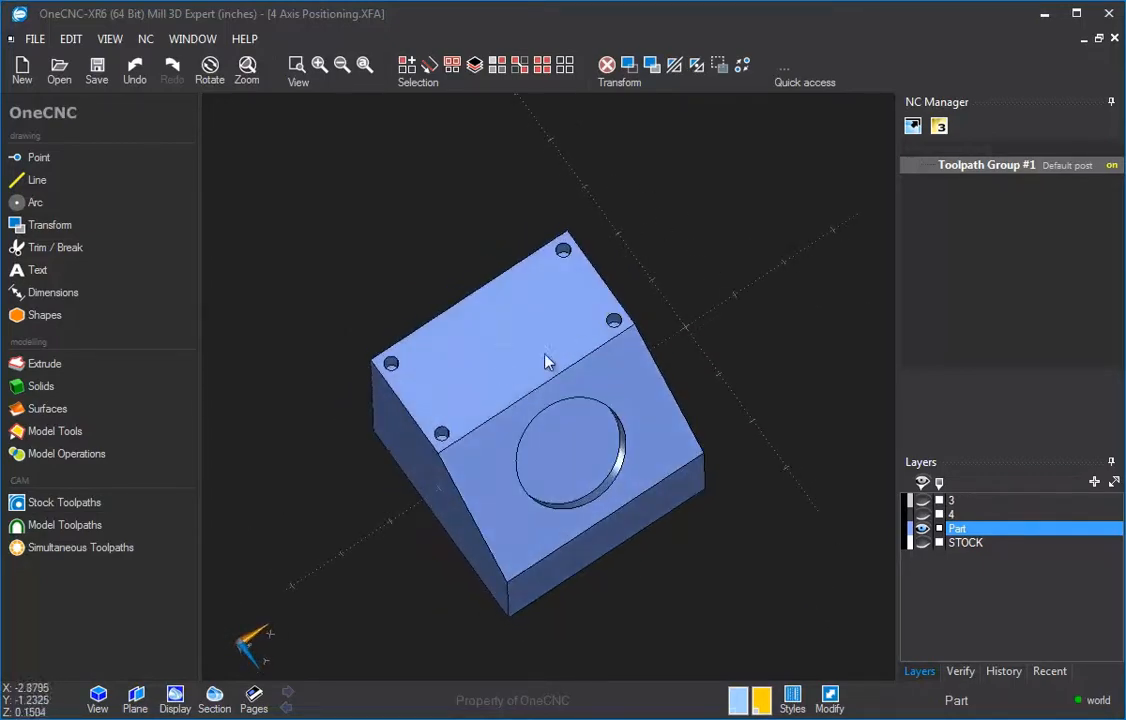
middle_click_drag(668, 410, 568, 294)
middle_click_drag(578, 428, 632, 275)
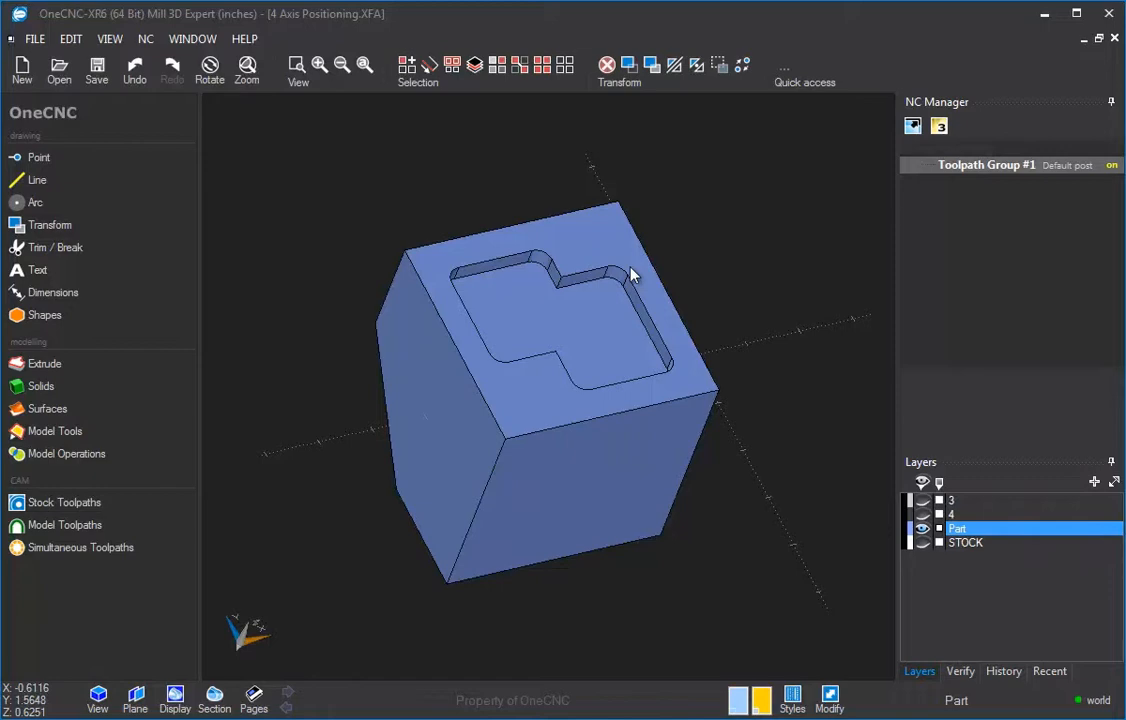
key("v")
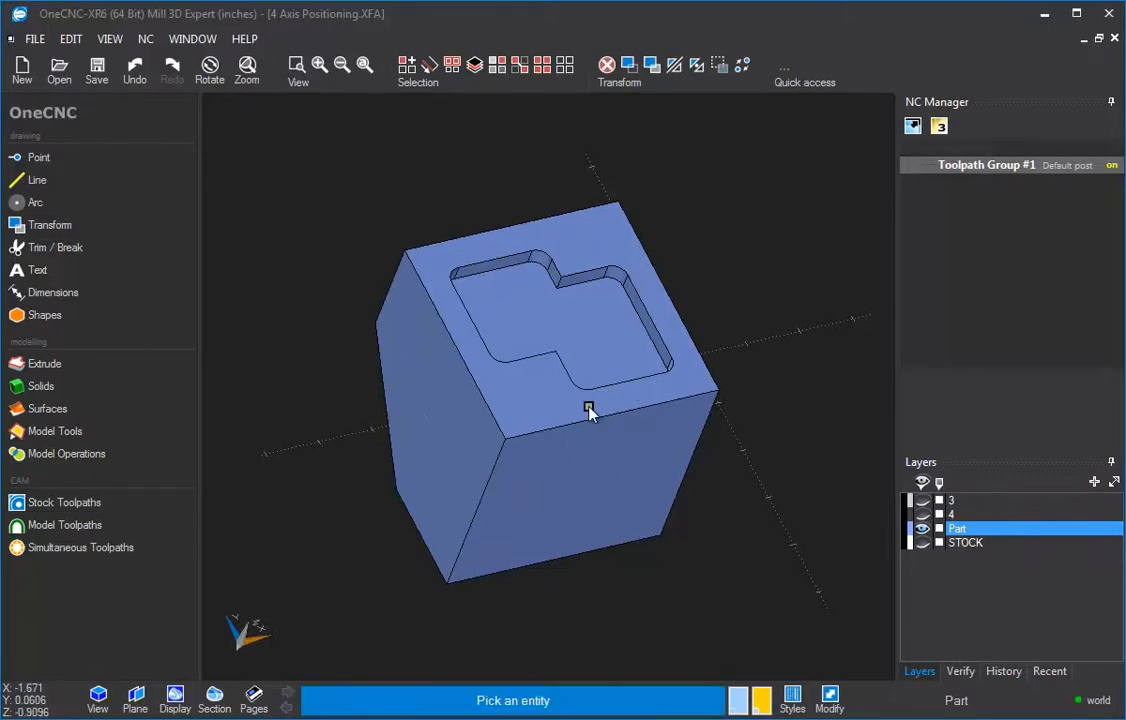
left_click(596, 410)
key("Escape")
scroll(636, 398, "up", 1)
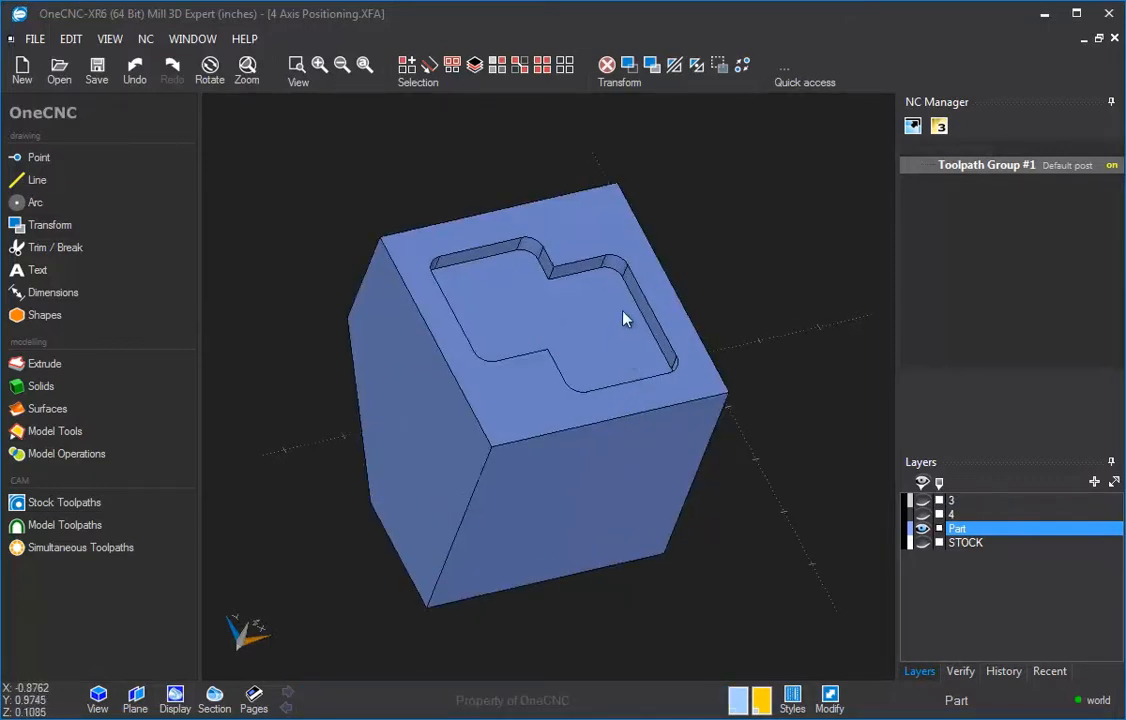
middle_click_drag(590, 306, 538, 345)
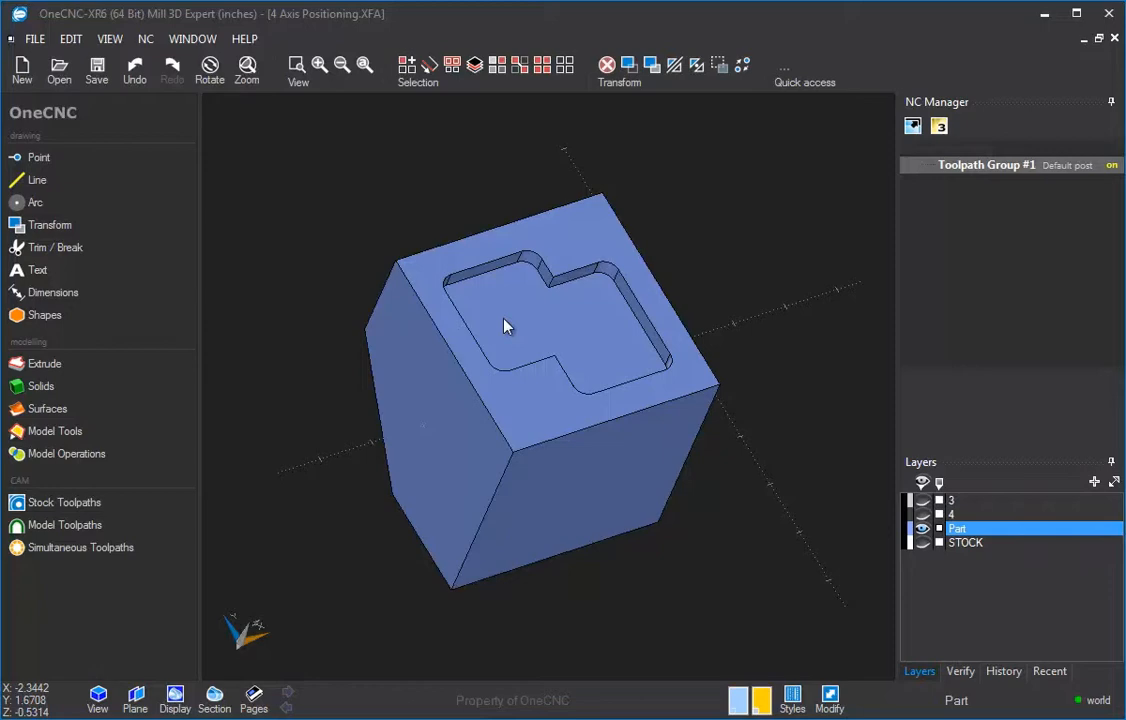
middle_click_drag(548, 377, 530, 359)
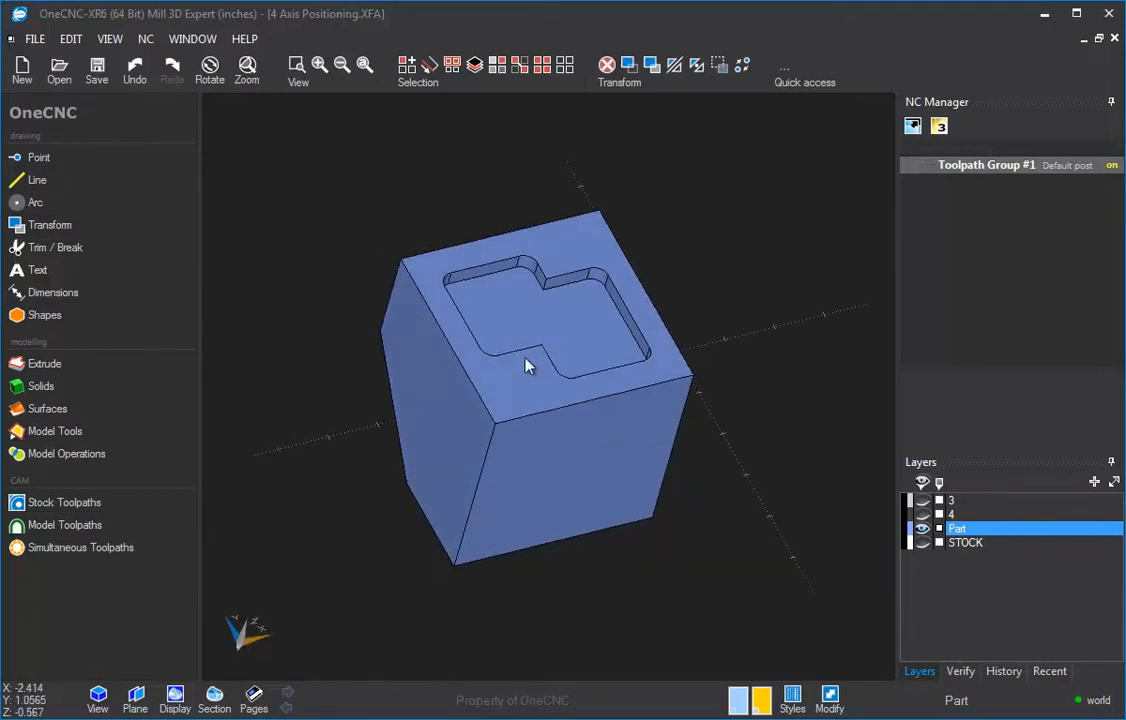
scroll(525, 359, "down", 1)
scroll(525, 359, "up", 2)
scroll(525, 360, "down", 1)
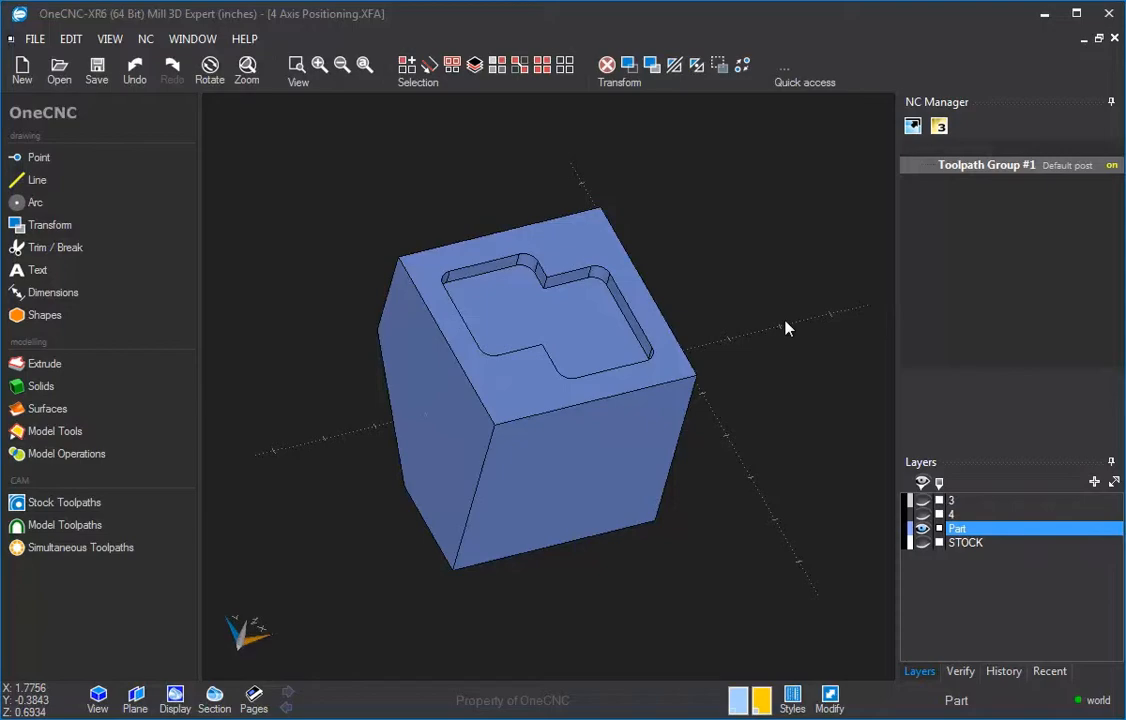
Step: Show layer 4 to view the rotary fixture holding the part, then hide it again
middle_click_drag(785, 328, 892, 534)
left_click(922, 516)
middle_click_drag(660, 350, 735, 413)
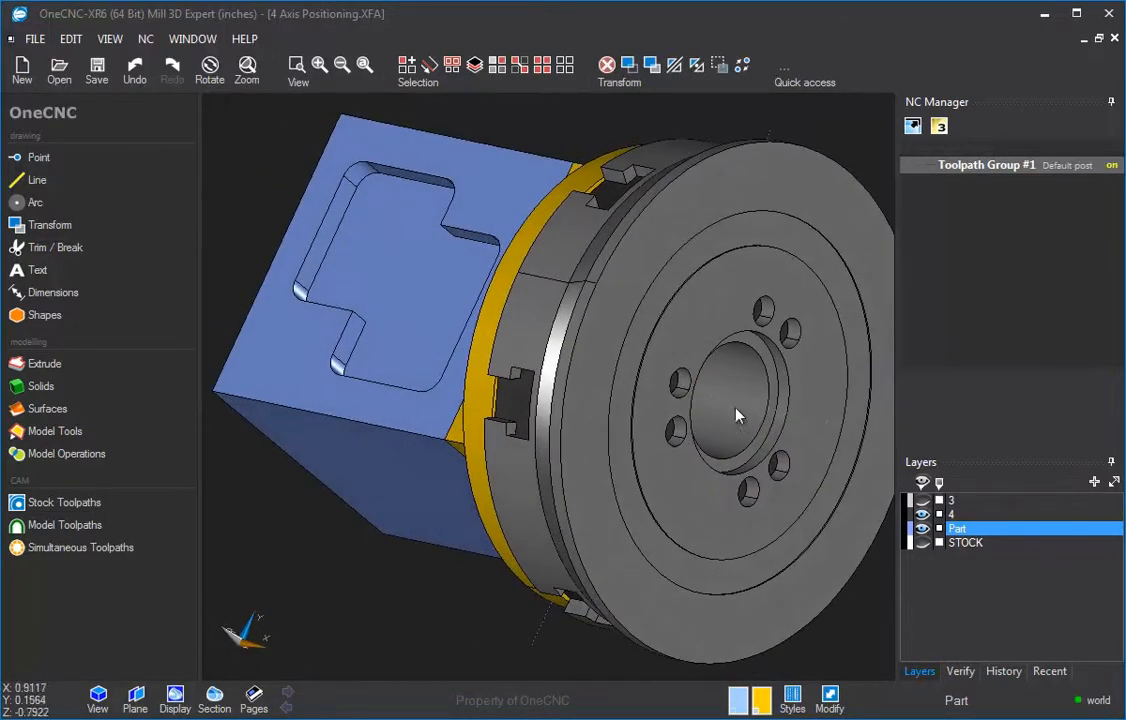
middle_click_drag(659, 370, 912, 529)
left_click(922, 515)
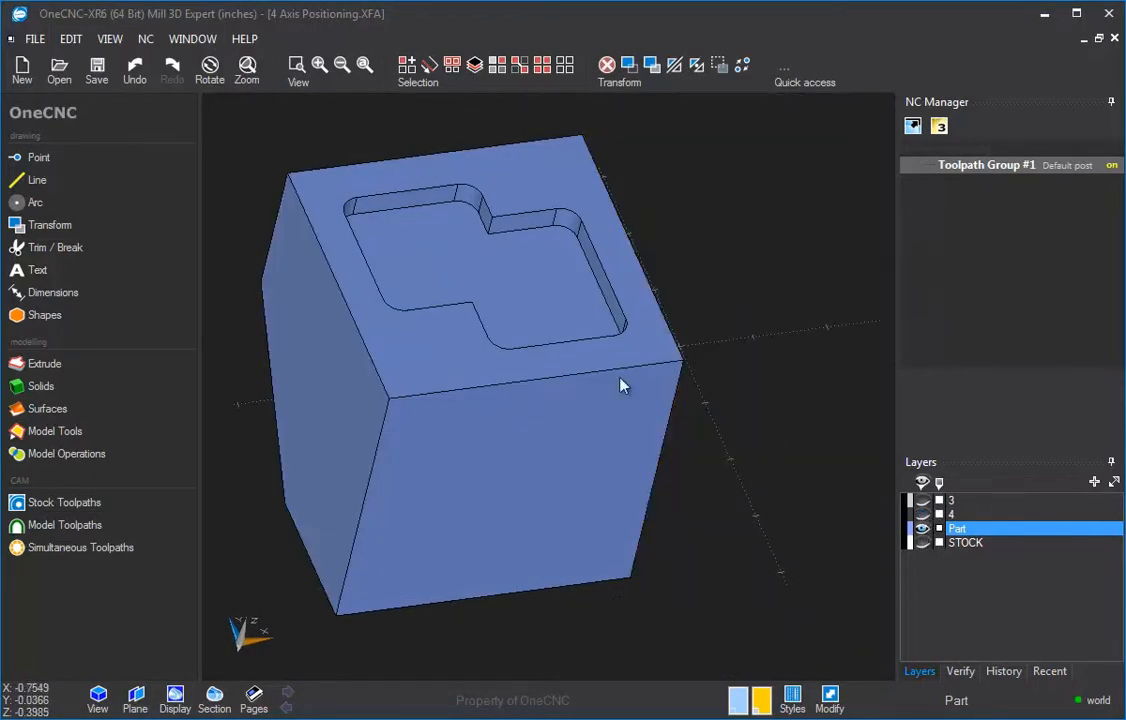
Step: Orbit the part again to inspect each of its machined faces
scroll(617, 390, "down", 2)
middle_click_drag(565, 396, 612, 380)
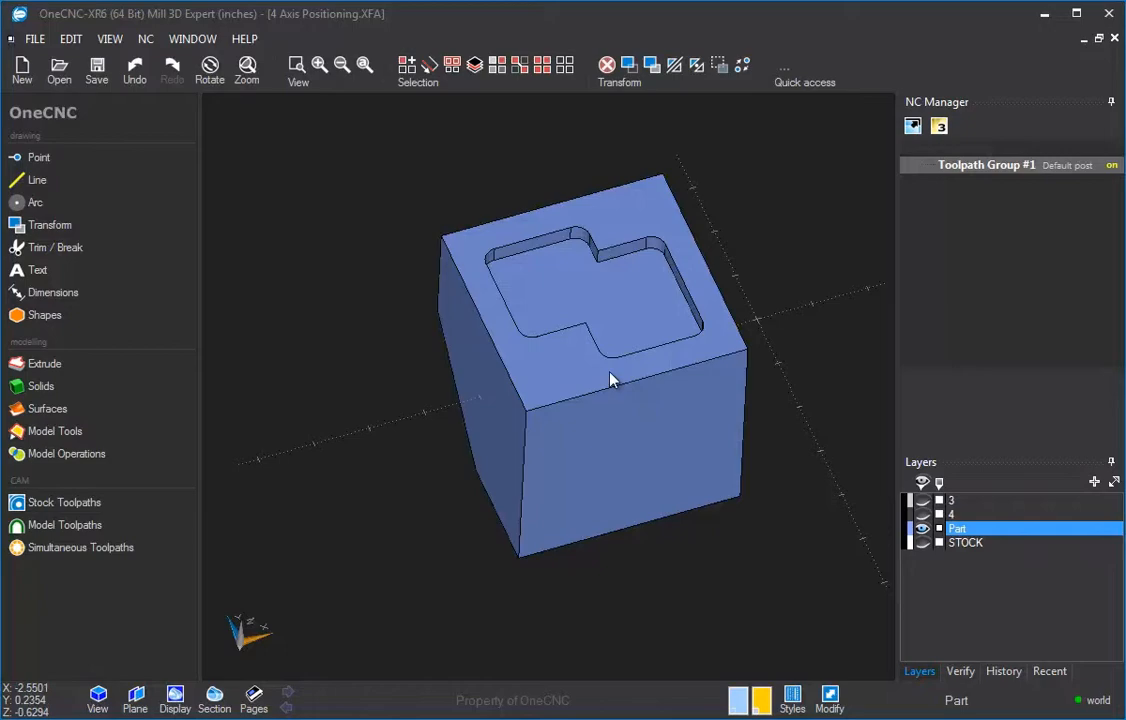
middle_click_drag(586, 284, 751, 614)
middle_click_drag(631, 320, 573, 345)
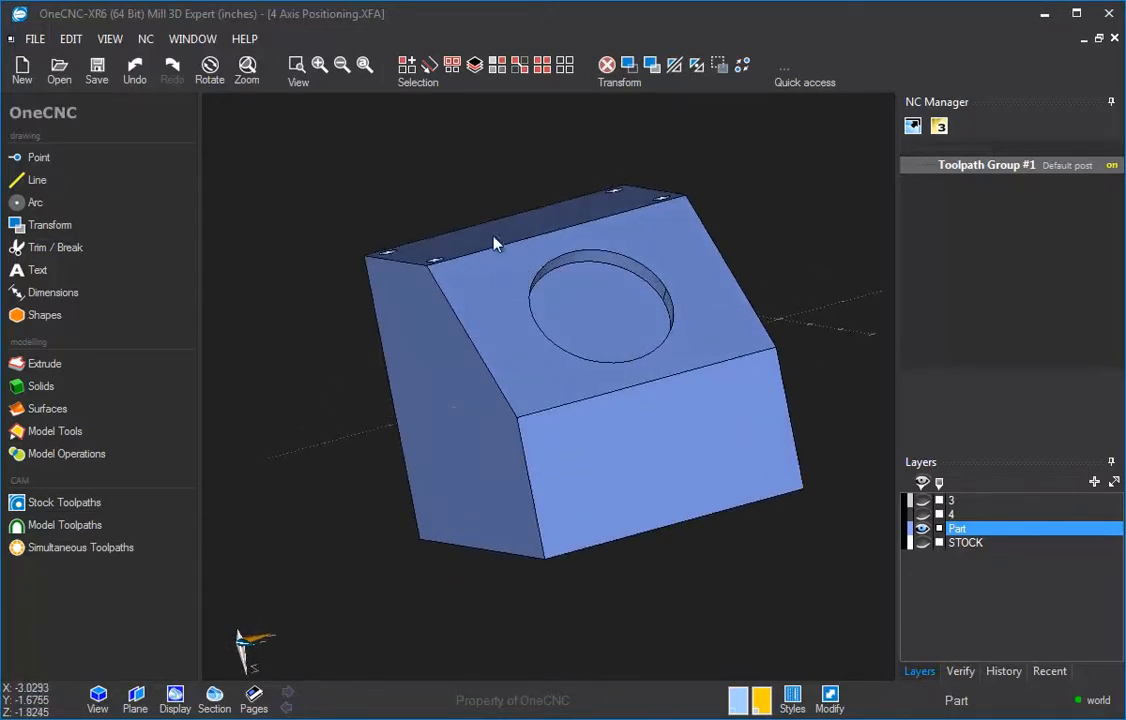
middle_click_drag(587, 366, 686, 198)
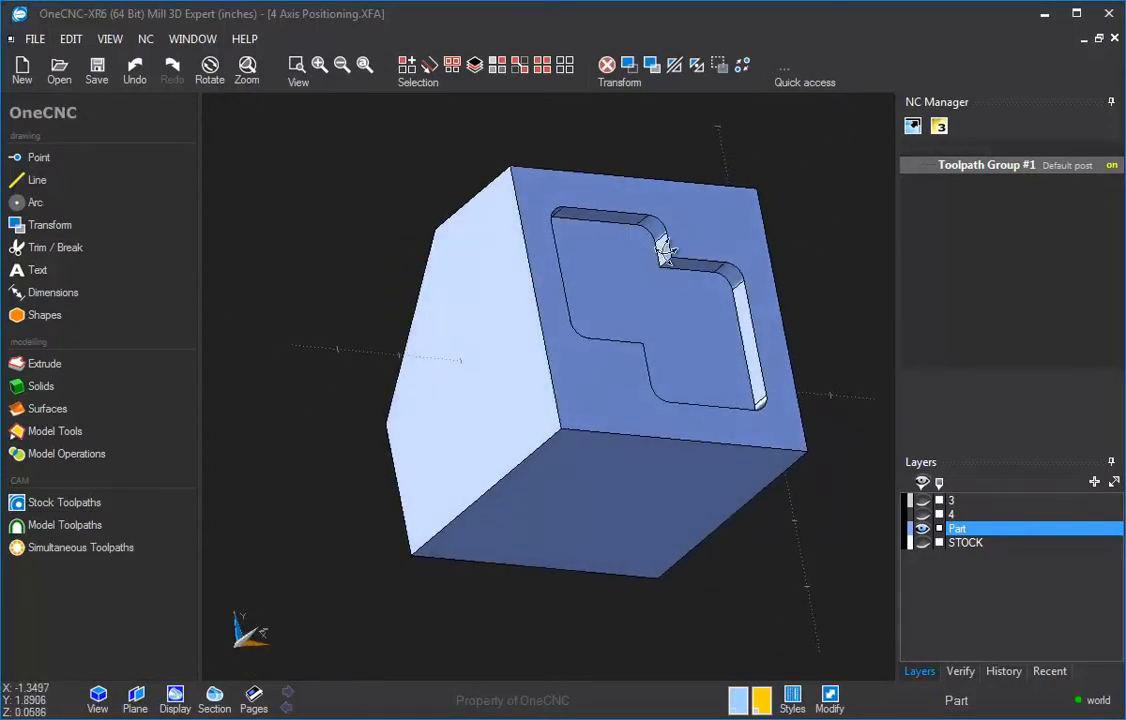
middle_click_drag(665, 250, 650, 298)
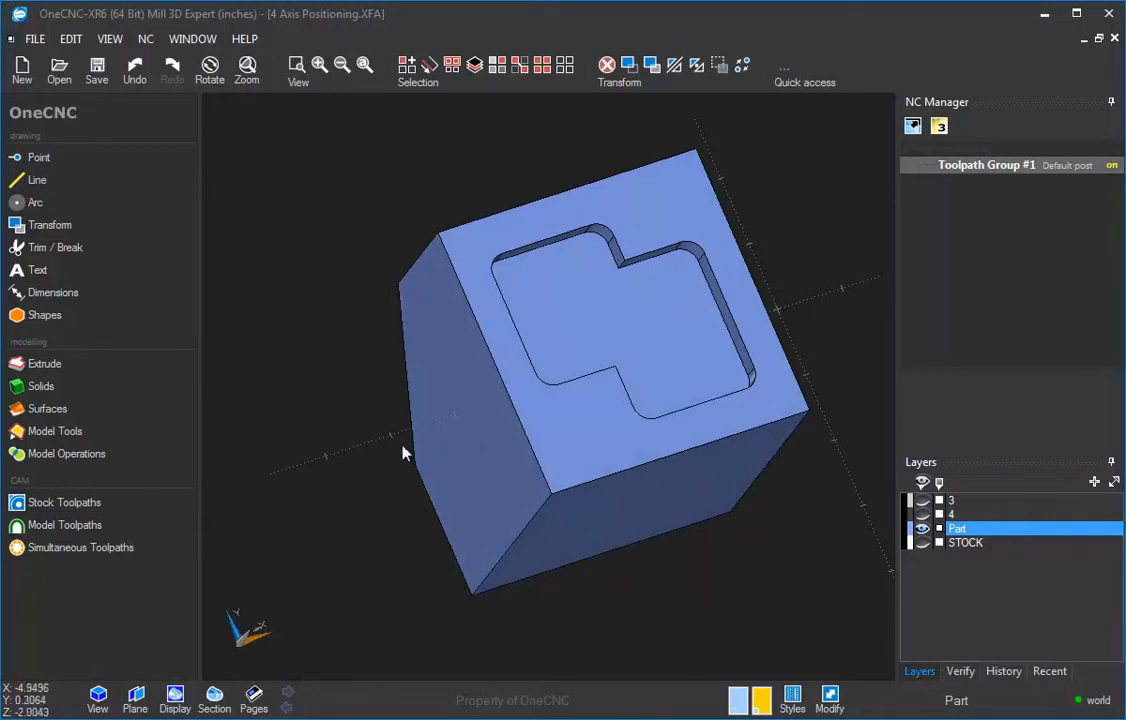
Step: Open the Planes dialog and create a plane from the part's top face with the pocket
left_click(137, 697)
left_click_drag(204, 344, 285, 105)
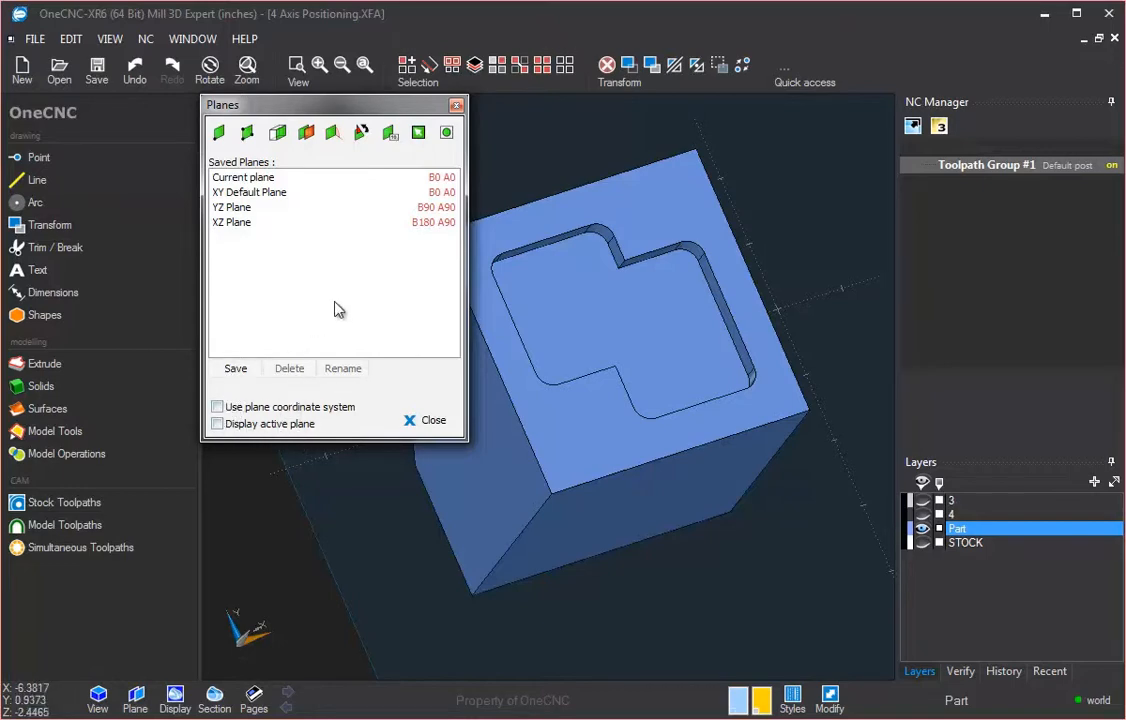
left_click(280, 138)
middle_click_drag(324, 201, 301, 188)
scroll(350, 275, "up", 2)
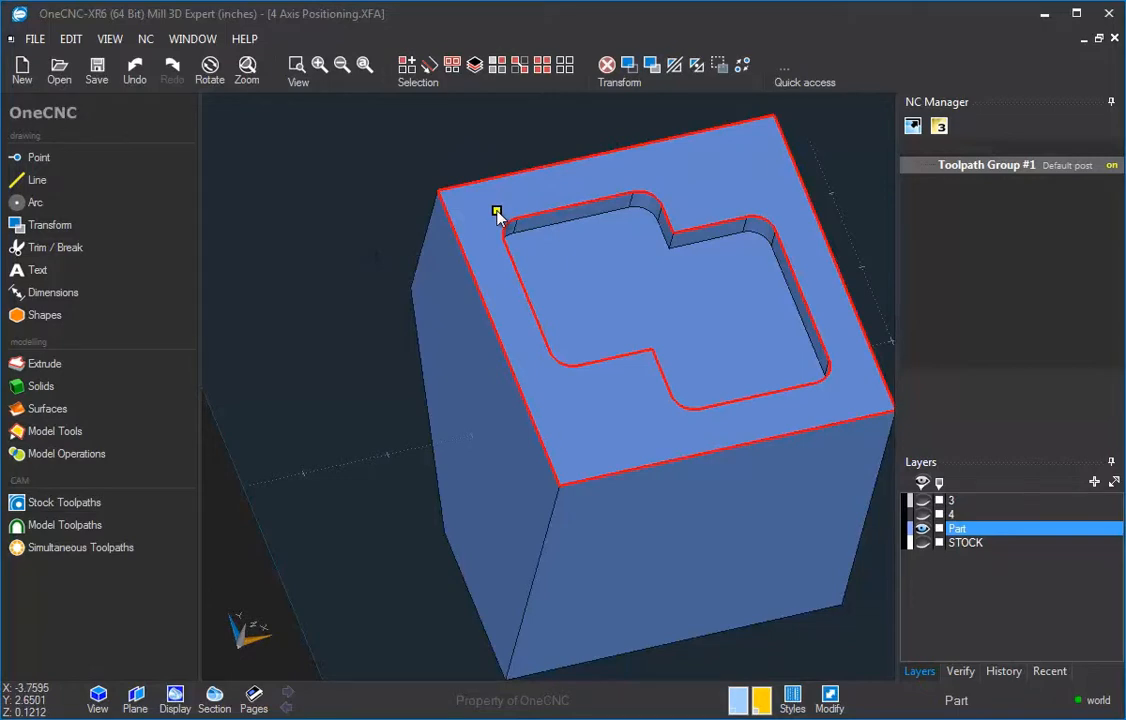
scroll(450, 304, "down", 4)
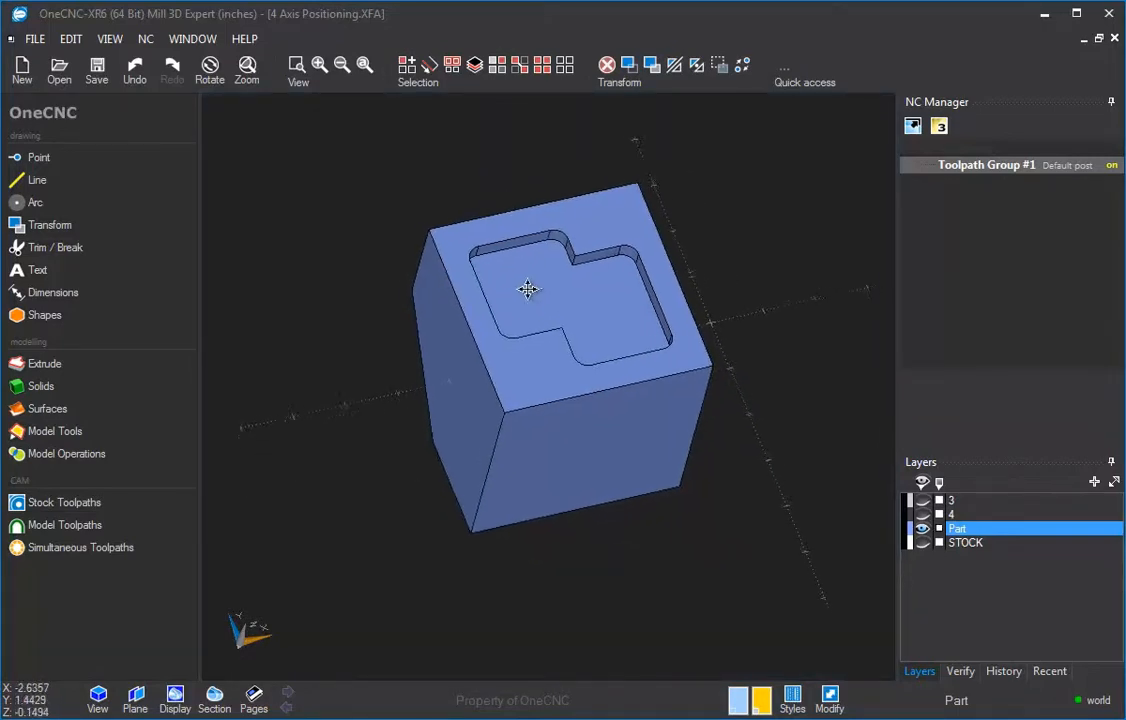
middle_click_drag(527, 289, 502, 298)
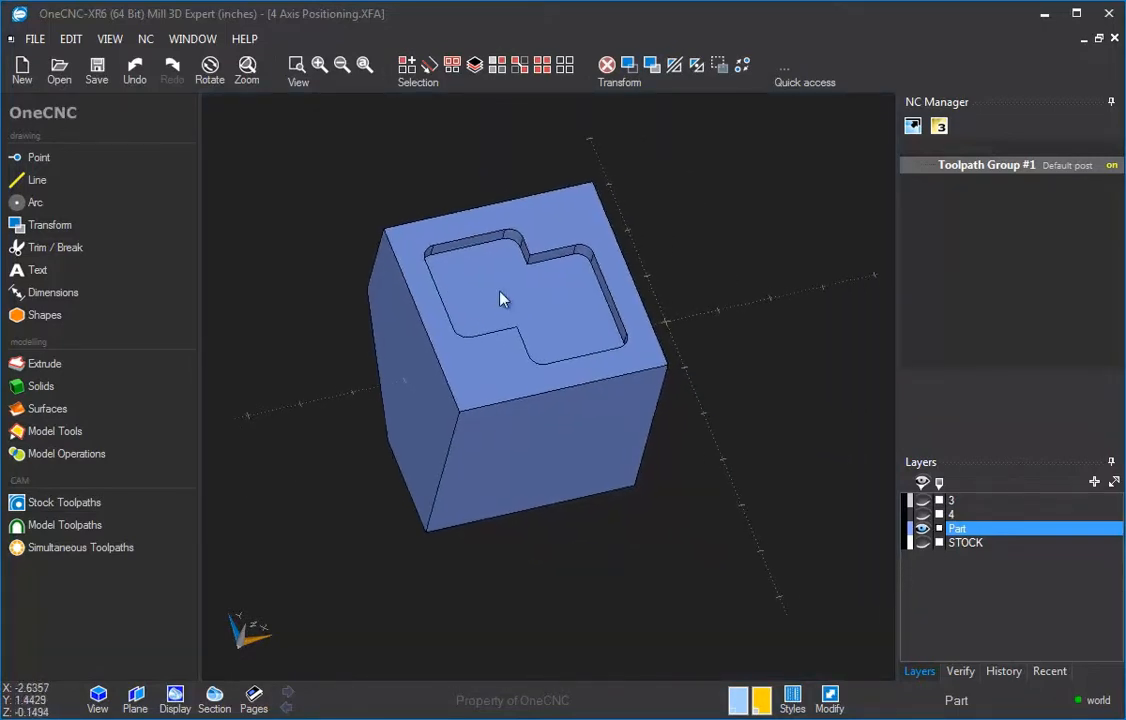
Step: Turn on Display active plane in the Planes dialog and close it
left_click(139, 706)
left_click_drag(227, 347, 310, 113)
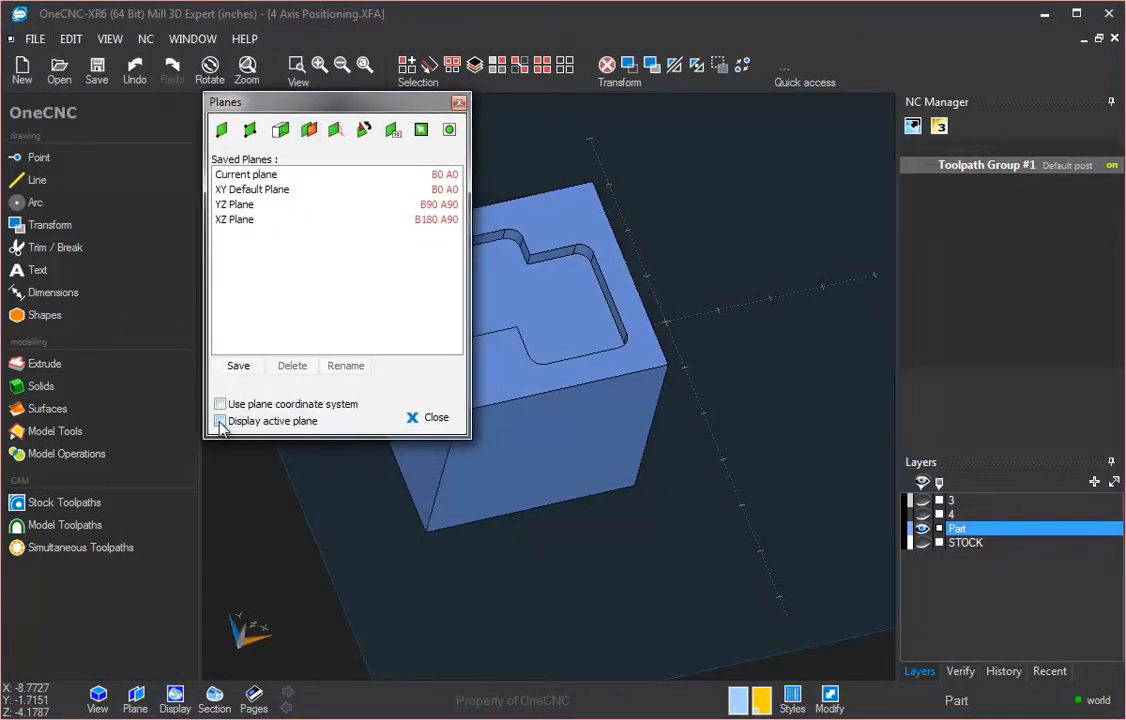
left_click(220, 421)
left_click(432, 418)
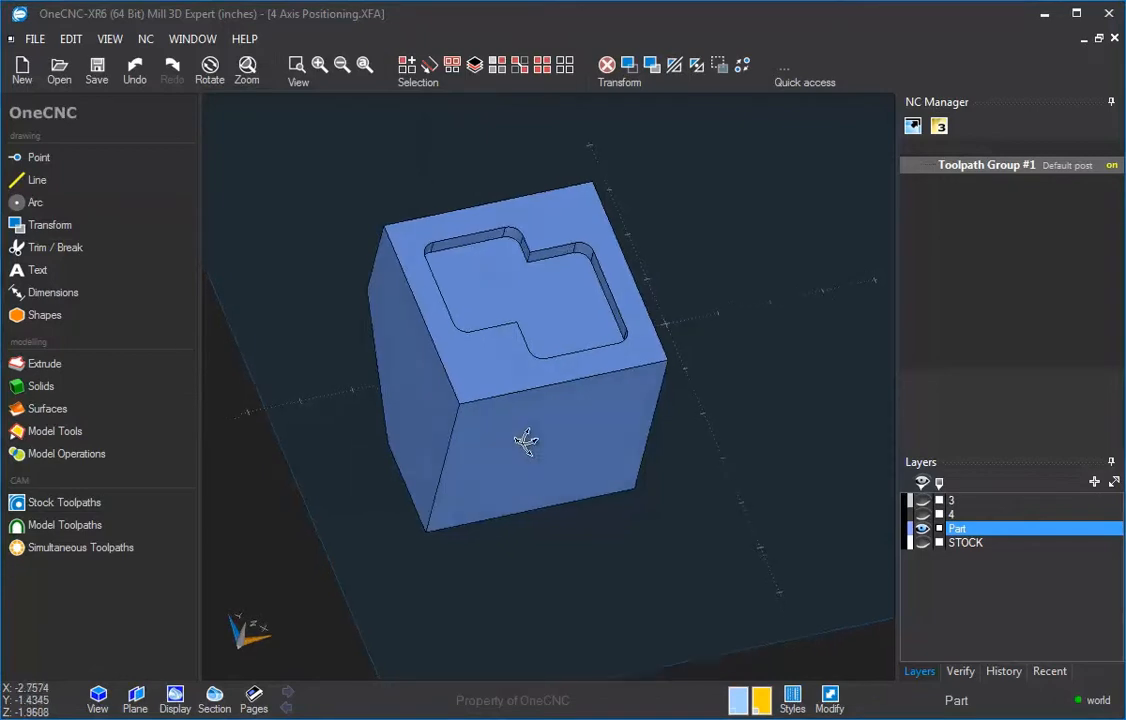
Step: Save the current plane under the name Side 1
middle_click_drag(526, 442, 568, 487)
scroll(531, 306, "down", 4)
scroll(526, 346, "up", 2)
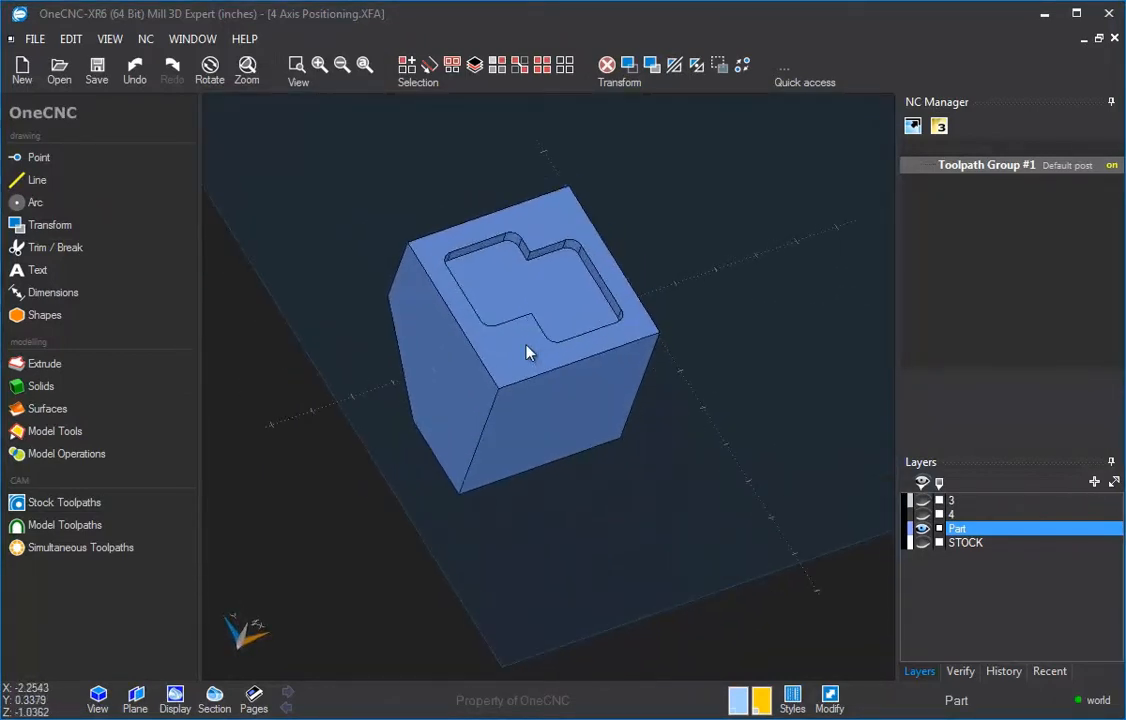
mouse_move(527, 350)
middle_mouse_down()
mouse_move(510, 327)
mouse_move(528, 317)
mouse_move(523, 346)
middle_mouse_up()
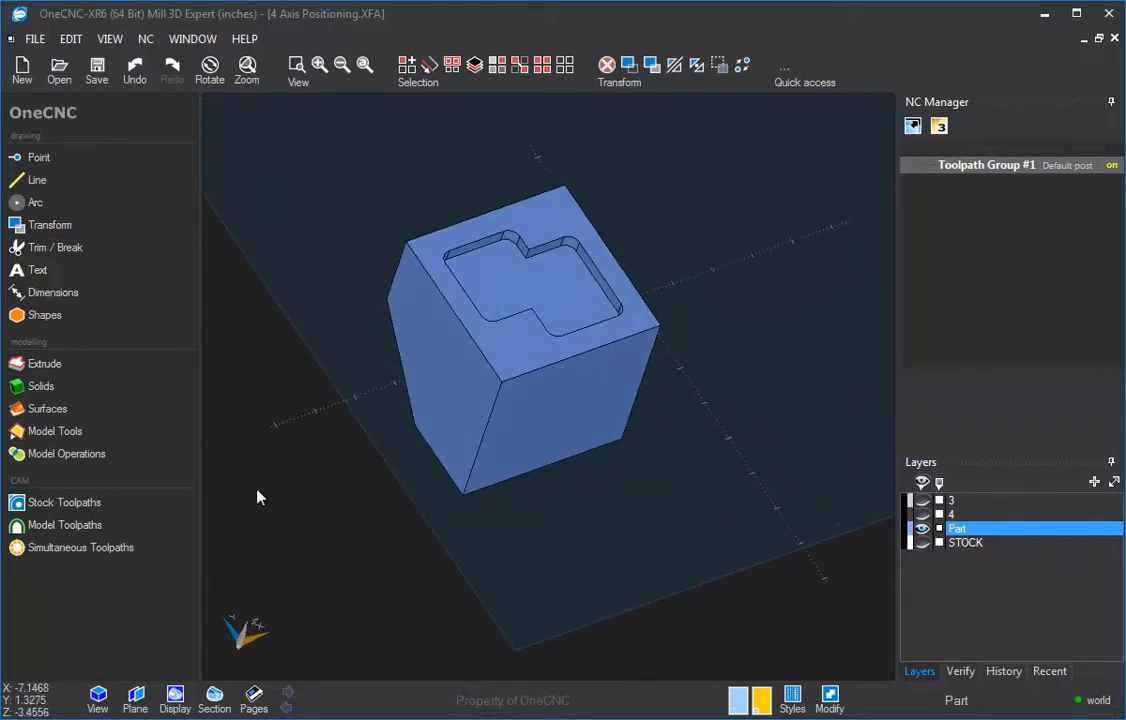
left_click(142, 706)
left_click_drag(241, 344, 318, 100)
left_click(240, 364)
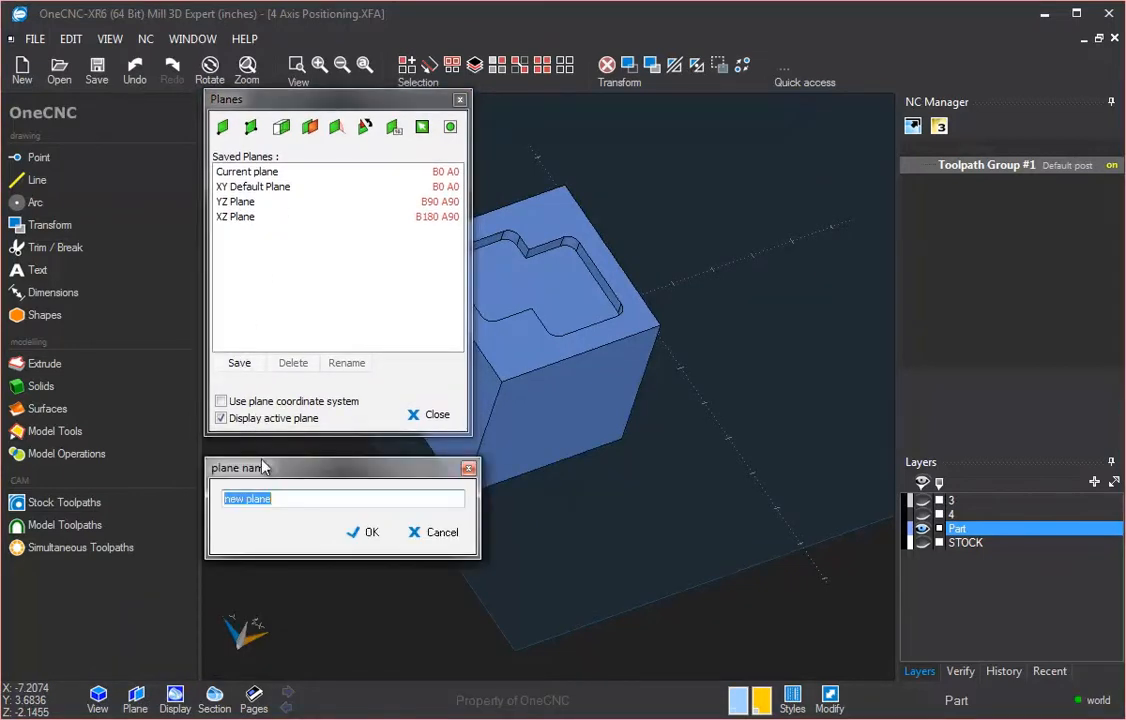
type("Side 1")
left_click(366, 533)
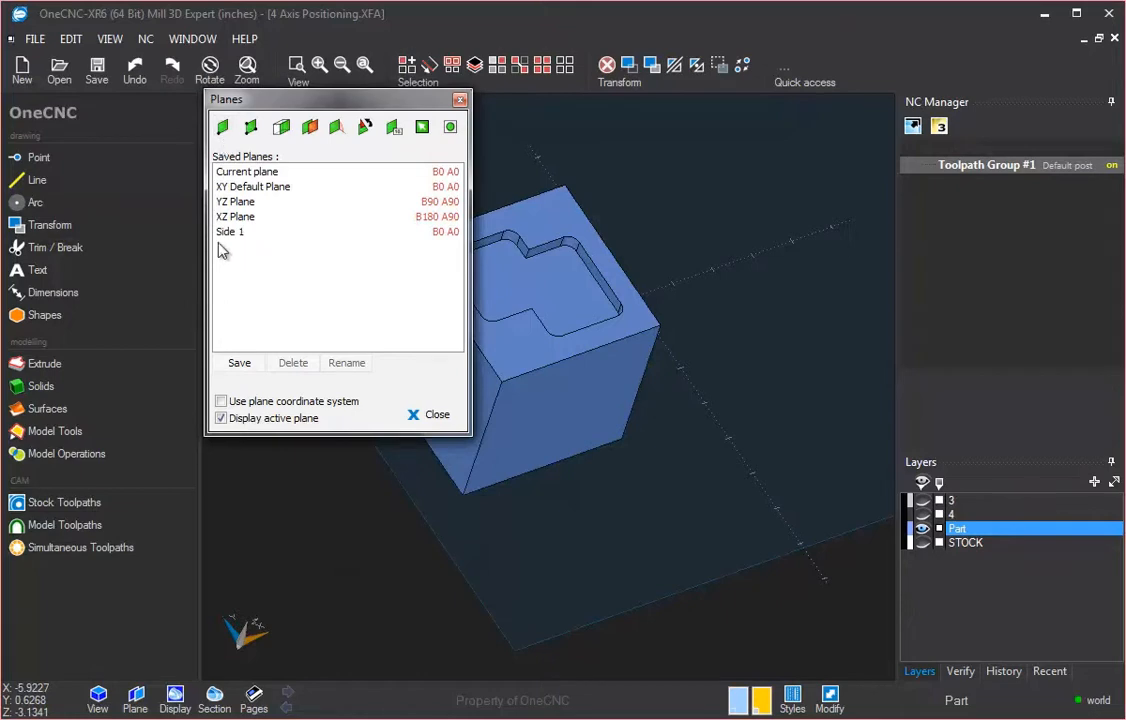
Step: Select each saved plane in the list in turn, ending on Side 1
left_click(242, 216)
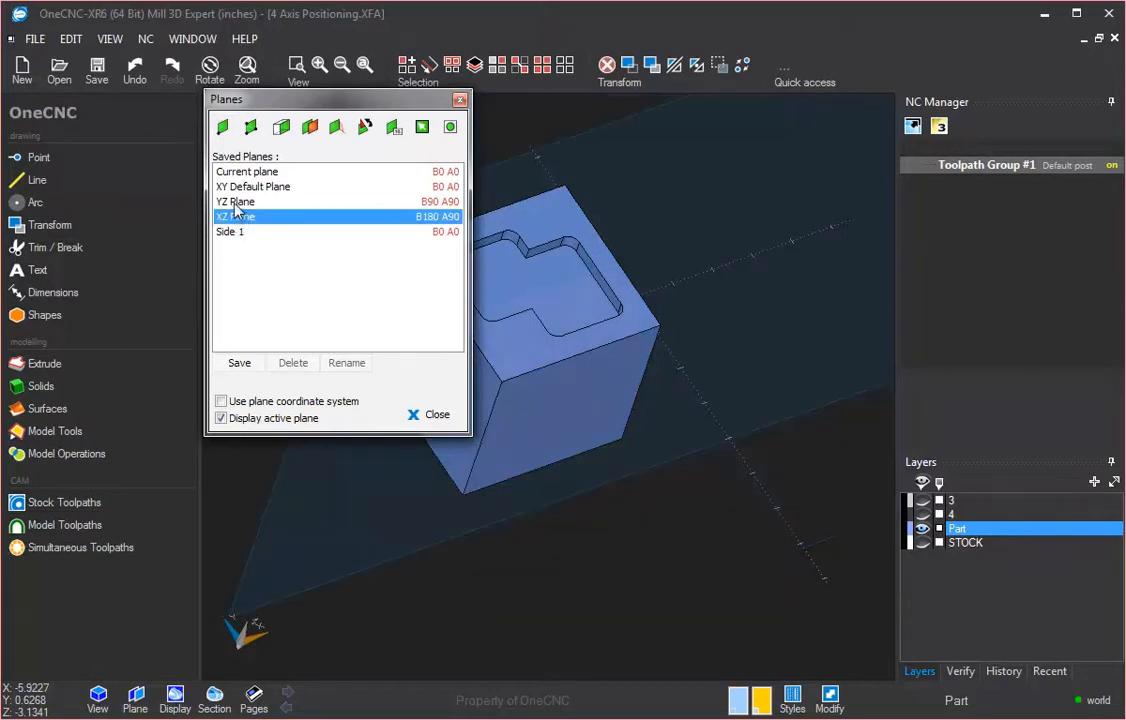
left_click(243, 201)
left_click(245, 186)
left_click(245, 172)
left_click(236, 232)
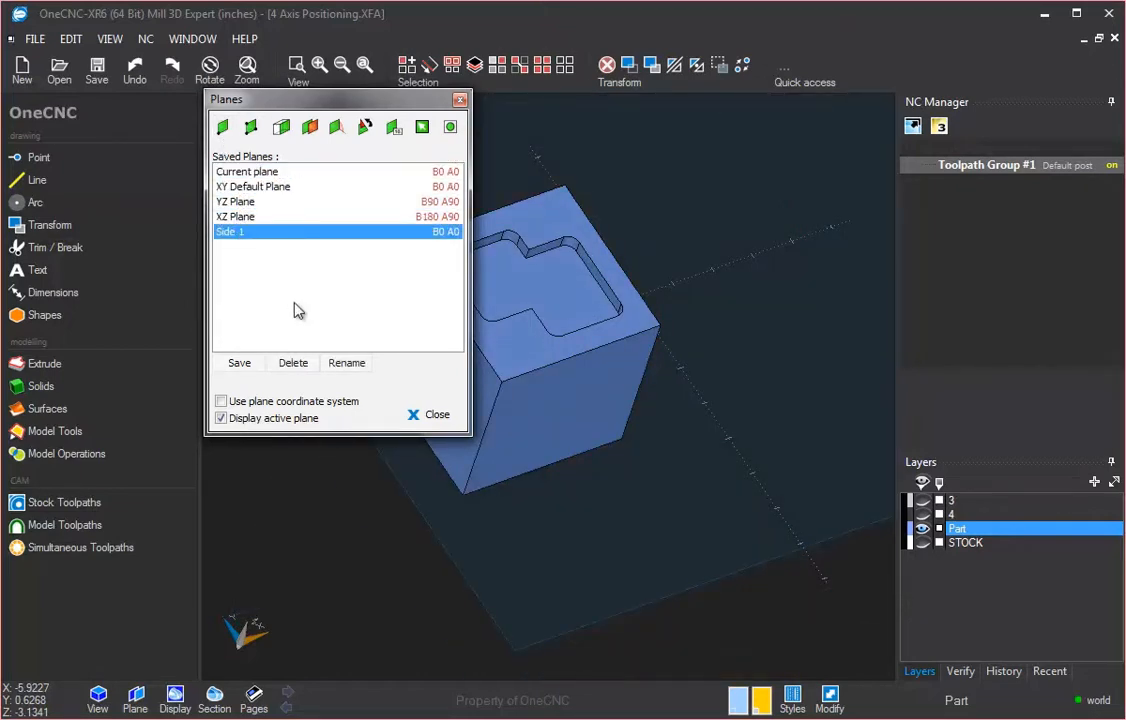
Step: Create a plane from the part's angled face containing the circular recess
left_click(288, 132)
middle_click_drag(614, 246, 748, 655)
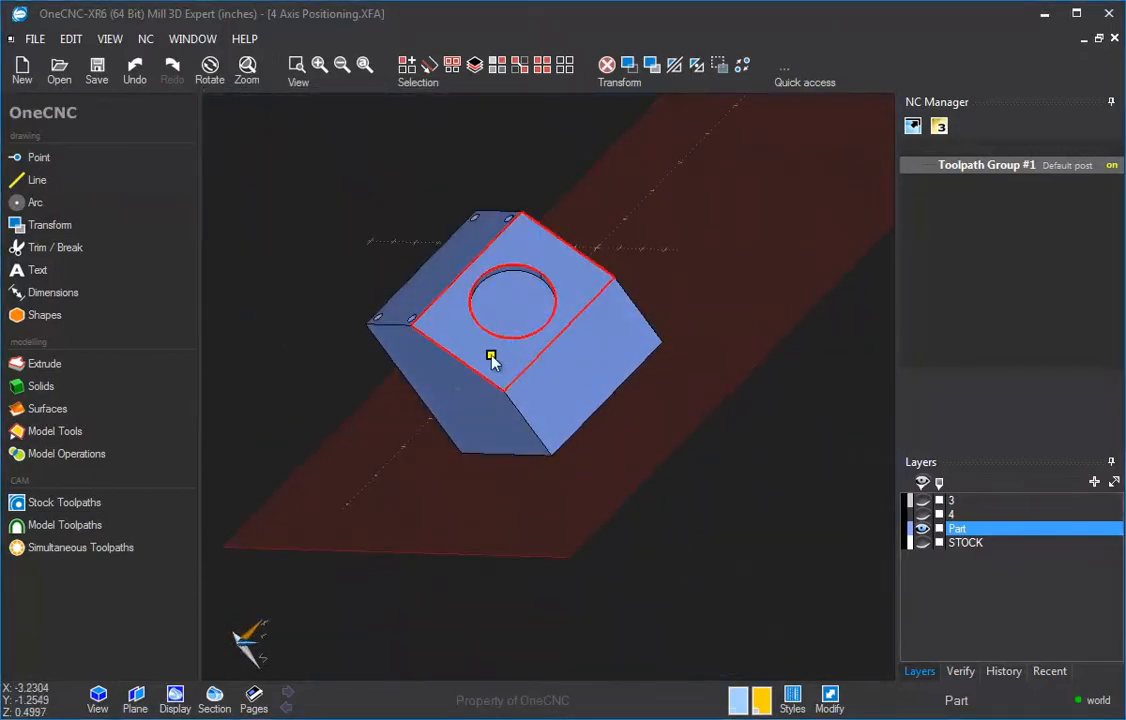
left_click(490, 356)
Step: Save the new angled-face plane as Side 2
left_click(135, 697)
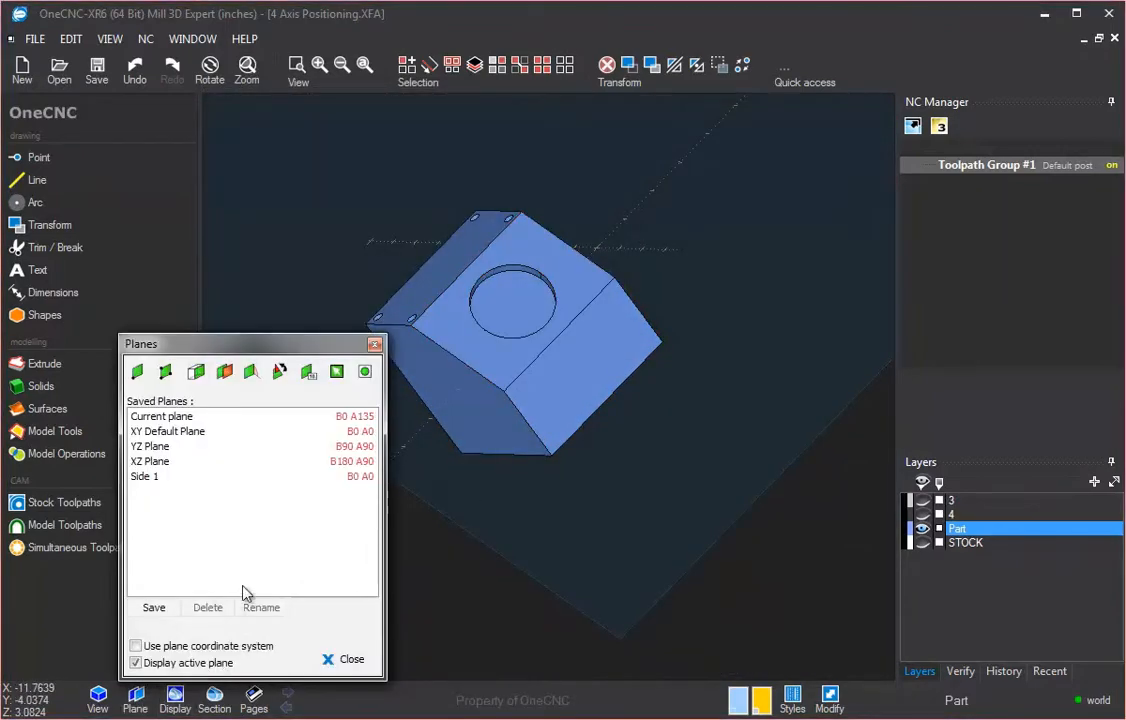
left_click_drag(210, 343, 294, 108)
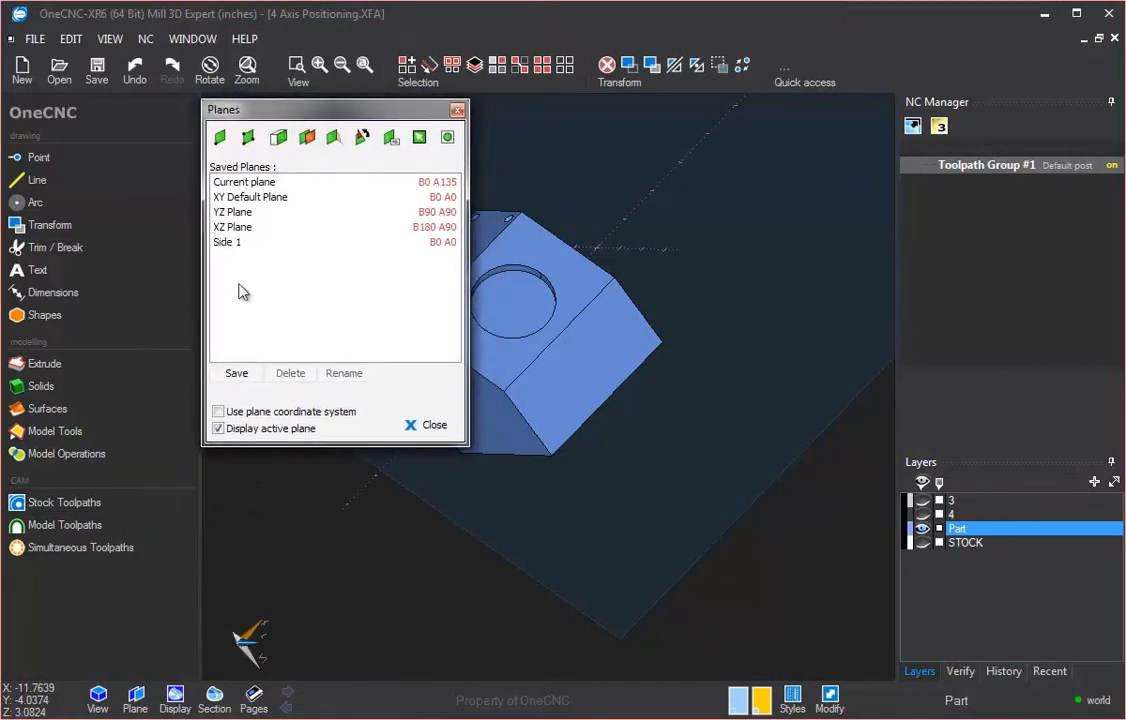
left_click(237, 374)
type("Side 2")
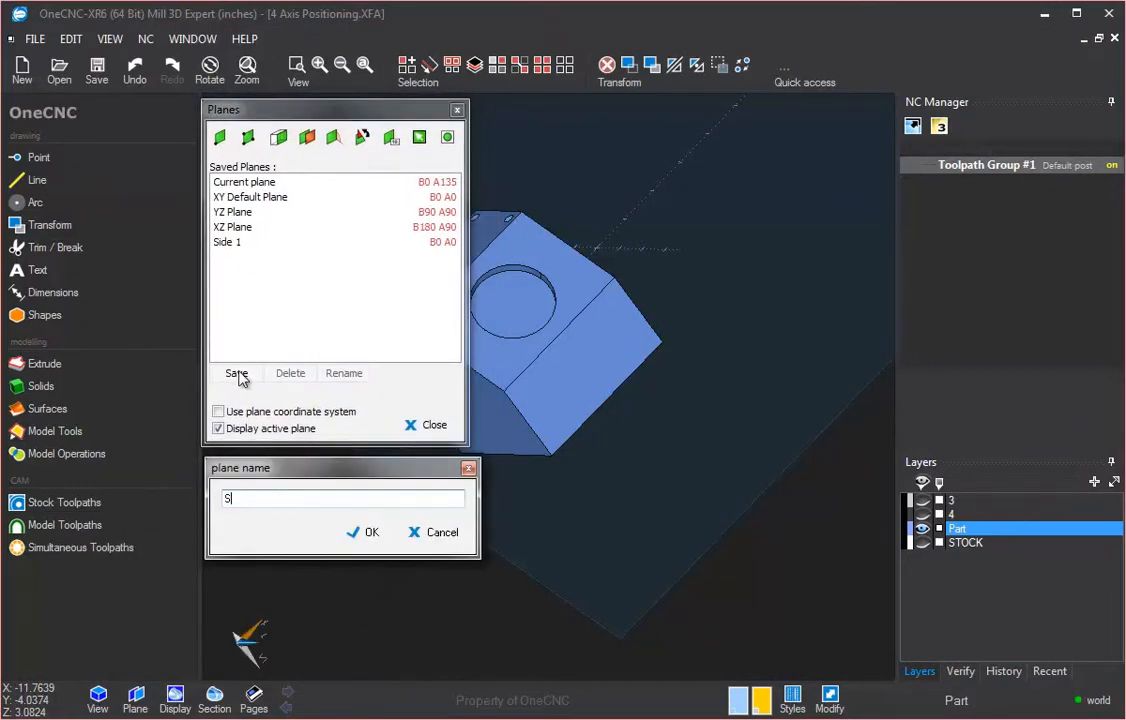
left_click(364, 533)
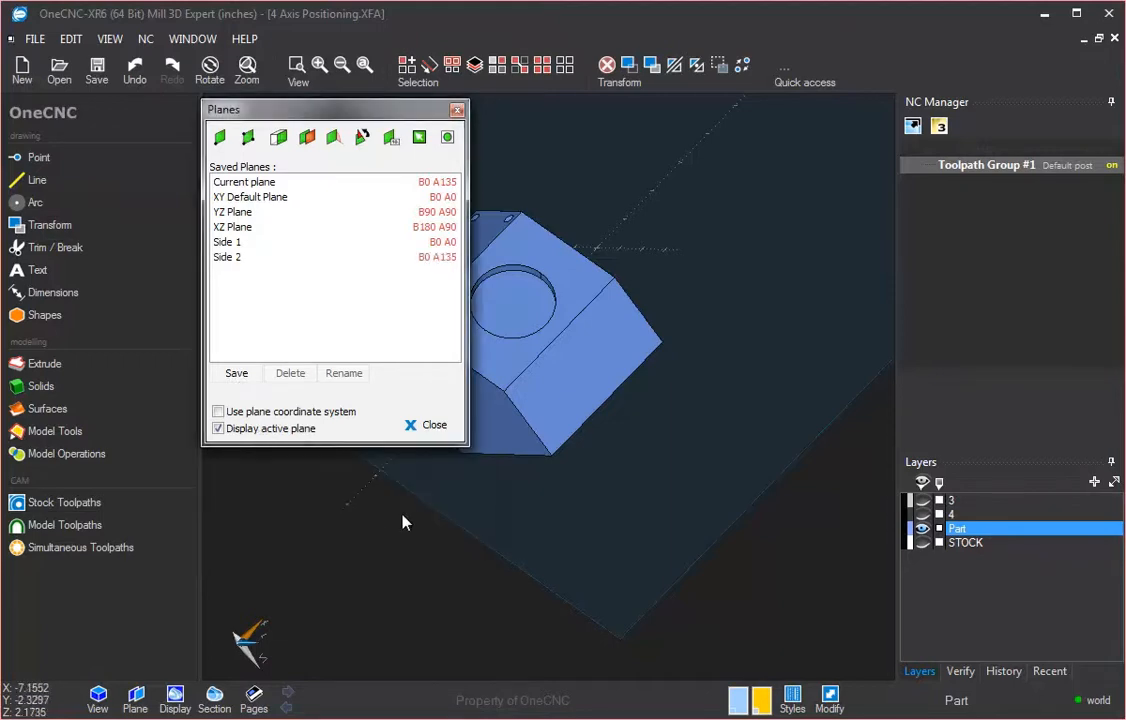
Step: Create a plane from the narrow end face with the four holes
left_click(278, 137)
scroll(322, 200, "down", 1)
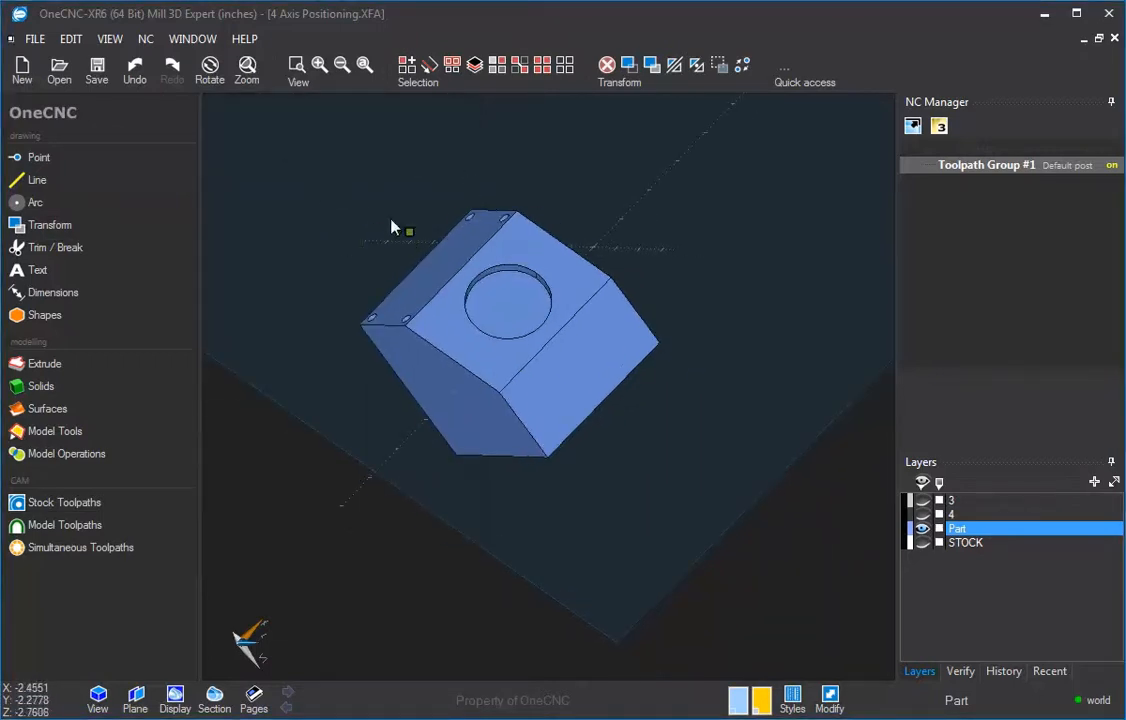
left_click(423, 285)
Step: Save the end-face plane as Side 3
middle_click_drag(443, 411, 524, 530)
scroll(618, 362, "down", 4)
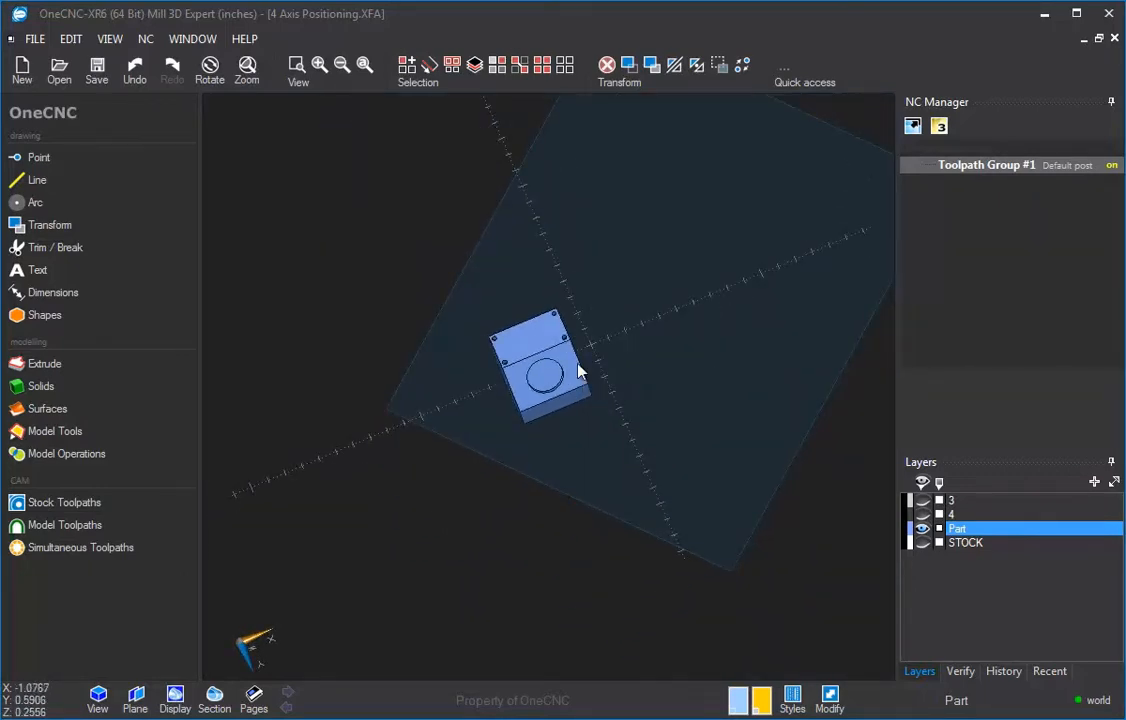
scroll(577, 363, "up", 1)
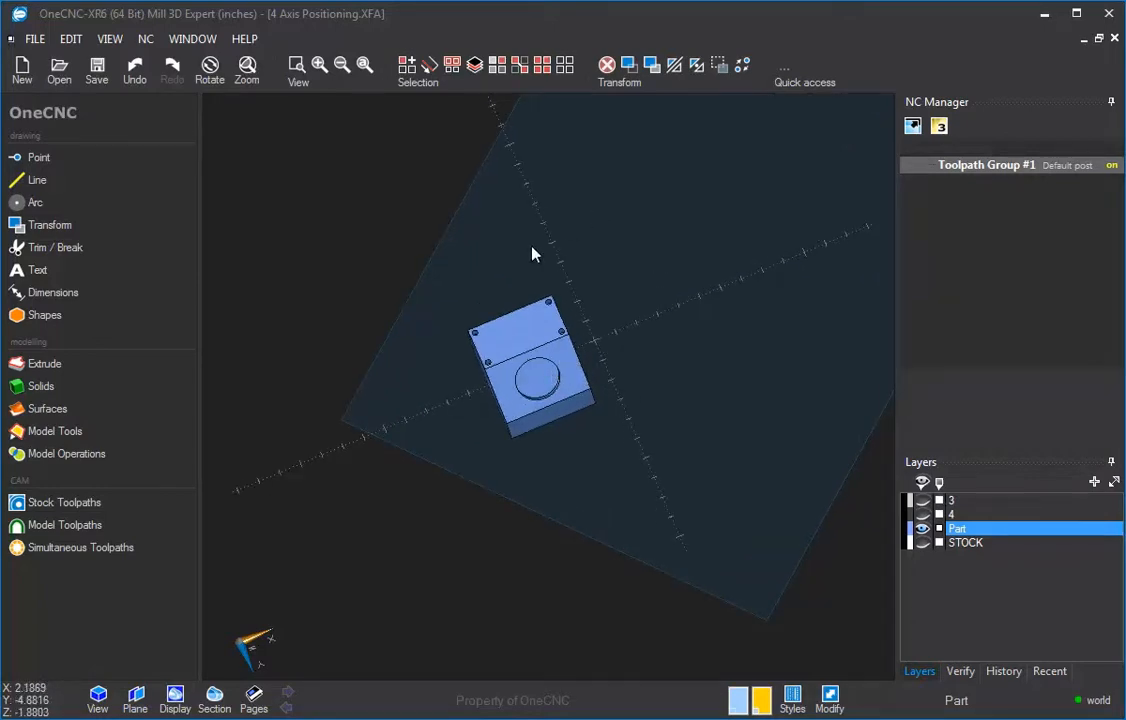
middle_click_drag(698, 342, 617, 300)
scroll(477, 297, "up", 2)
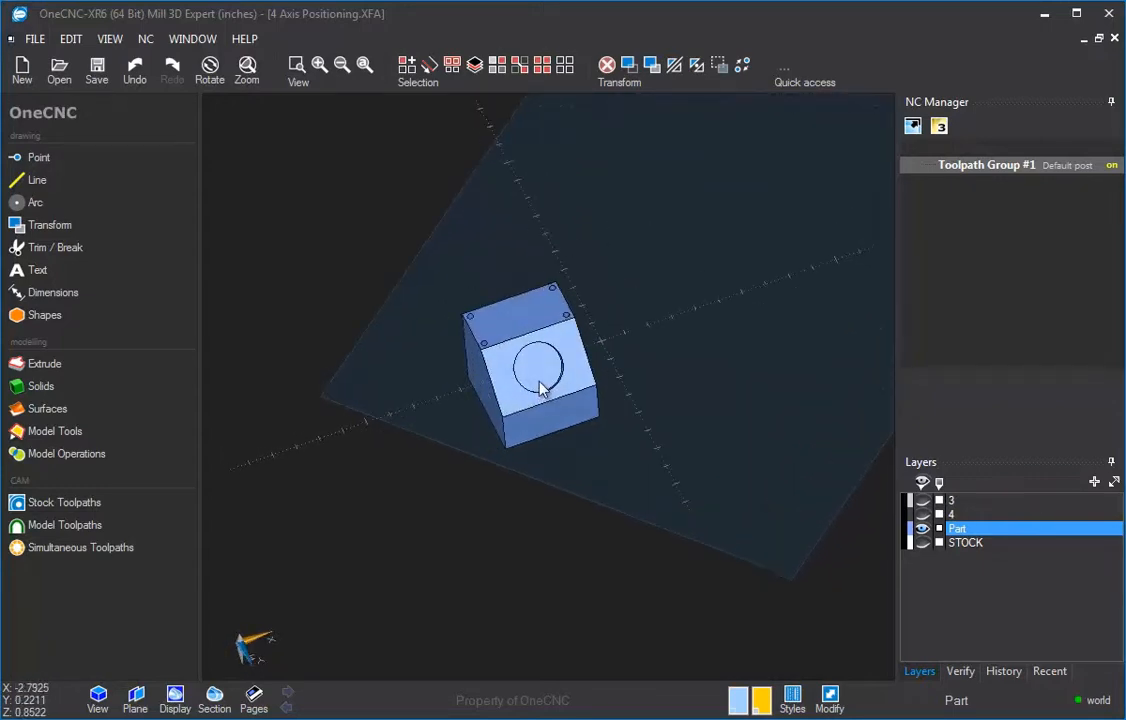
left_click(135, 697)
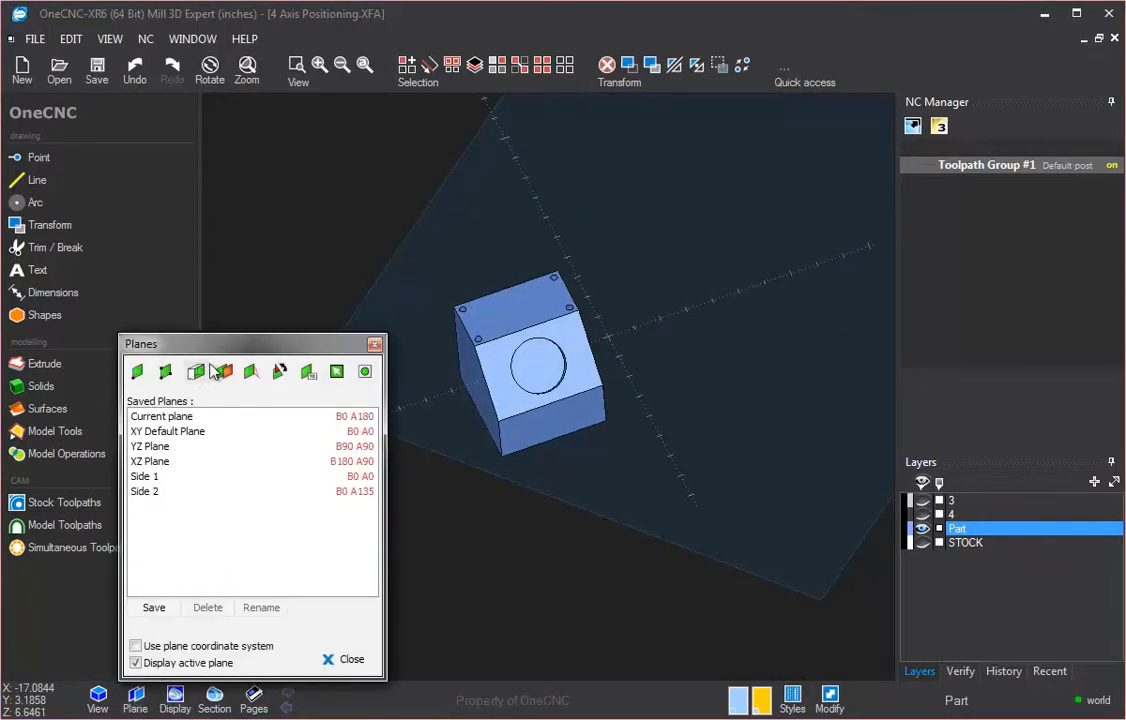
left_click_drag(188, 332, 311, 107)
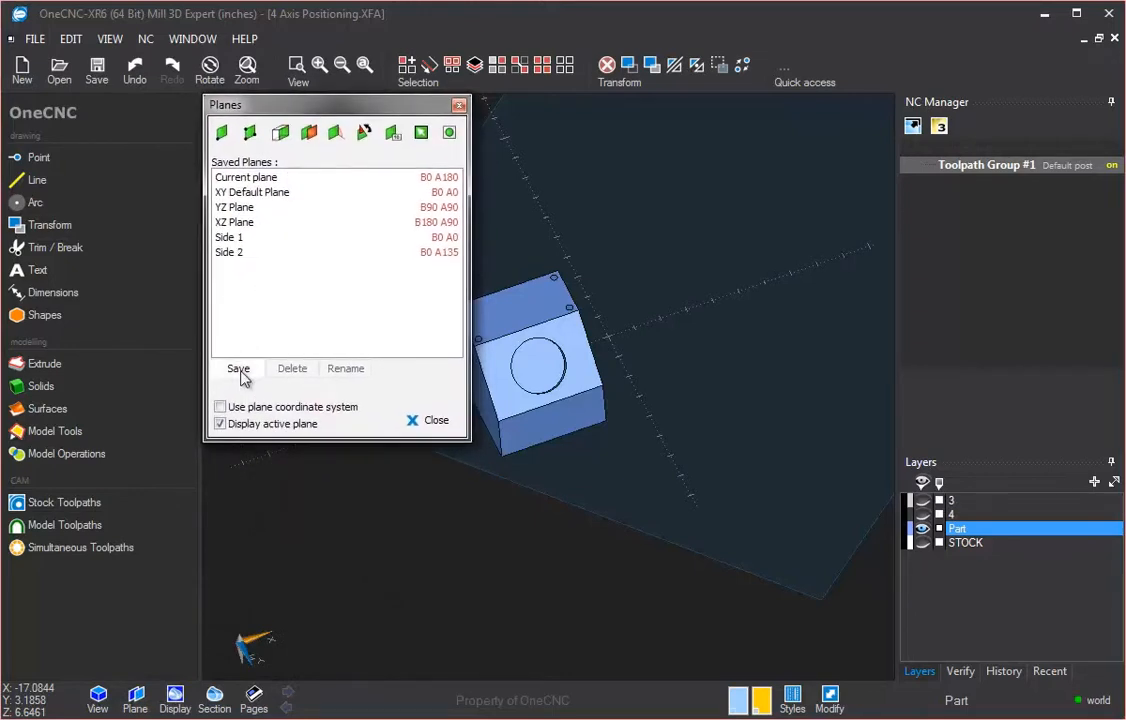
left_click(241, 372)
type("Side 3")
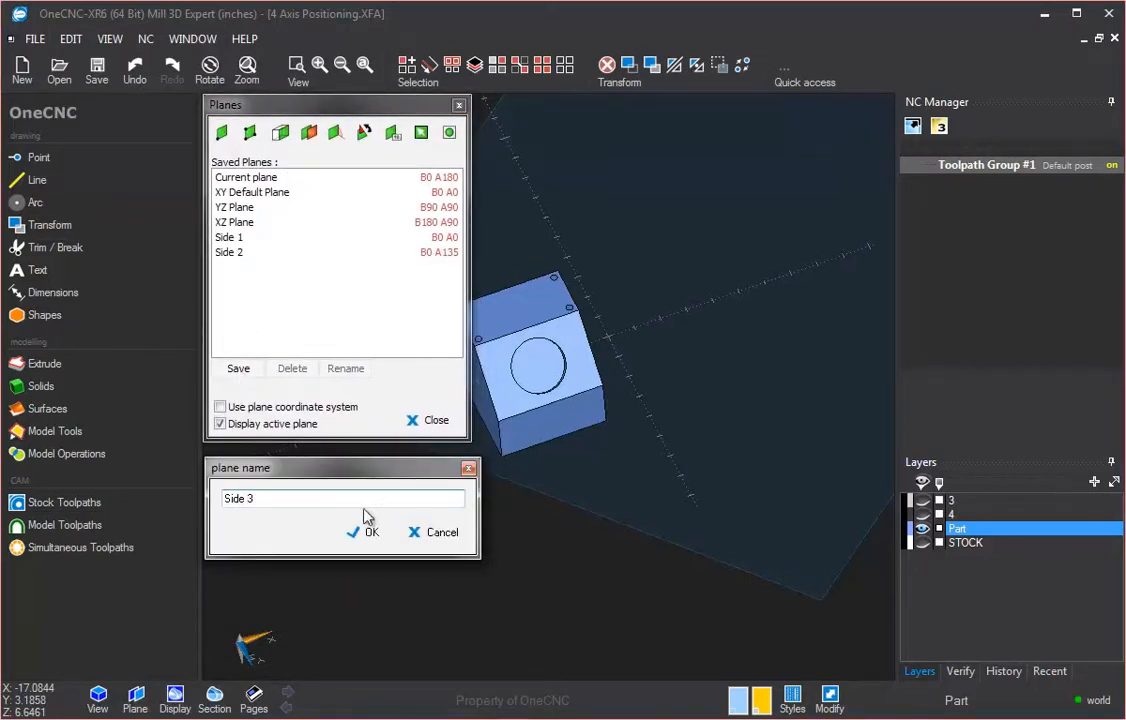
left_click(366, 532)
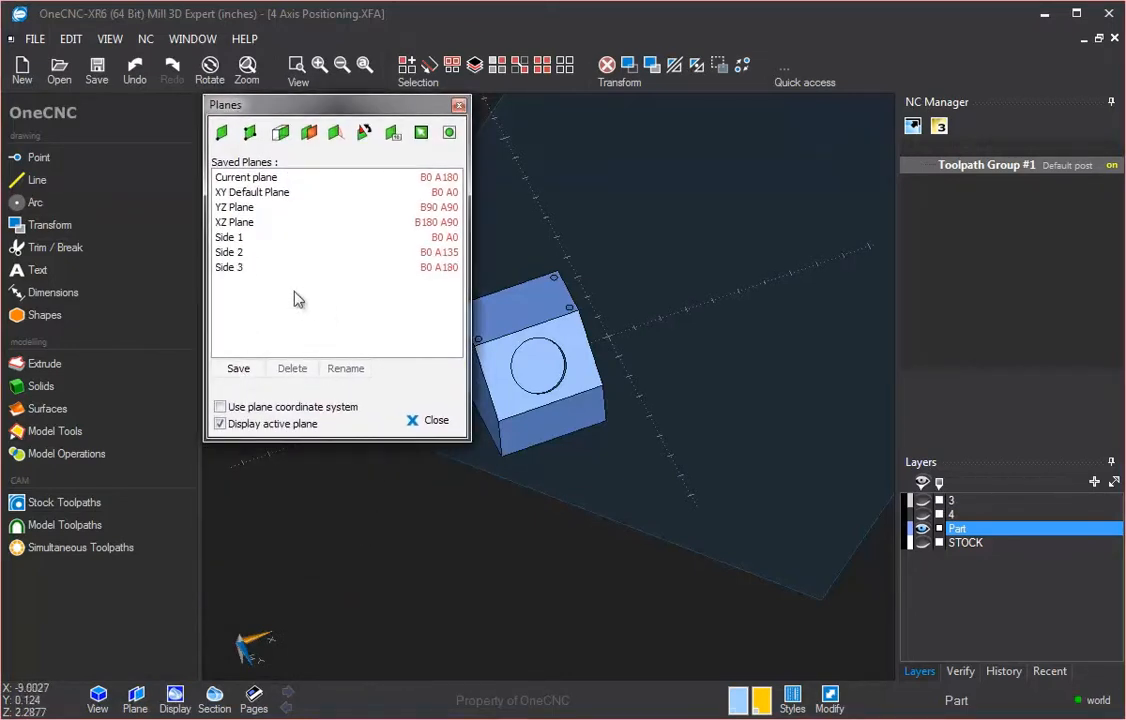
Step: Select each saved side plane in turn, ending on Side 3, and turn off the active-plane display
left_click(228, 238)
left_click(228, 253)
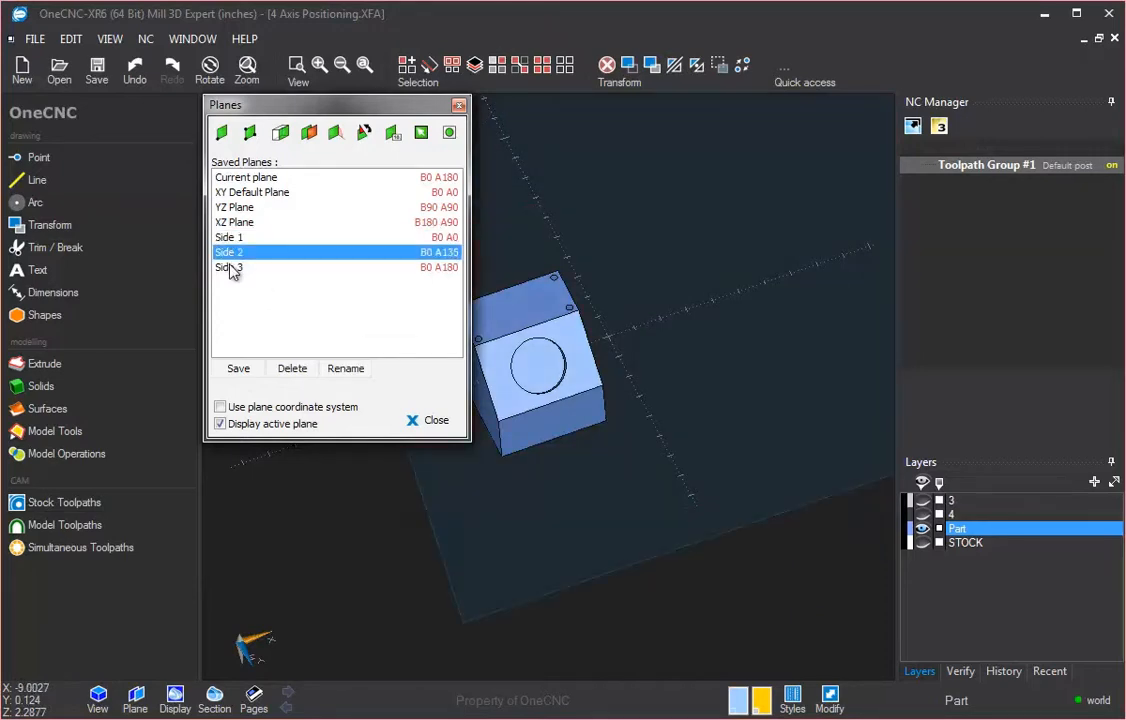
left_click(229, 267)
left_click(230, 253)
left_click(232, 239)
left_click(229, 253)
left_click(227, 267)
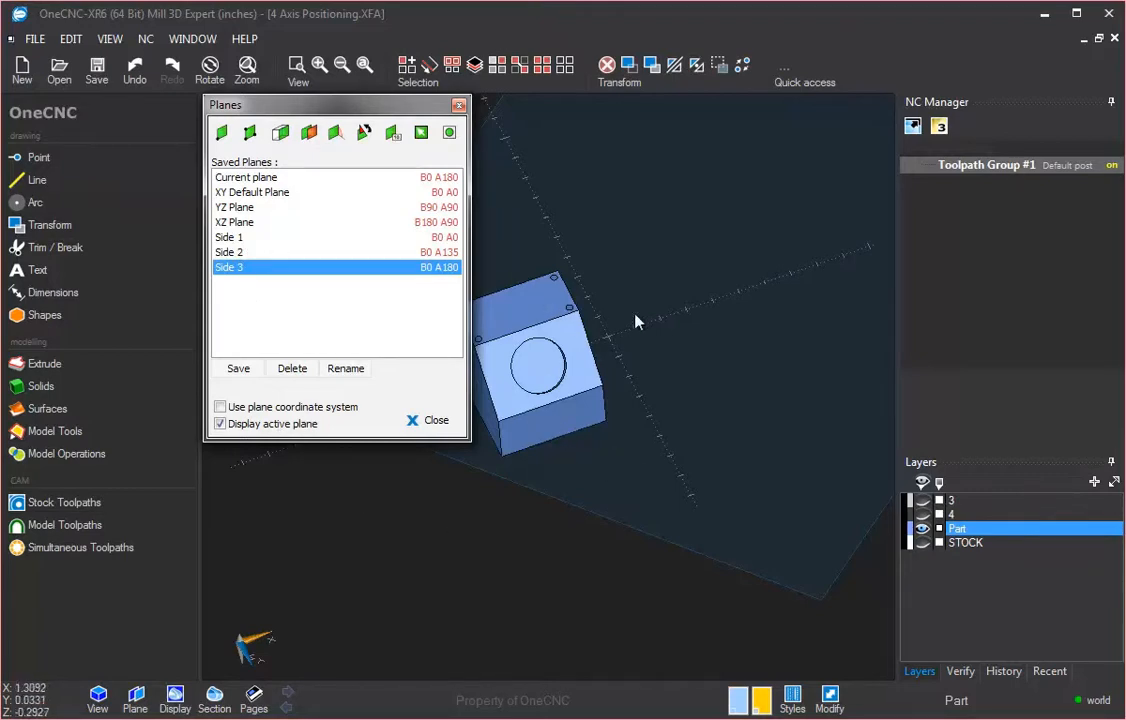
left_click(220, 424)
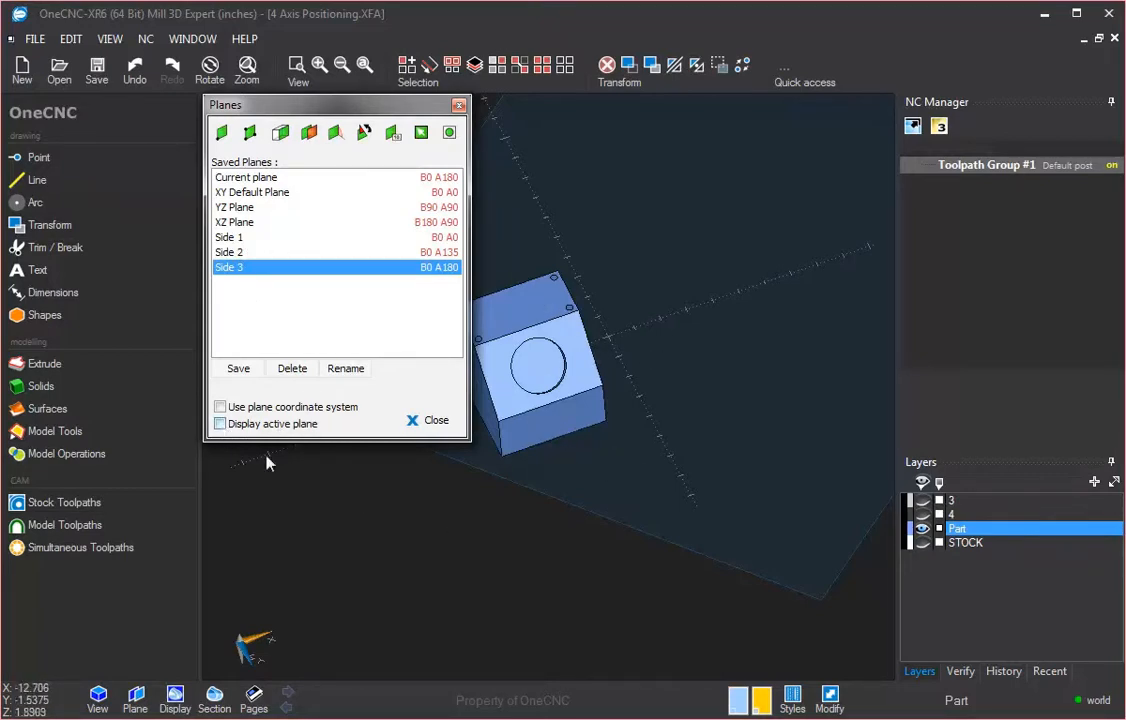
Step: Select the saved side planes in turn, ending on Side 1, and close the planes dialog
left_click(226, 239)
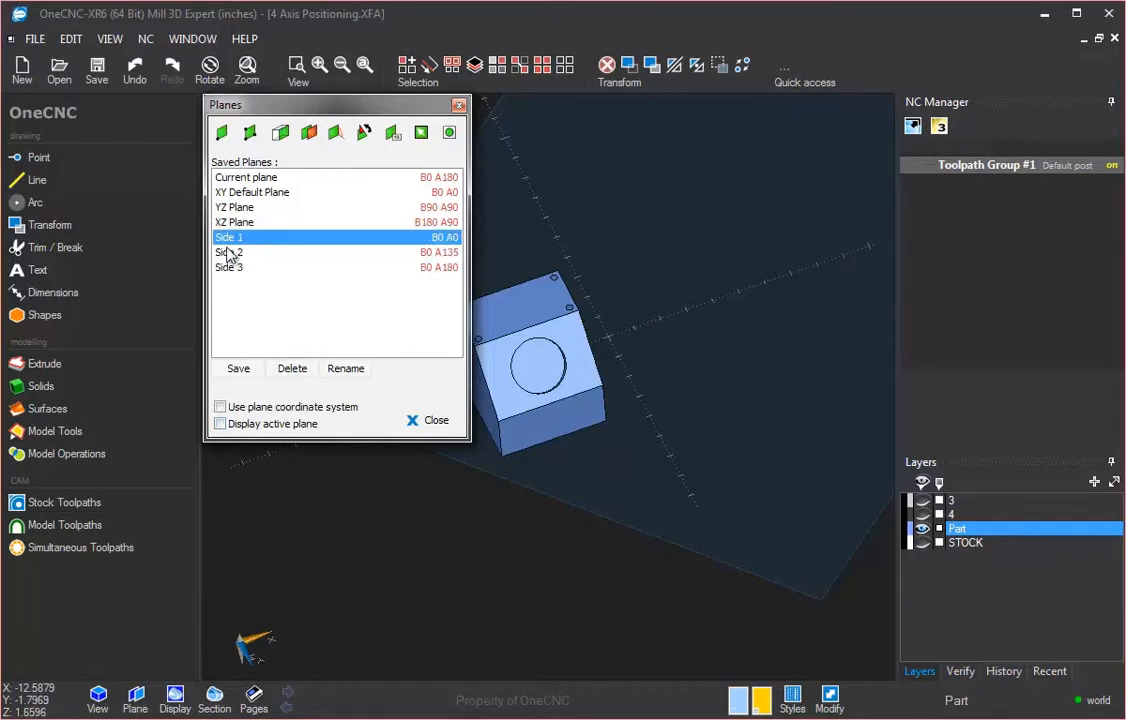
left_click(228, 252)
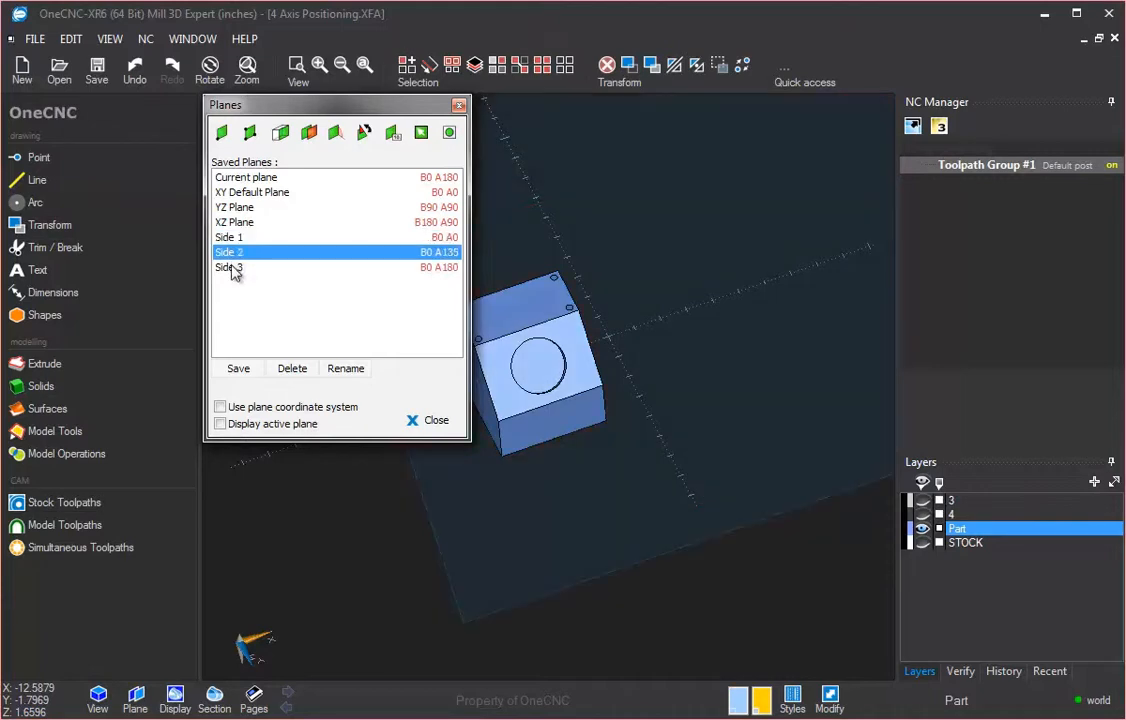
left_click(228, 267)
left_click(229, 250)
left_click(228, 239)
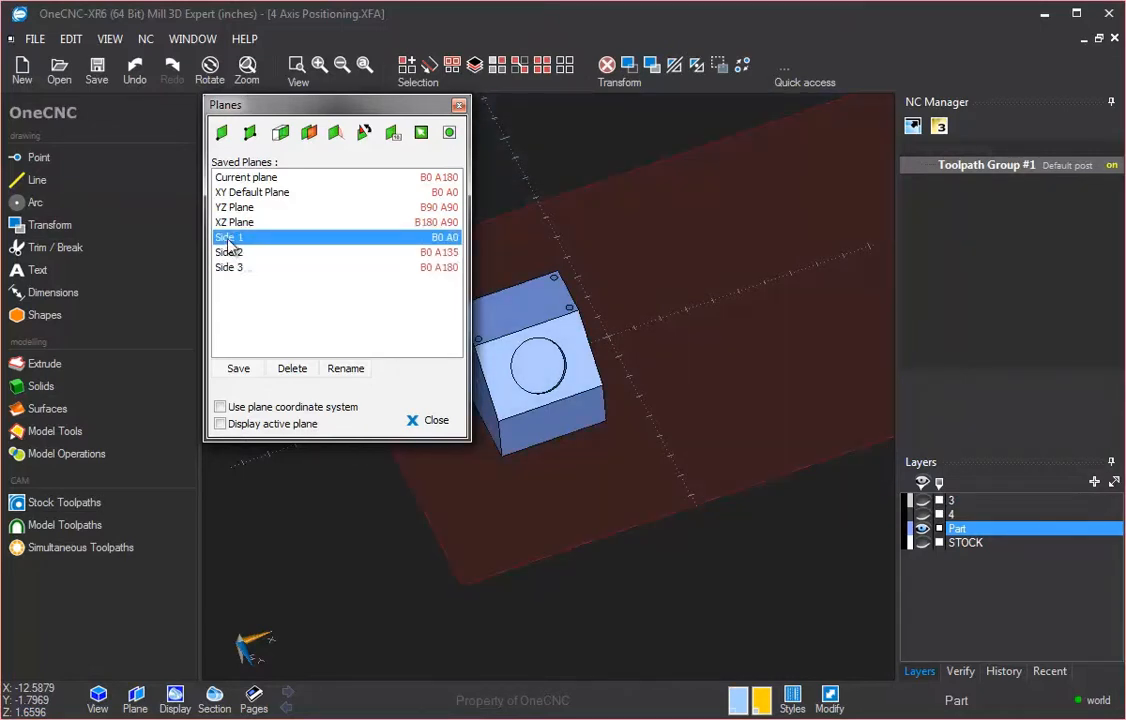
left_click(432, 421)
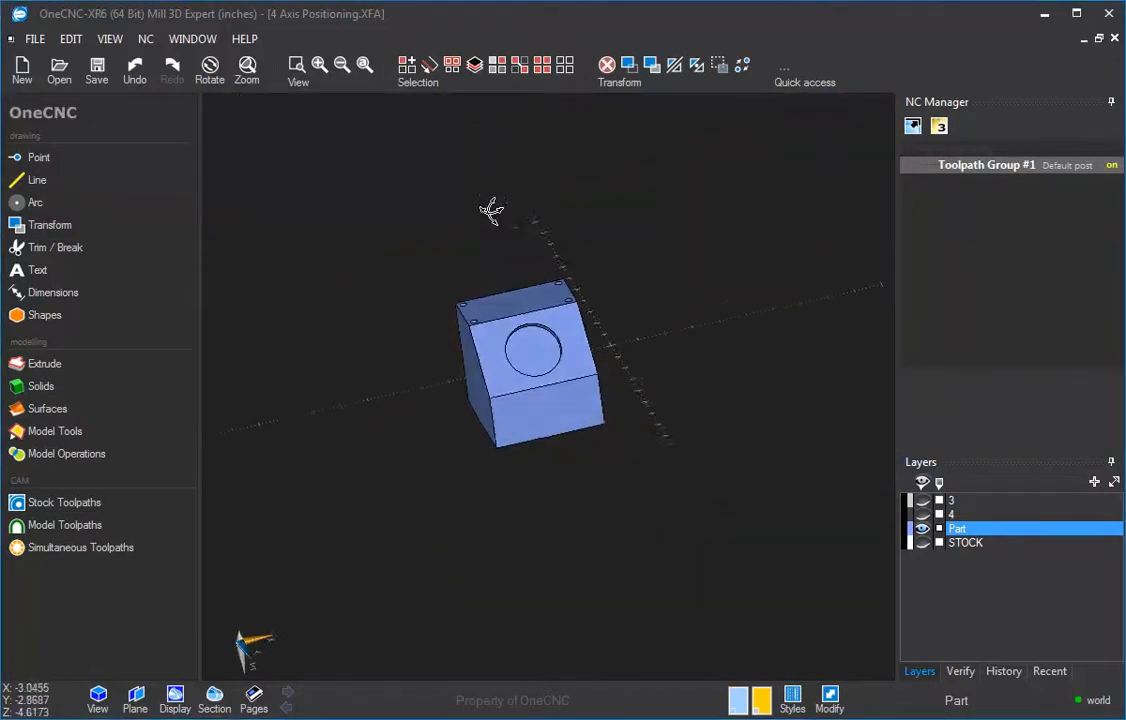
Step: Set the current drawing colour to yellow
scroll(513, 301, "up", 4)
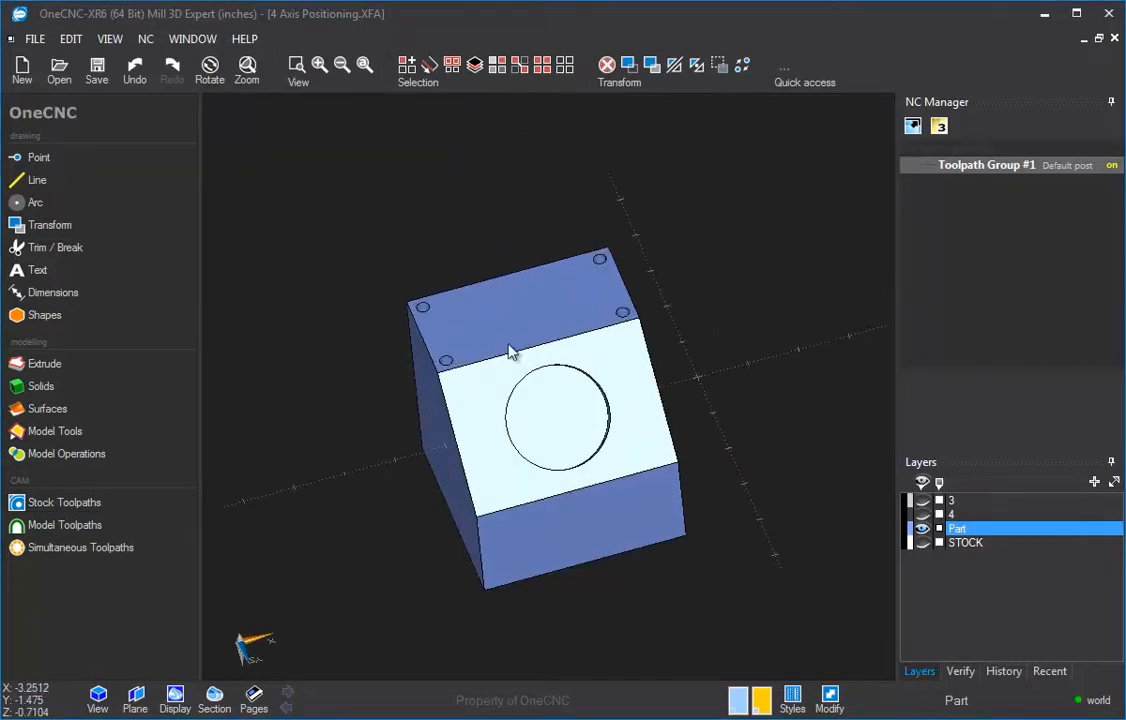
middle_click_drag(508, 346, 545, 350)
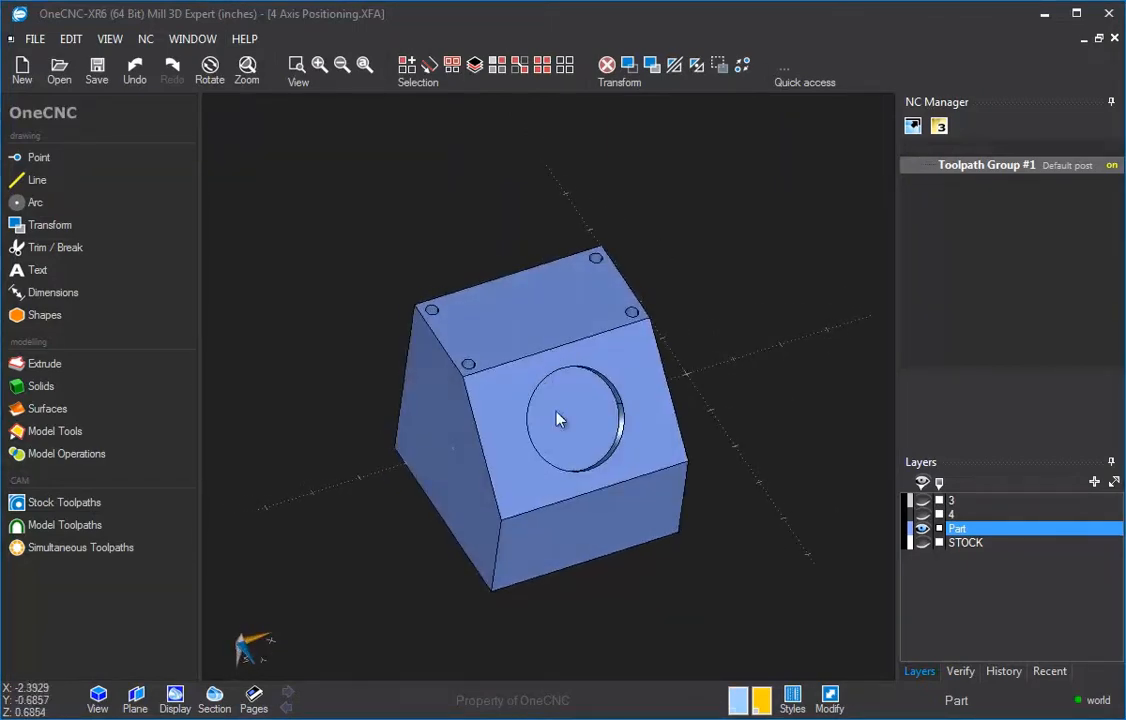
middle_click_drag(558, 418, 450, 168)
middle_click_drag(506, 414, 551, 396)
scroll(551, 396, "up", 1)
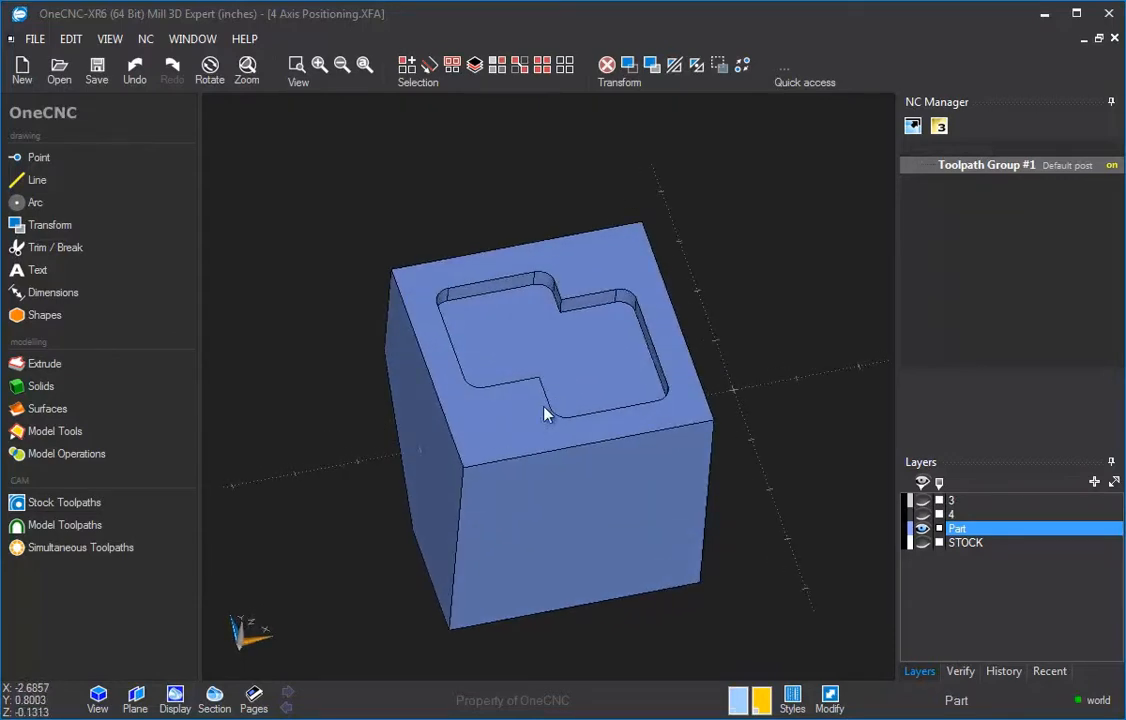
mouse_move(523, 455)
middle_mouse_down()
mouse_move(513, 447)
mouse_move(543, 450)
middle_mouse_up()
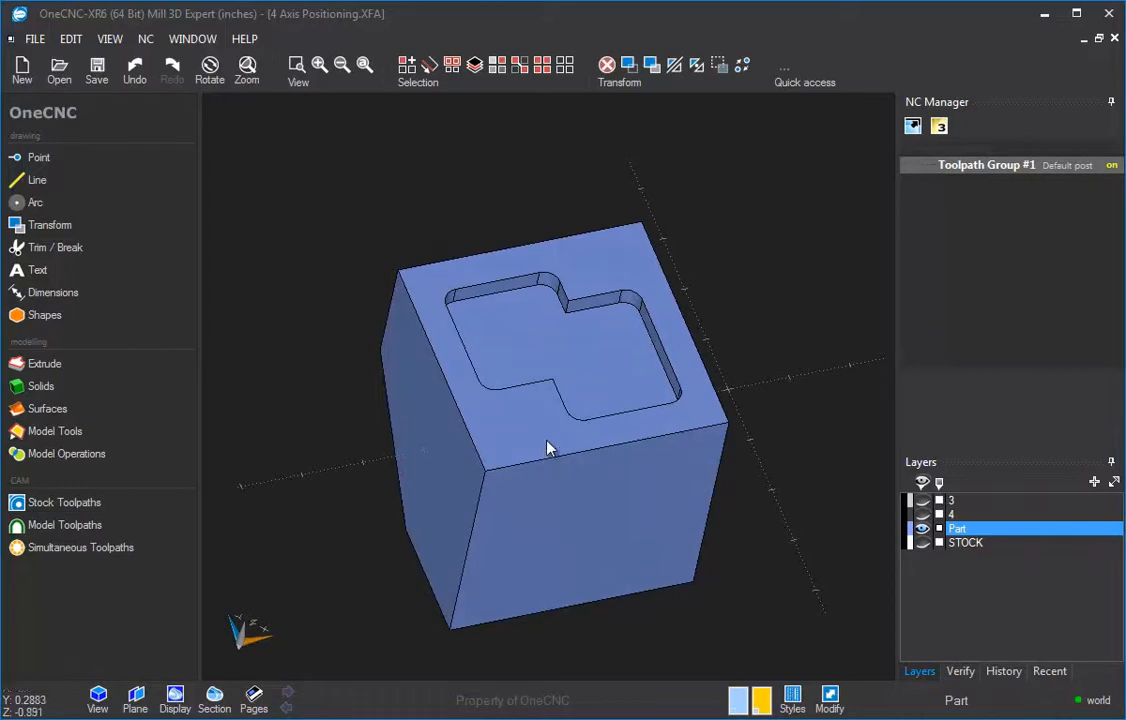
left_click(55, 431)
left_click(738, 700)
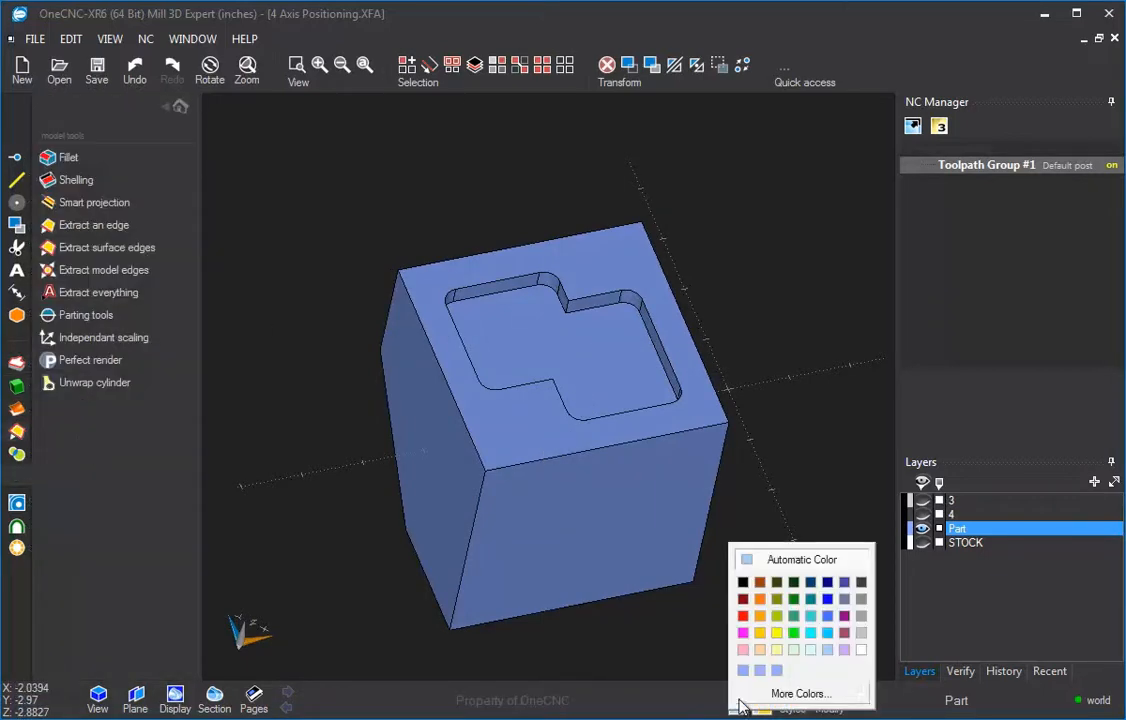
left_click(760, 634)
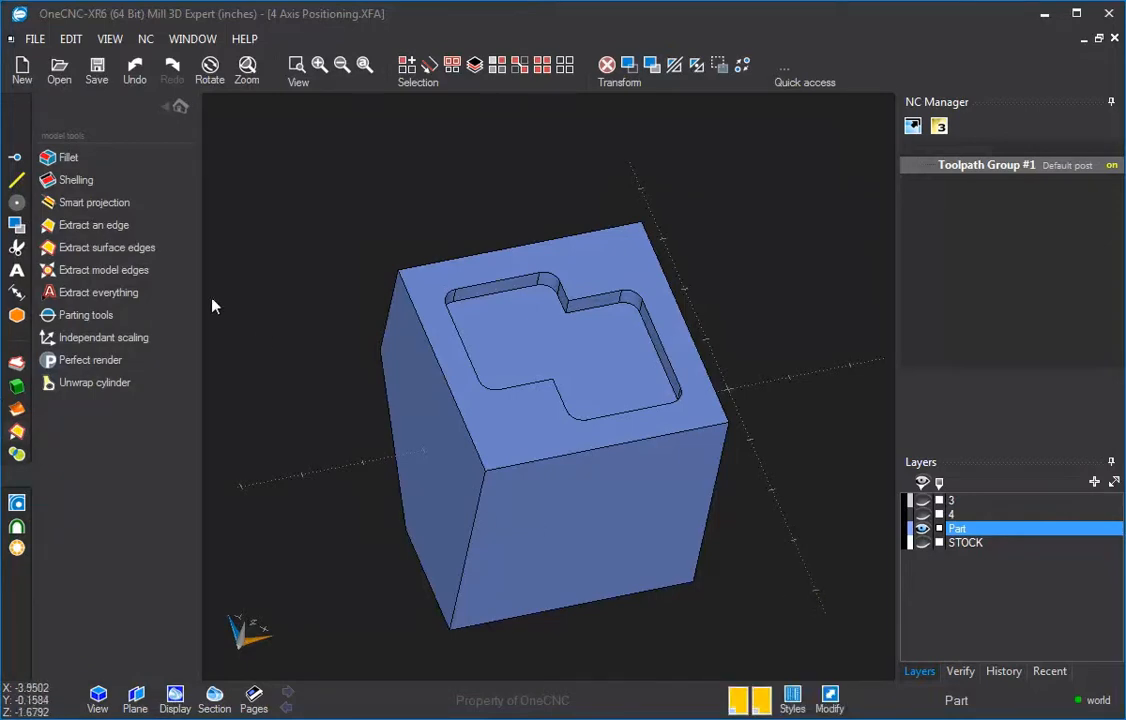
Step: Extract the surface edges of the pocket face, the angled recess face and the four-hole end face
left_click(116, 250)
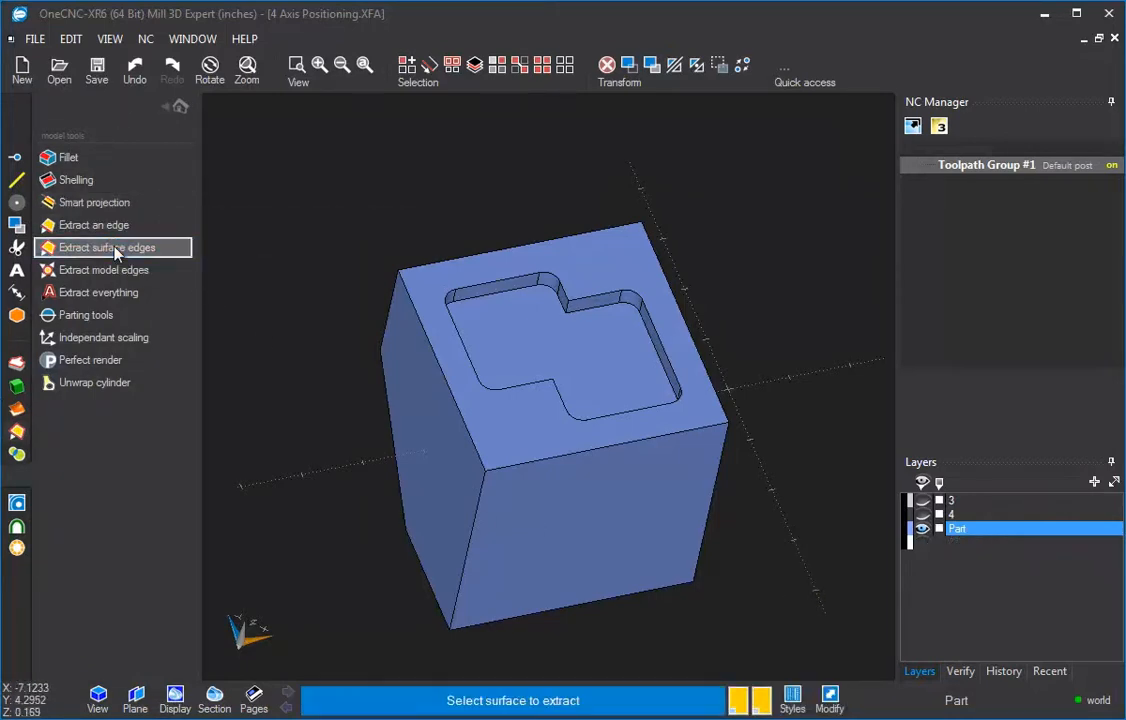
left_click(436, 283)
middle_click_drag(551, 231, 580, 503)
left_click(515, 439)
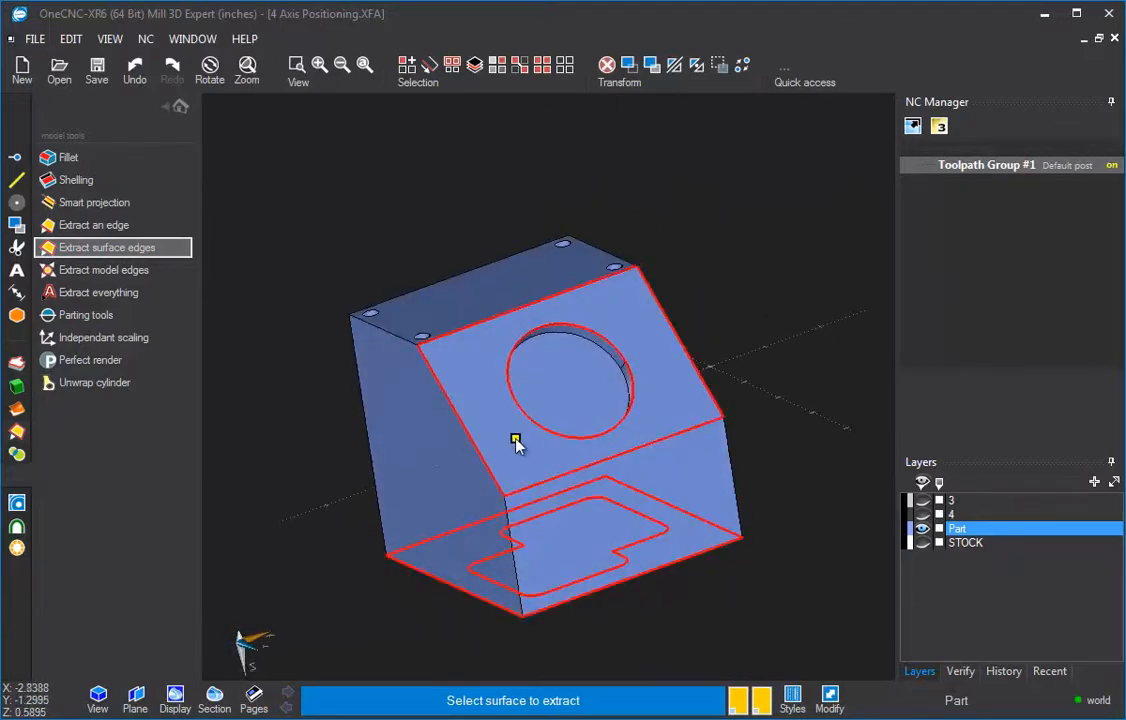
left_click(515, 440)
left_click(499, 299)
key("Escape")
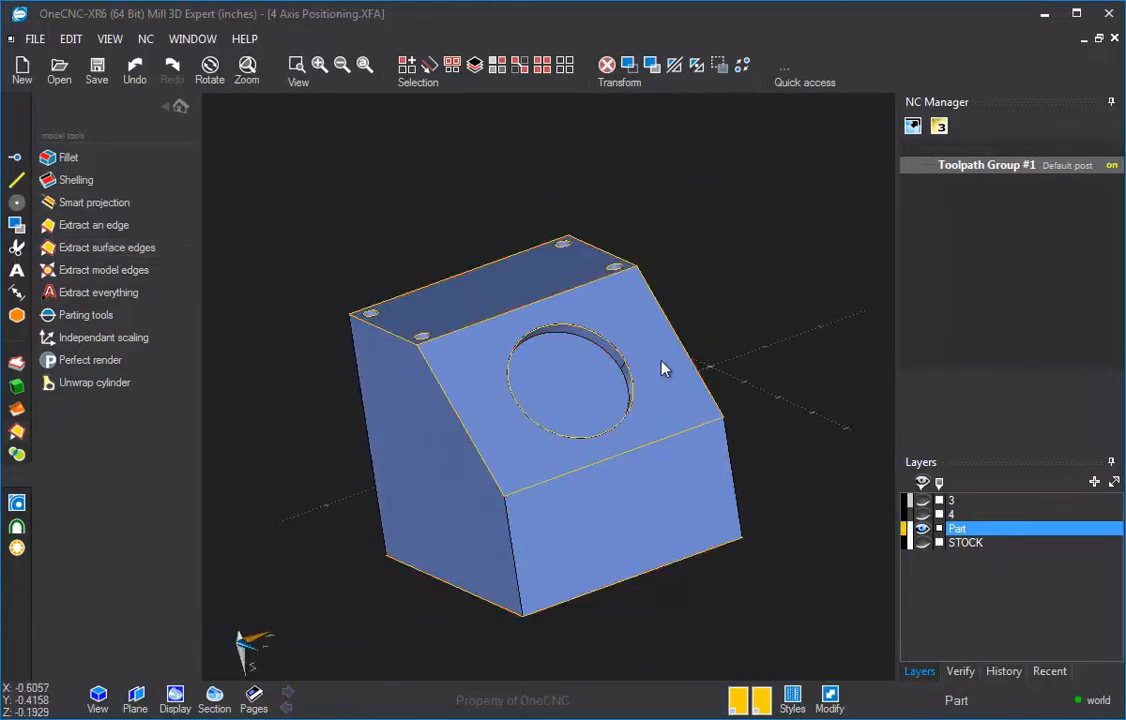
Step: Set the multiaxis machining type to 4 Axis Position Machining
middle_click_drag(662, 369, 495, 300)
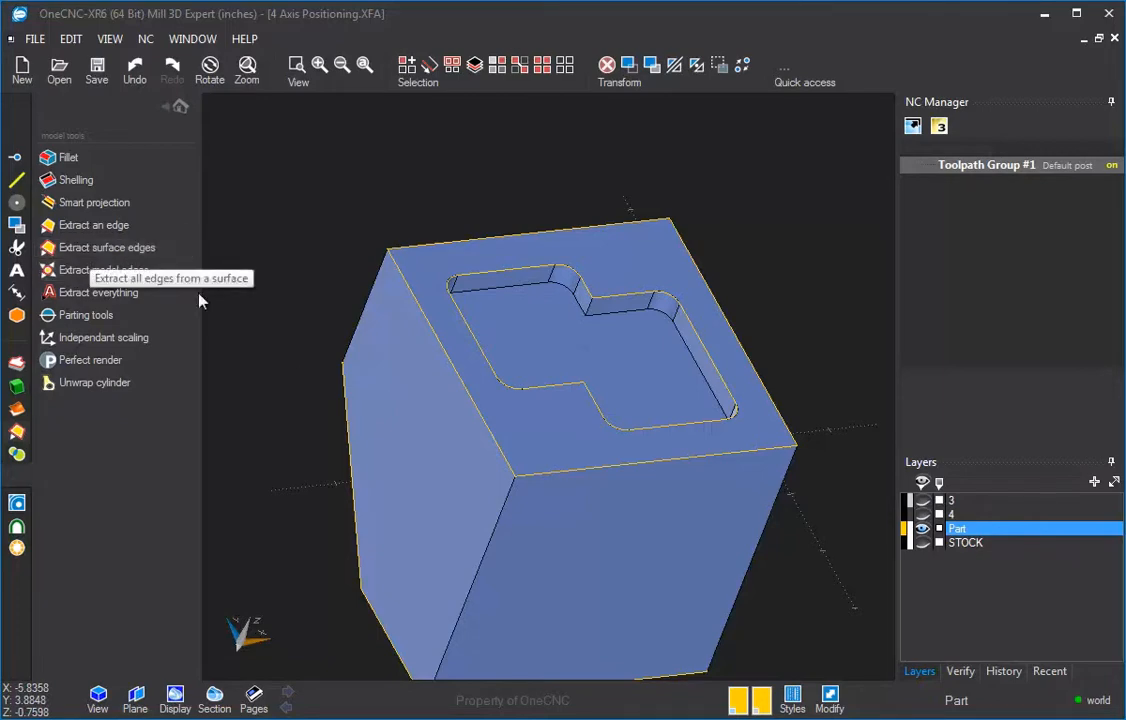
left_click(180, 106)
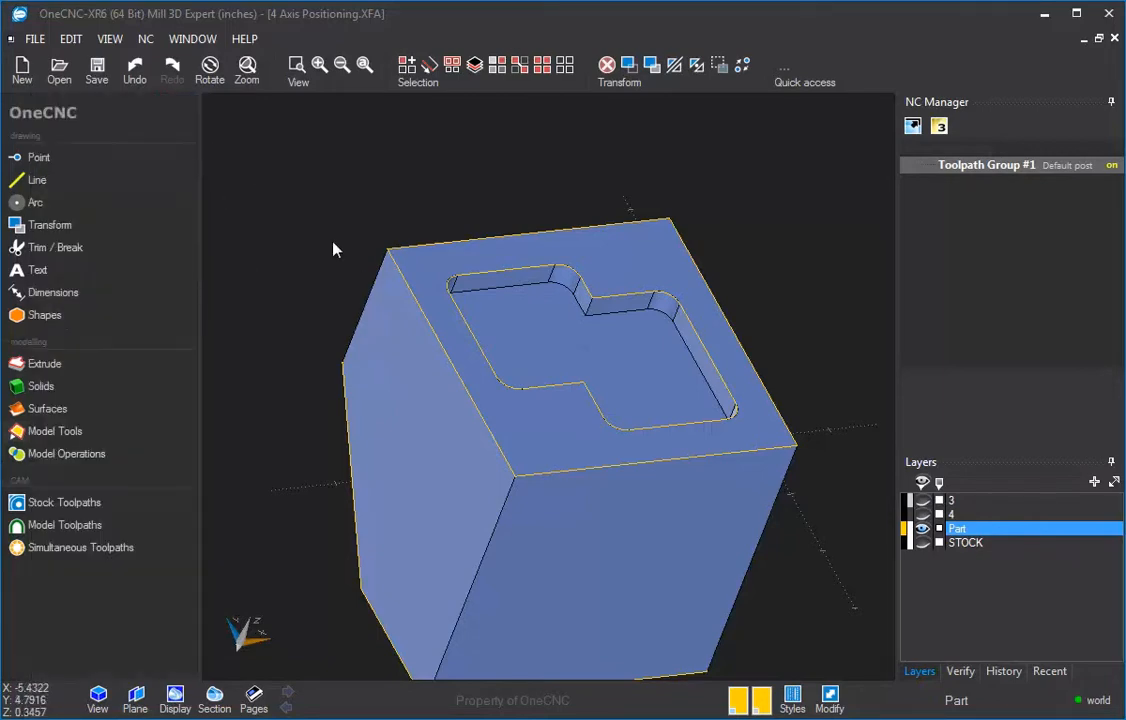
middle_click_drag(334, 247, 568, 344)
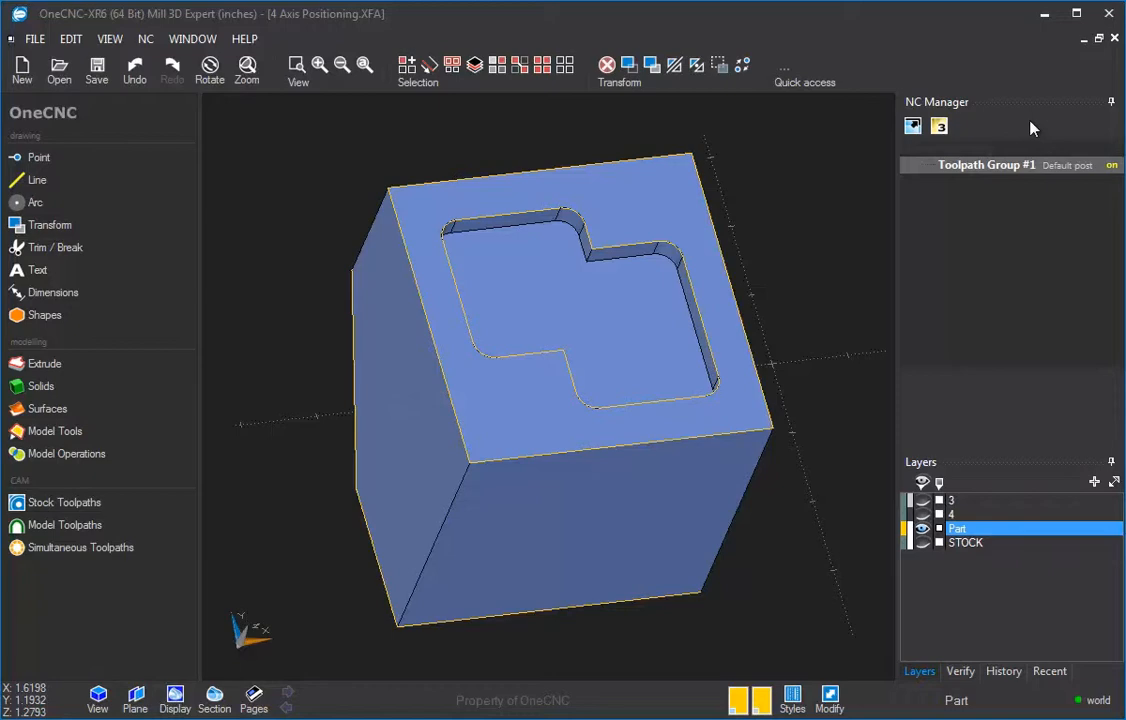
left_click(940, 128)
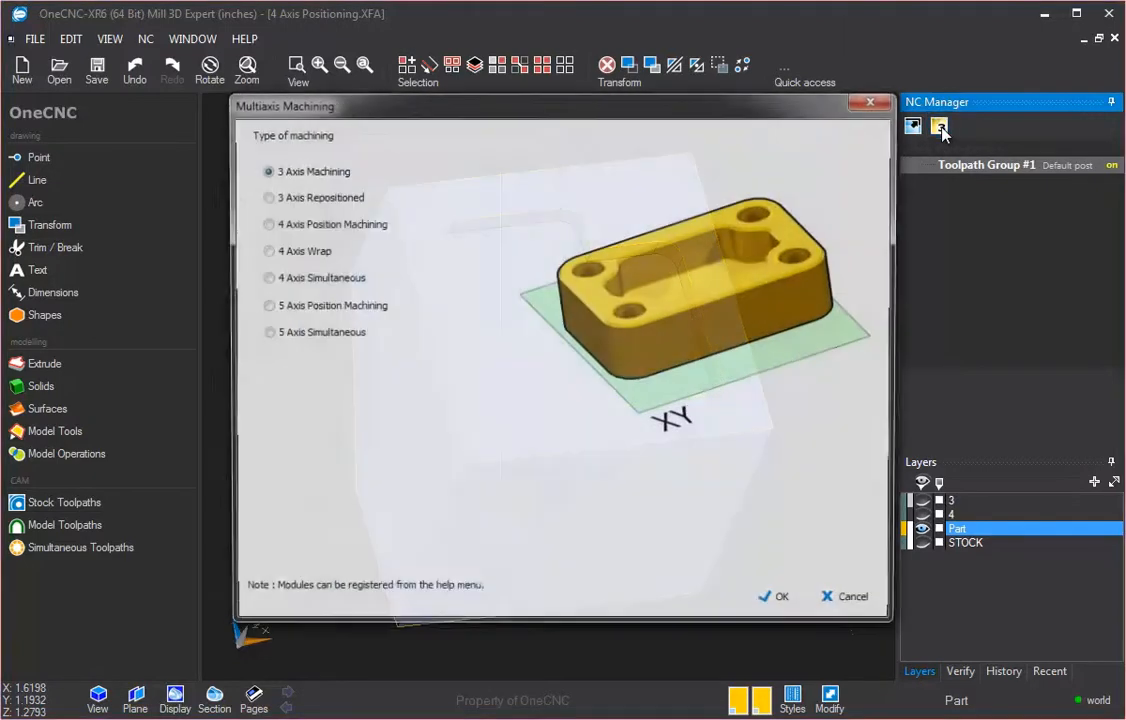
left_click_drag(318, 108, 293, 112)
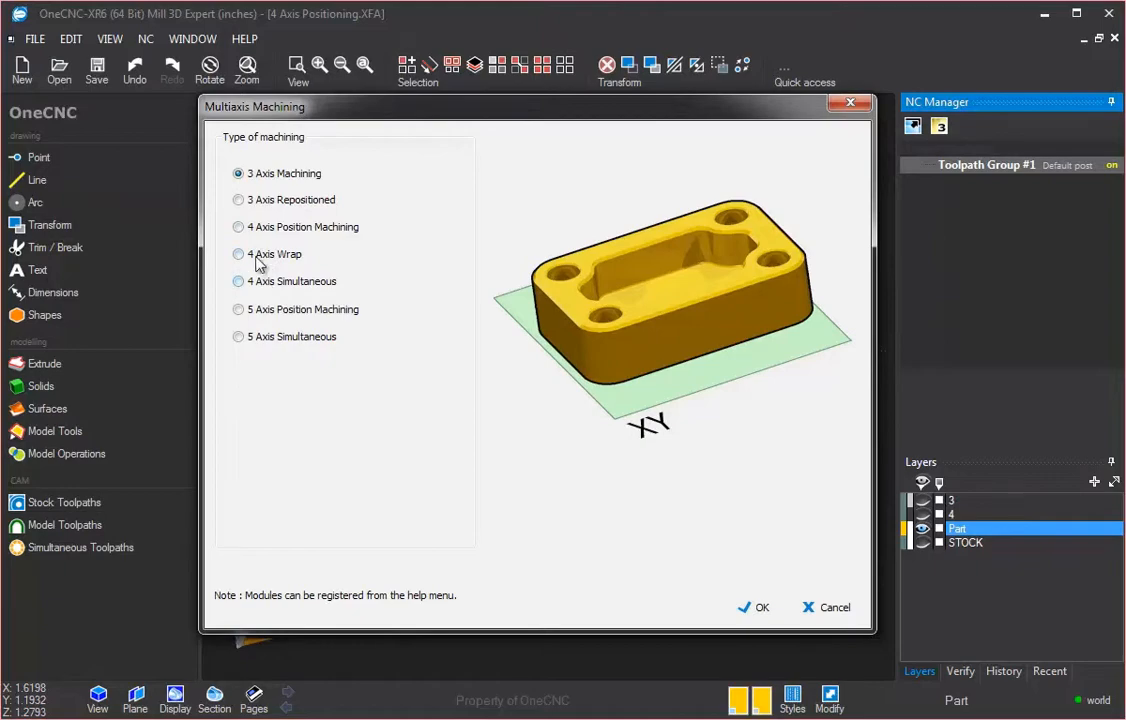
left_click(238, 228)
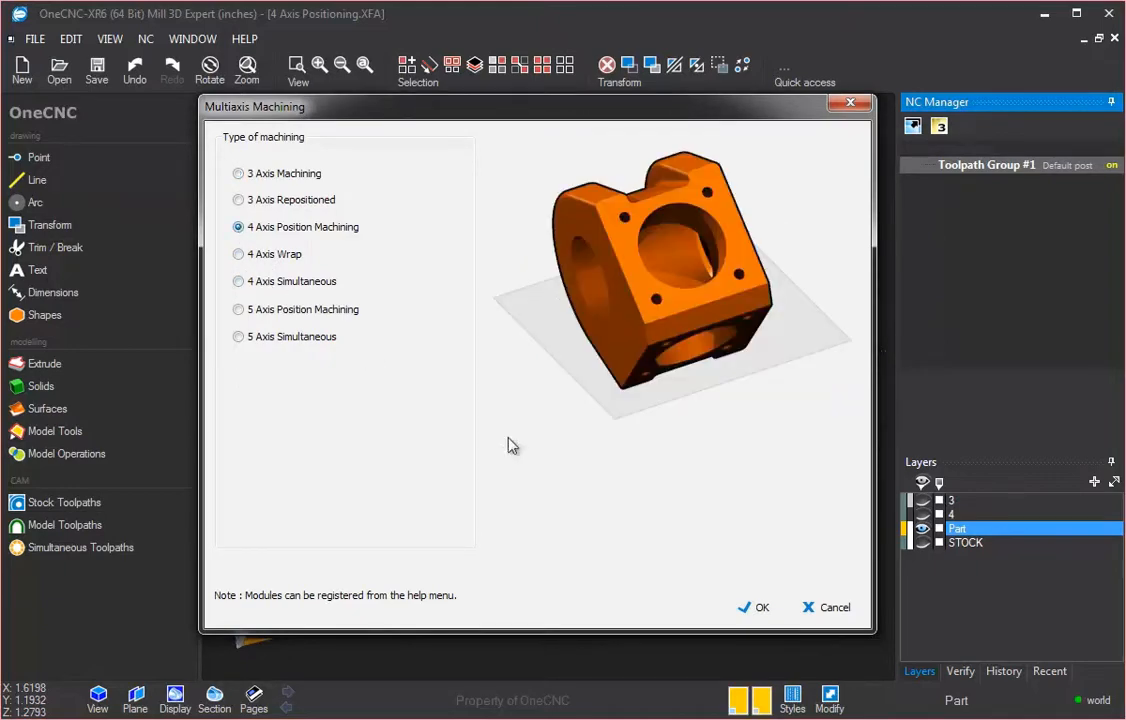
left_click(762, 608)
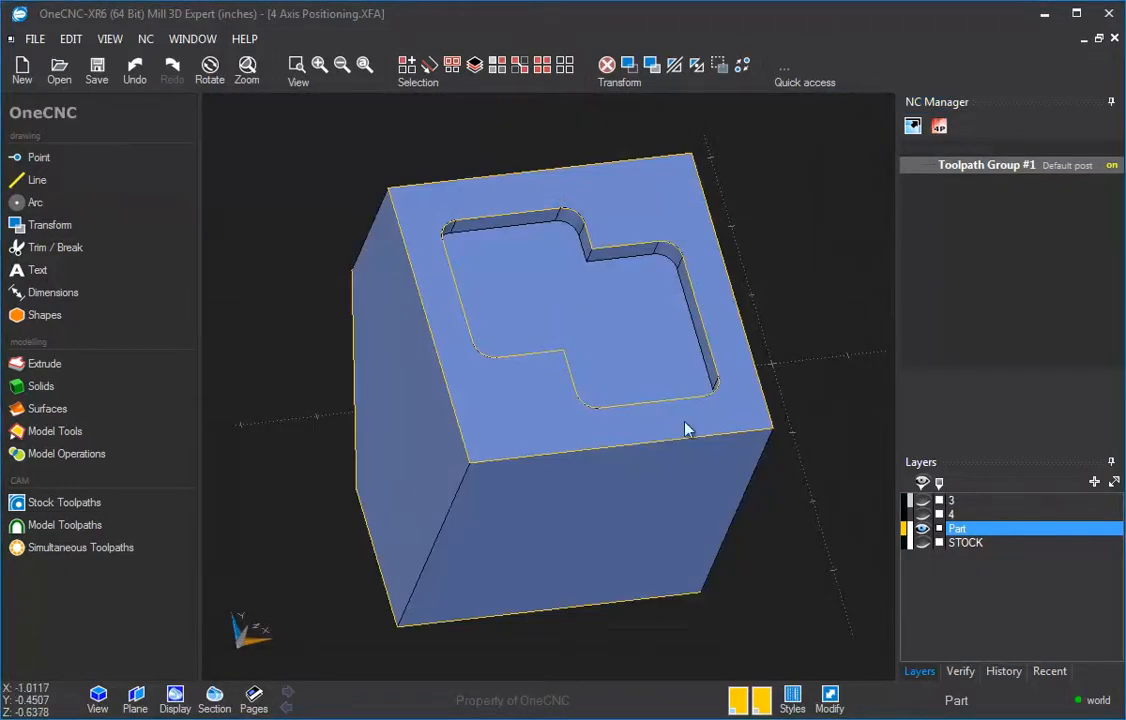
Step: Start HS Pocketting and select the pocket's outline as the boundary
mouse_move(692, 387)
middle_mouse_down()
mouse_move(736, 372)
mouse_move(673, 384)
mouse_move(677, 398)
middle_mouse_up()
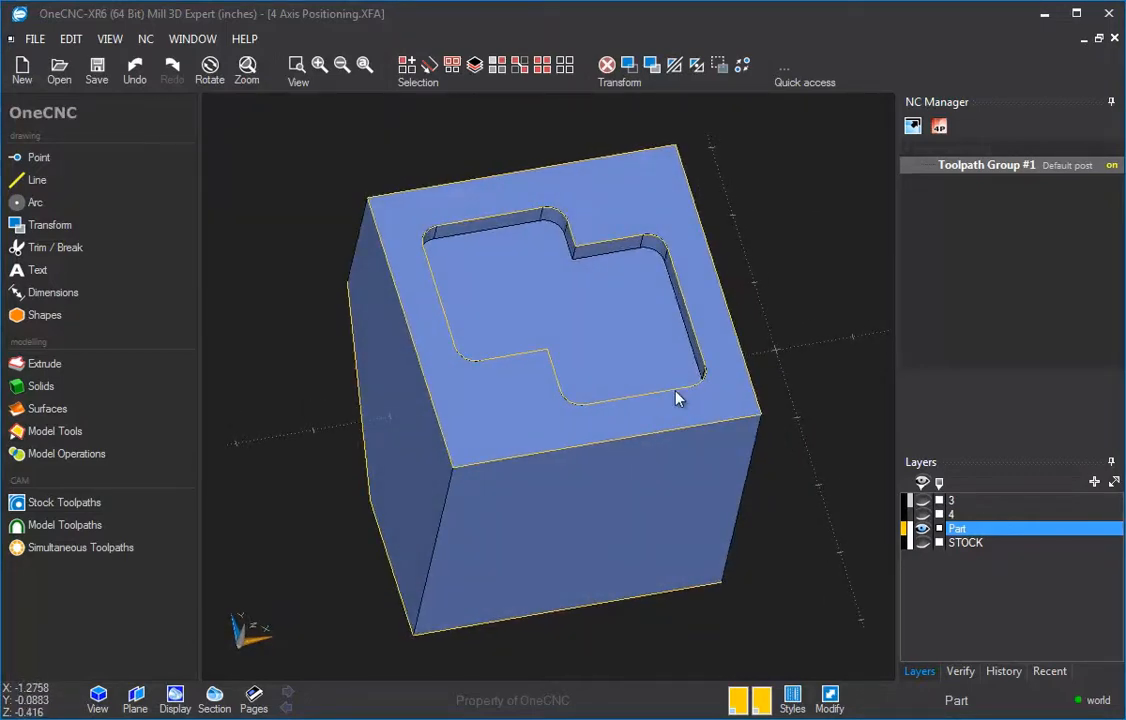
left_click(22, 508)
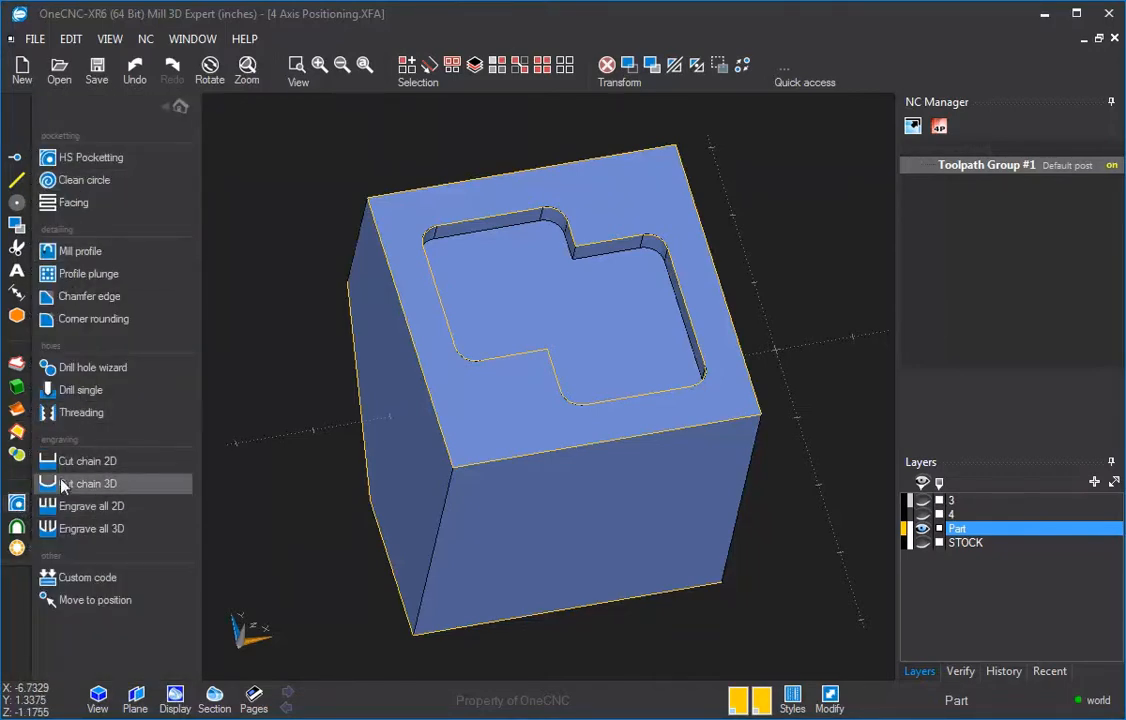
left_click(18, 527)
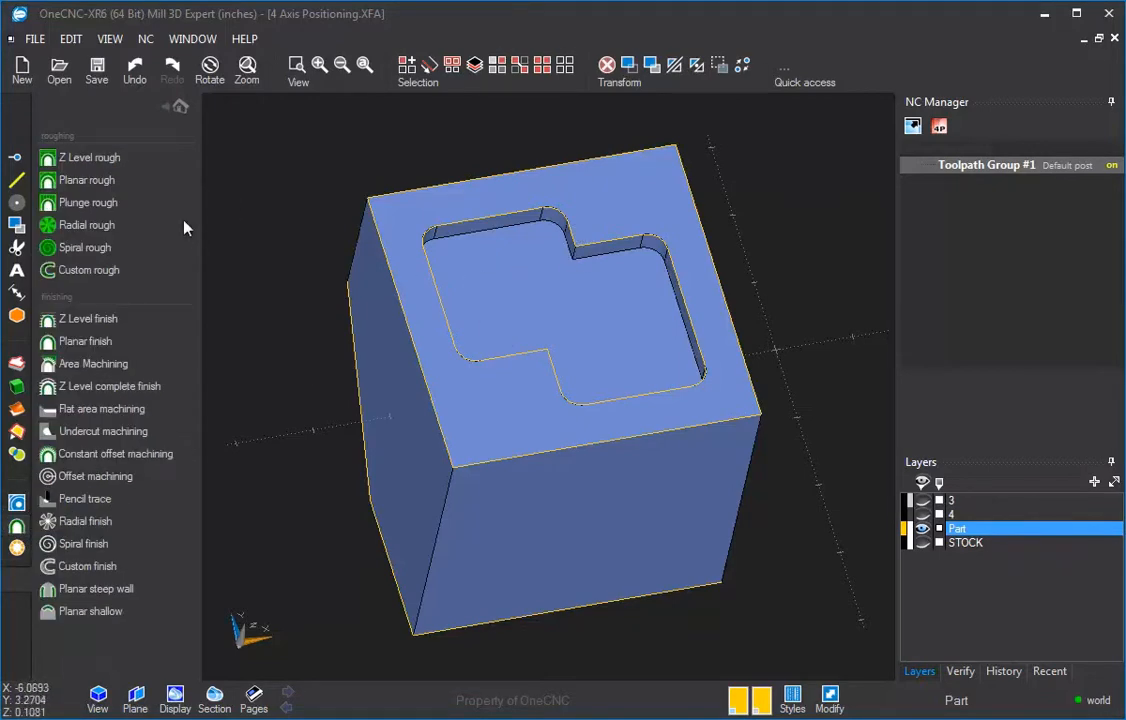
left_click(16, 503)
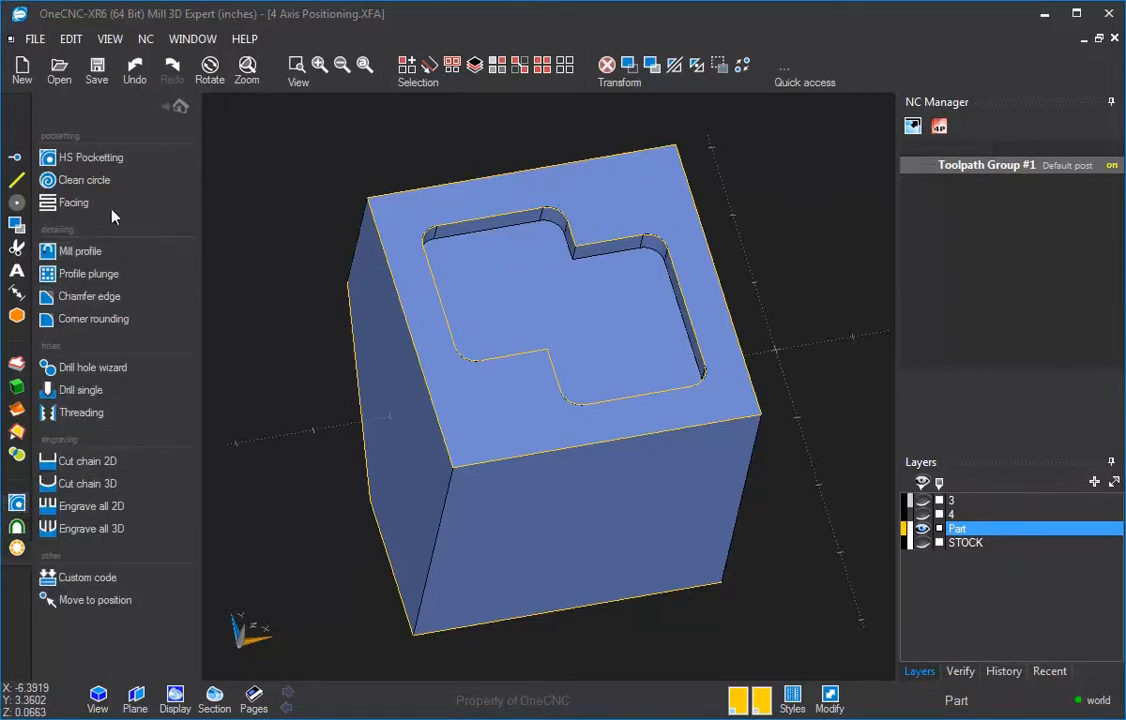
left_click(110, 162)
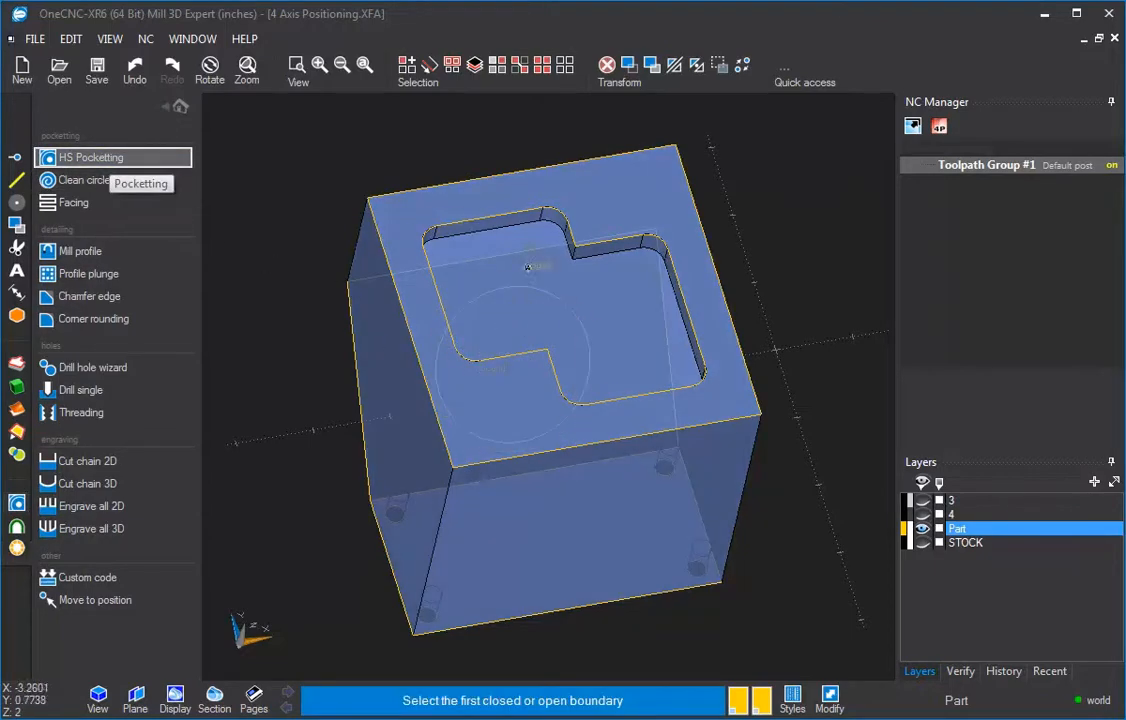
left_click(537, 212)
right_click(537, 212)
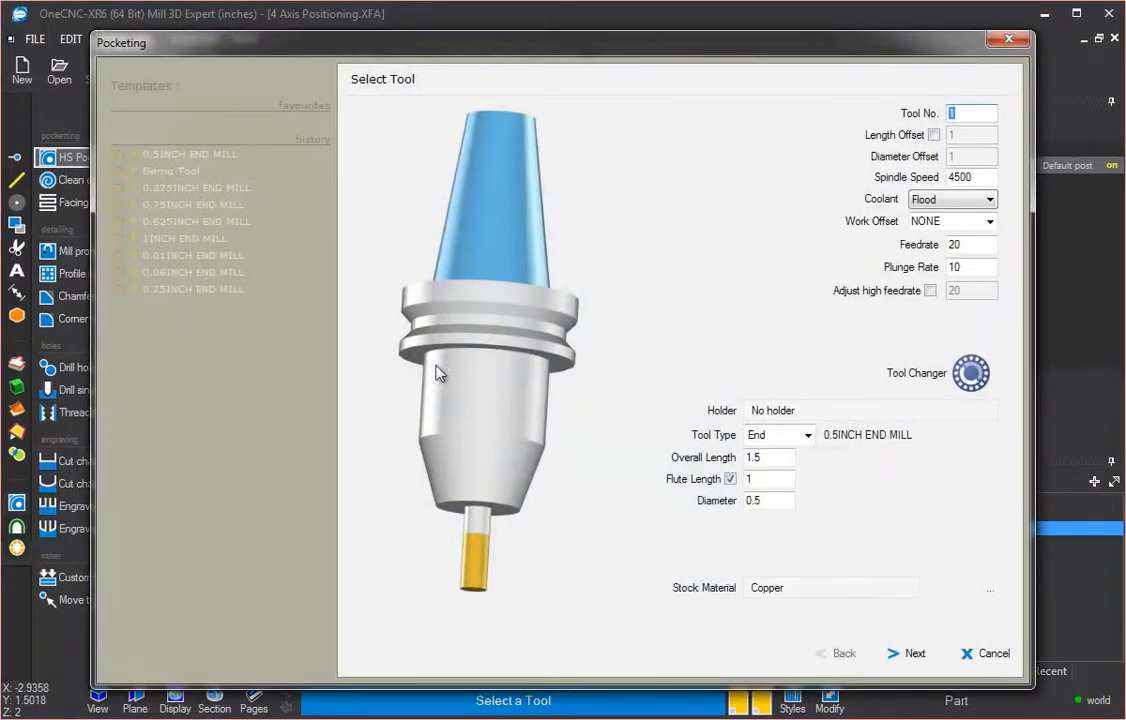
Step: Accept the 0.5INCH END MILL tool and toggle the Start & Finish Clearance option off and back on
left_click(920, 657)
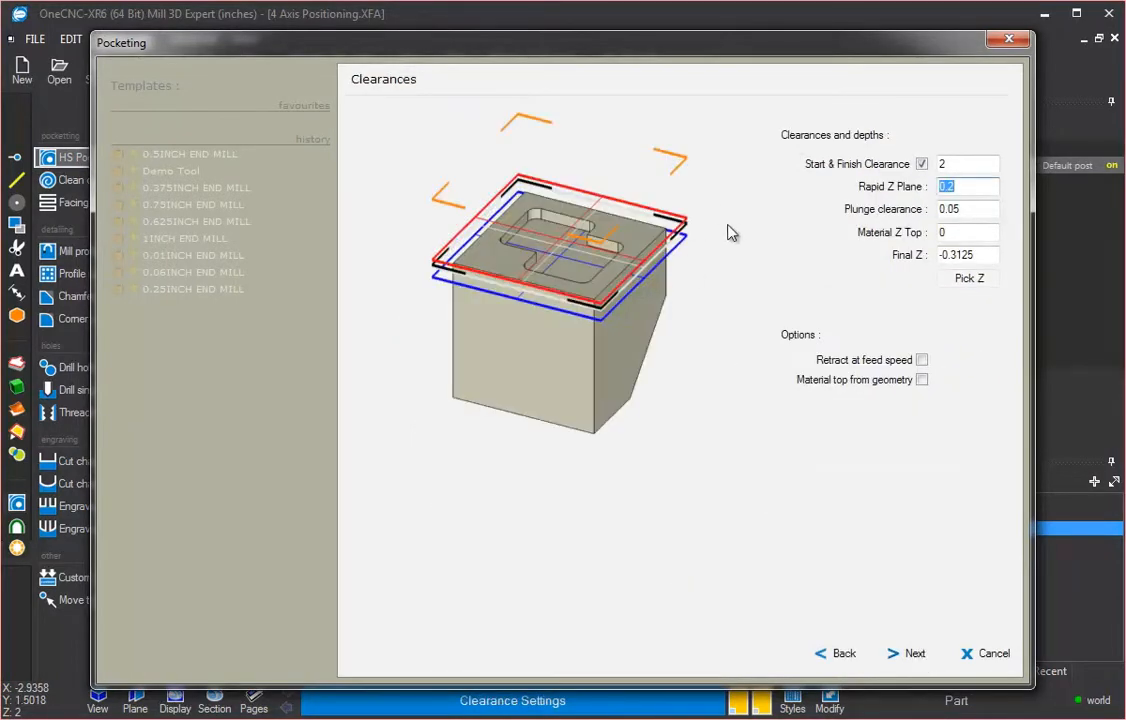
left_click_drag(558, 45, 546, 47)
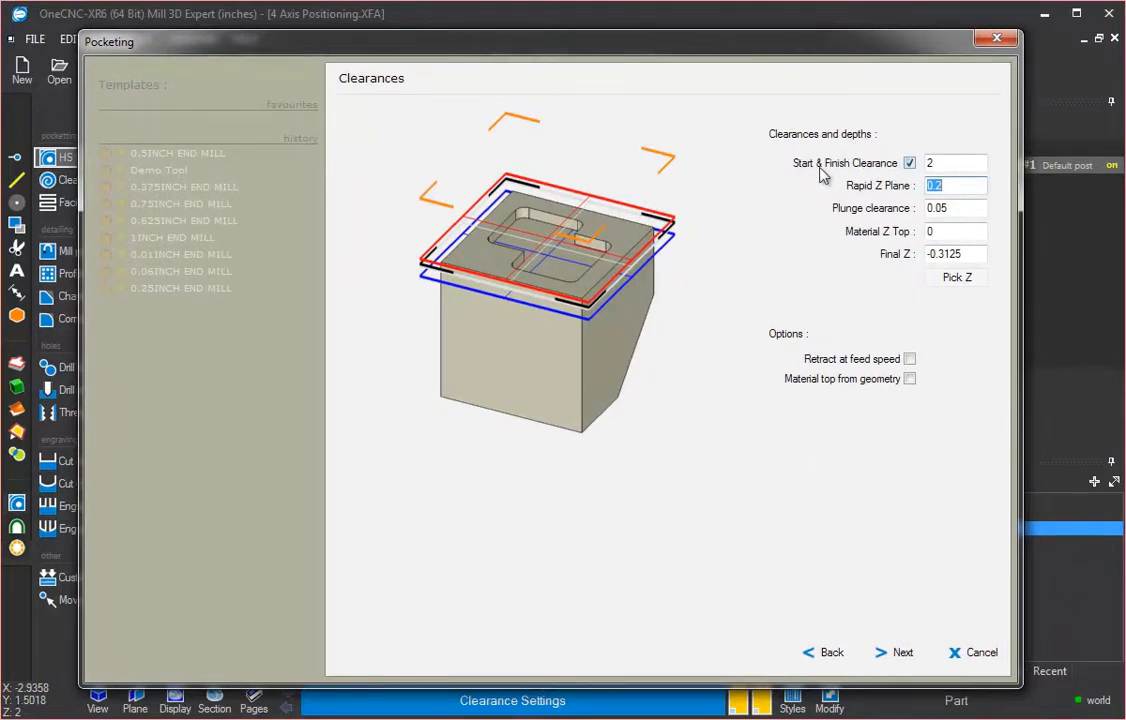
left_click(909, 163)
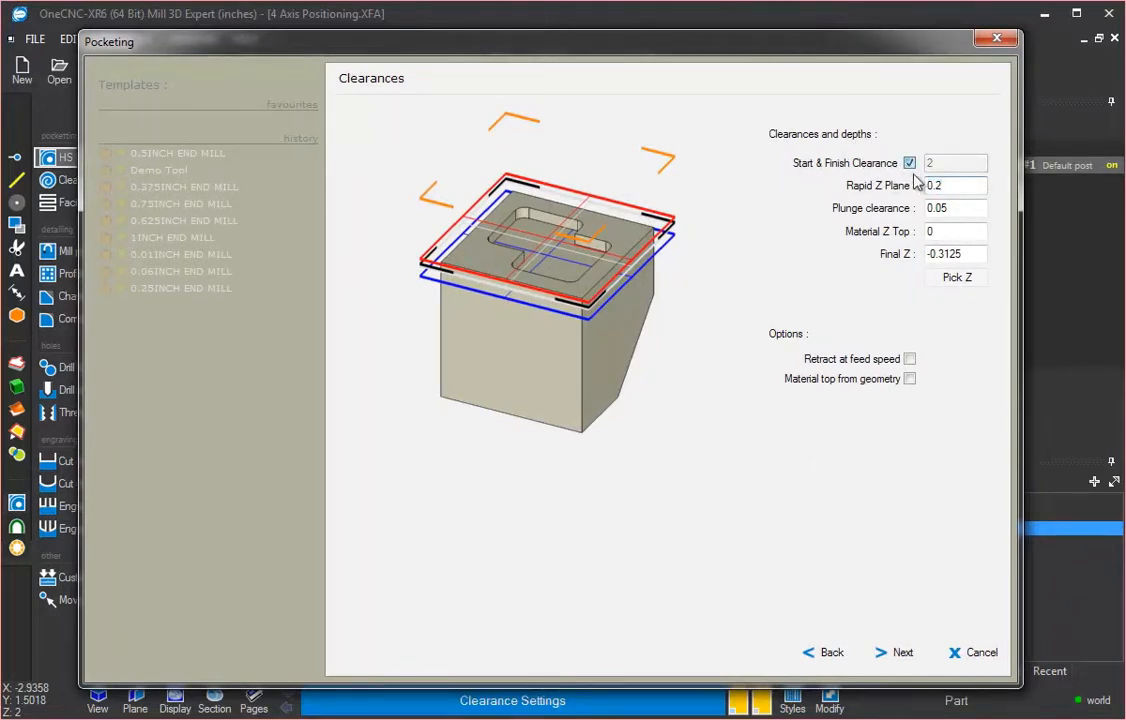
left_click(909, 163)
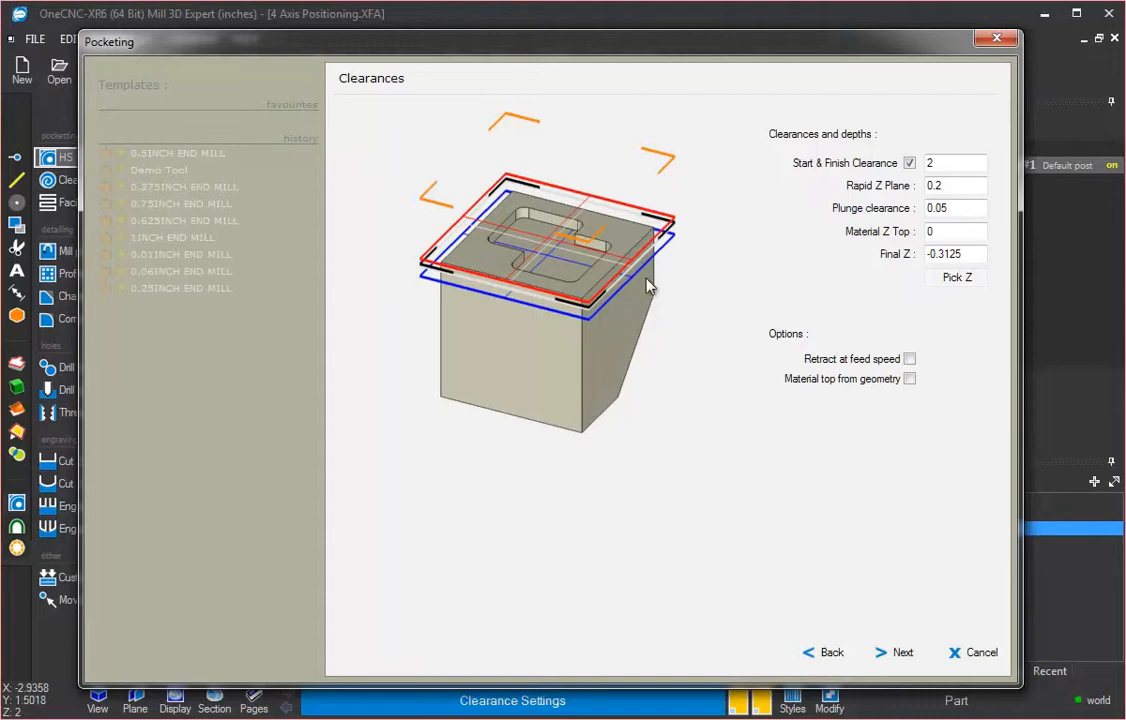
left_click(909, 163)
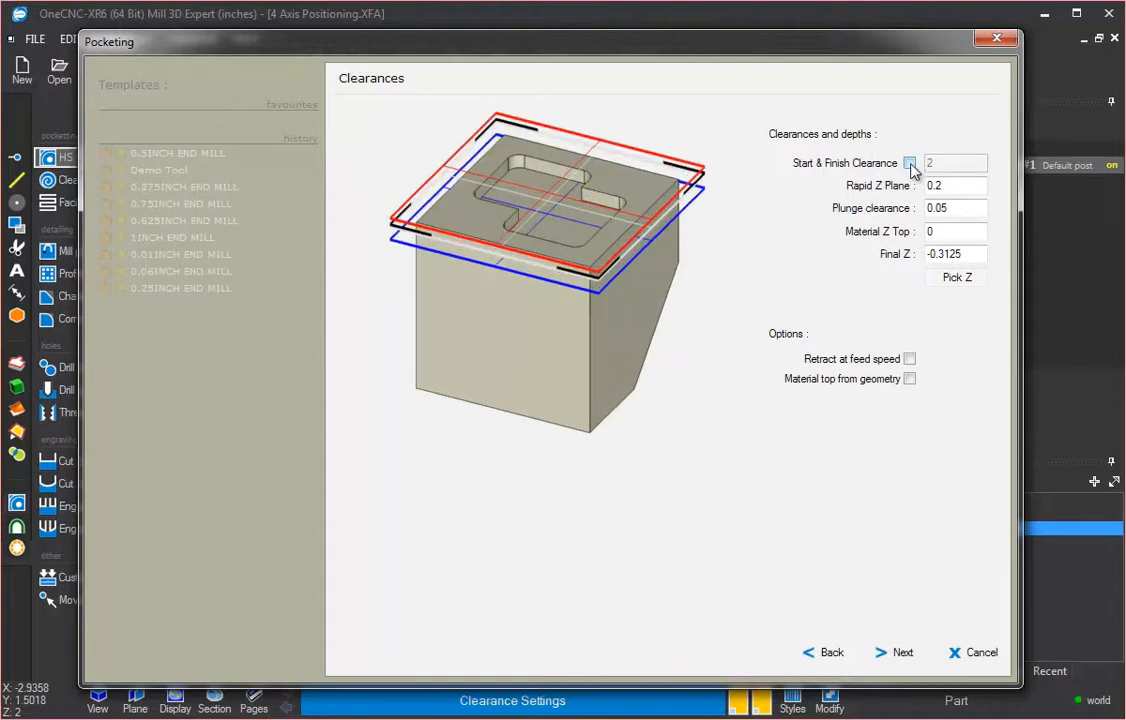
left_click(909, 163)
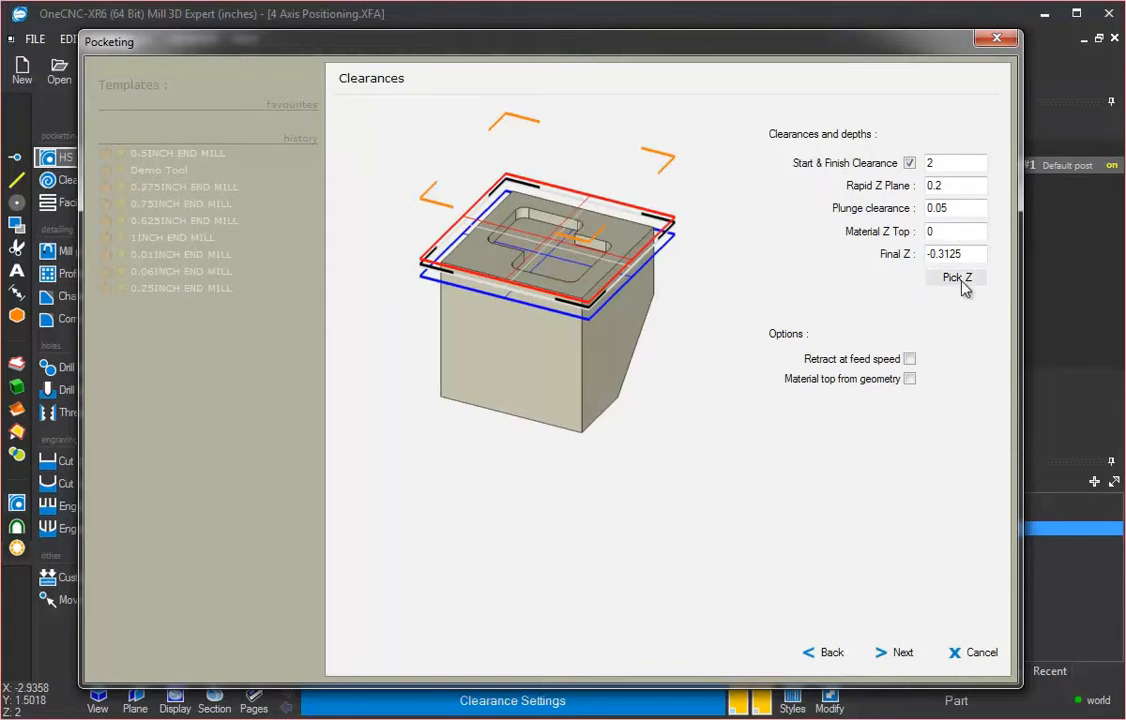
Step: Use Pick Z to take the pocket depth from the pocket floor's edge
double_click(931, 231)
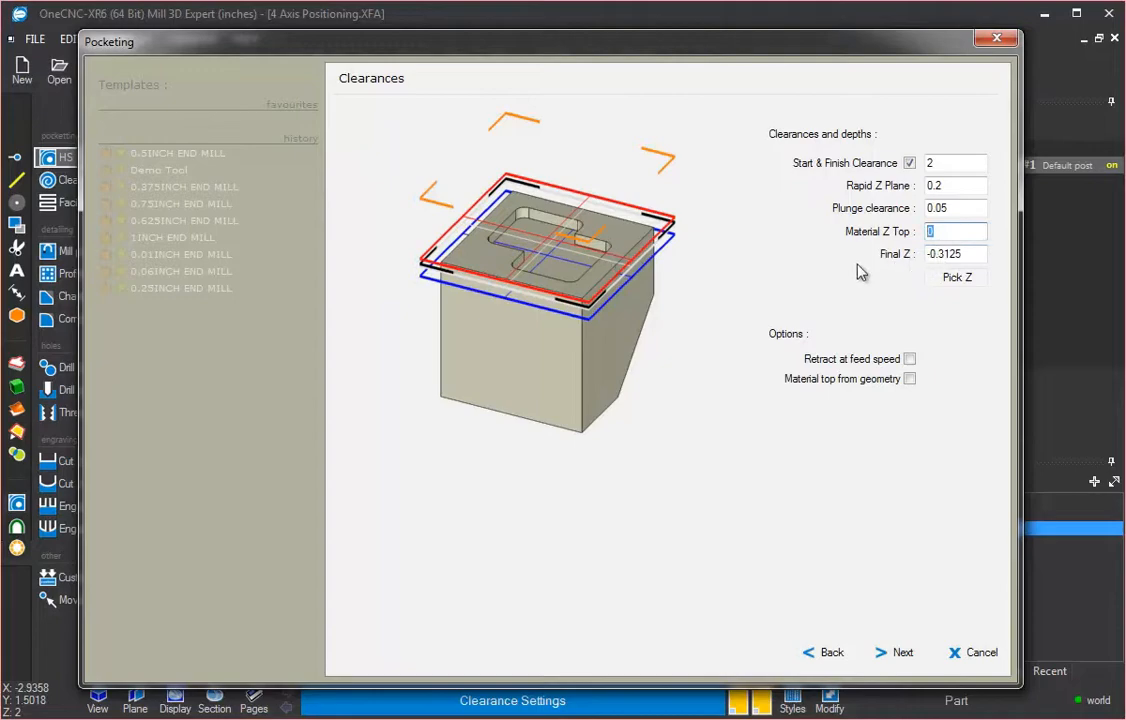
left_click_drag(929, 47, 766, 651)
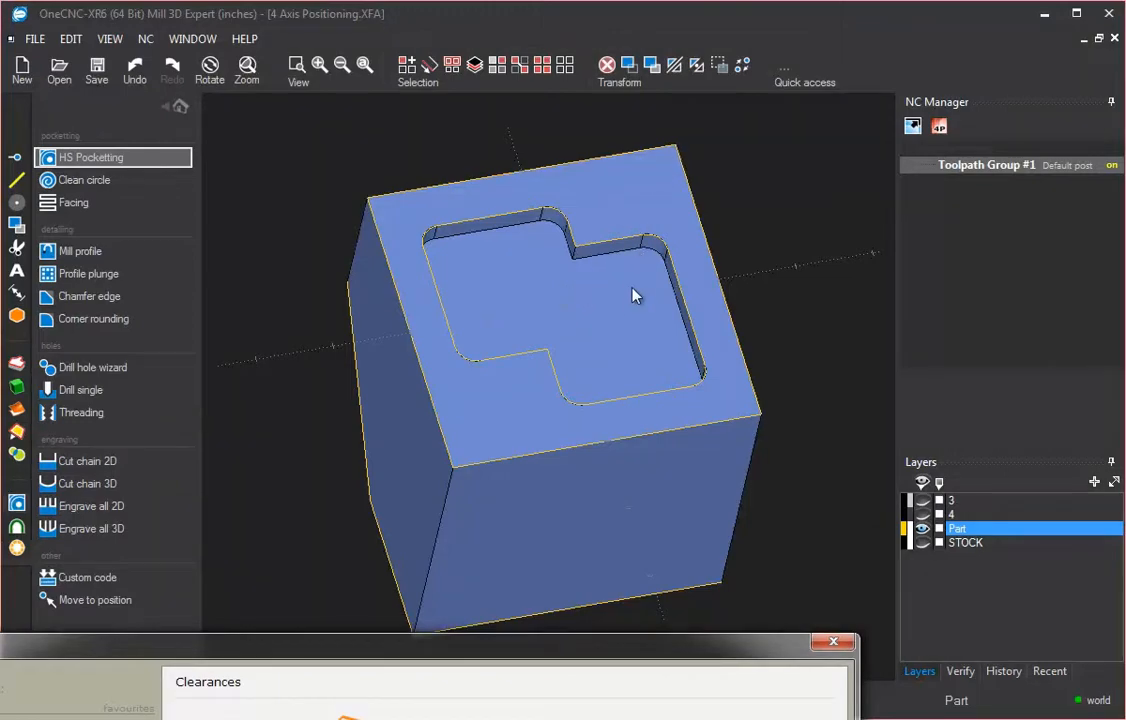
left_click_drag(600, 650, 650, 305)
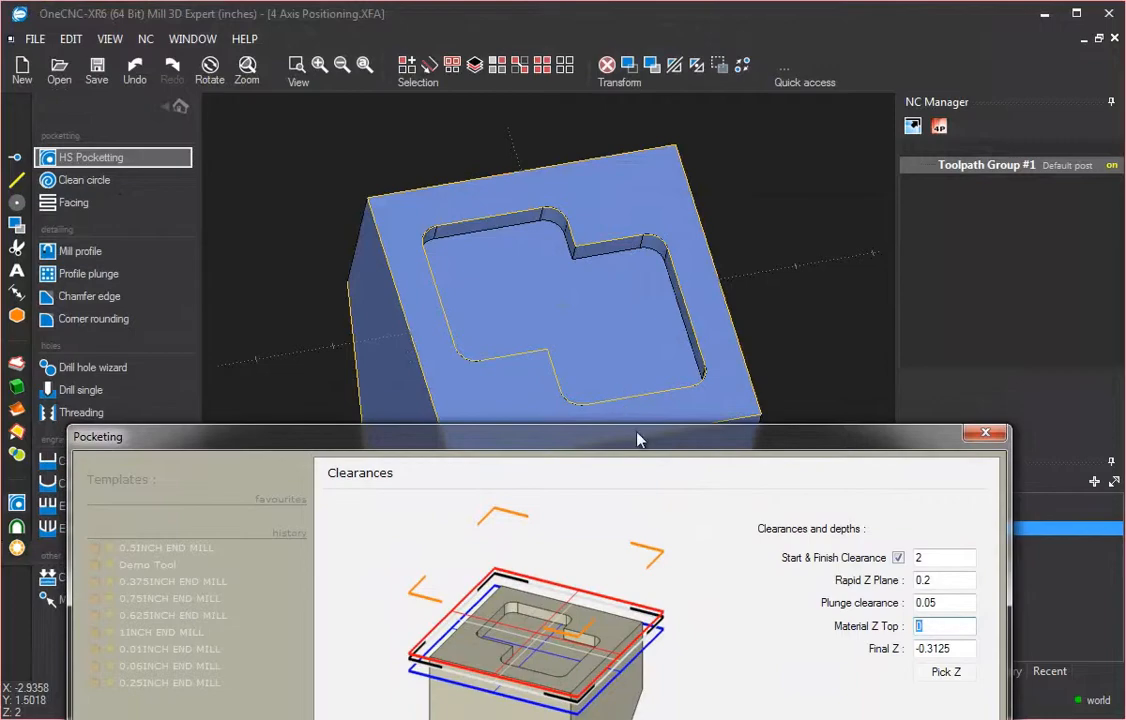
left_click_drag(638, 440, 636, 34)
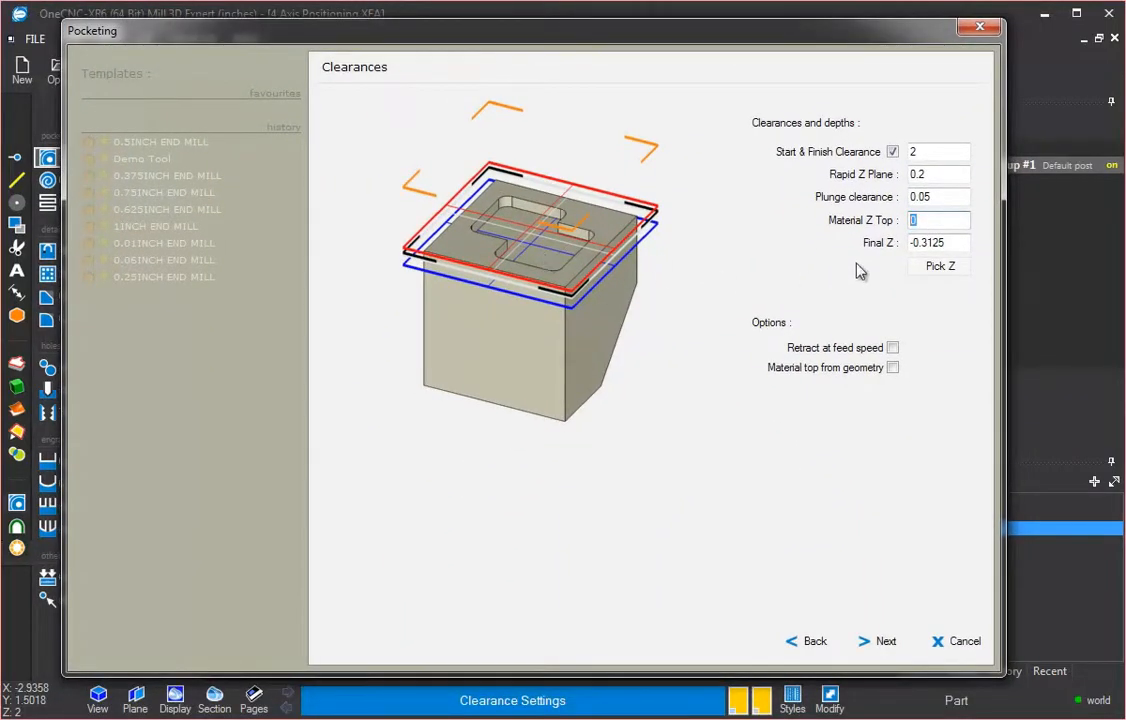
left_click(941, 267)
scroll(678, 320, "up", 3)
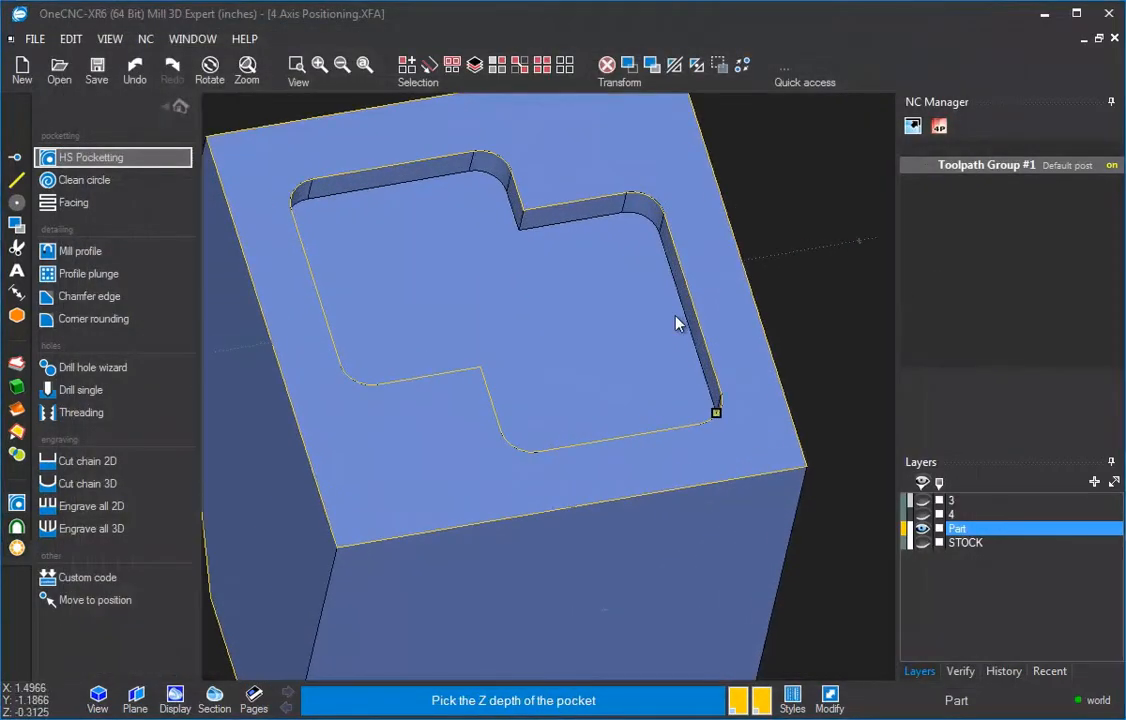
left_click(623, 216)
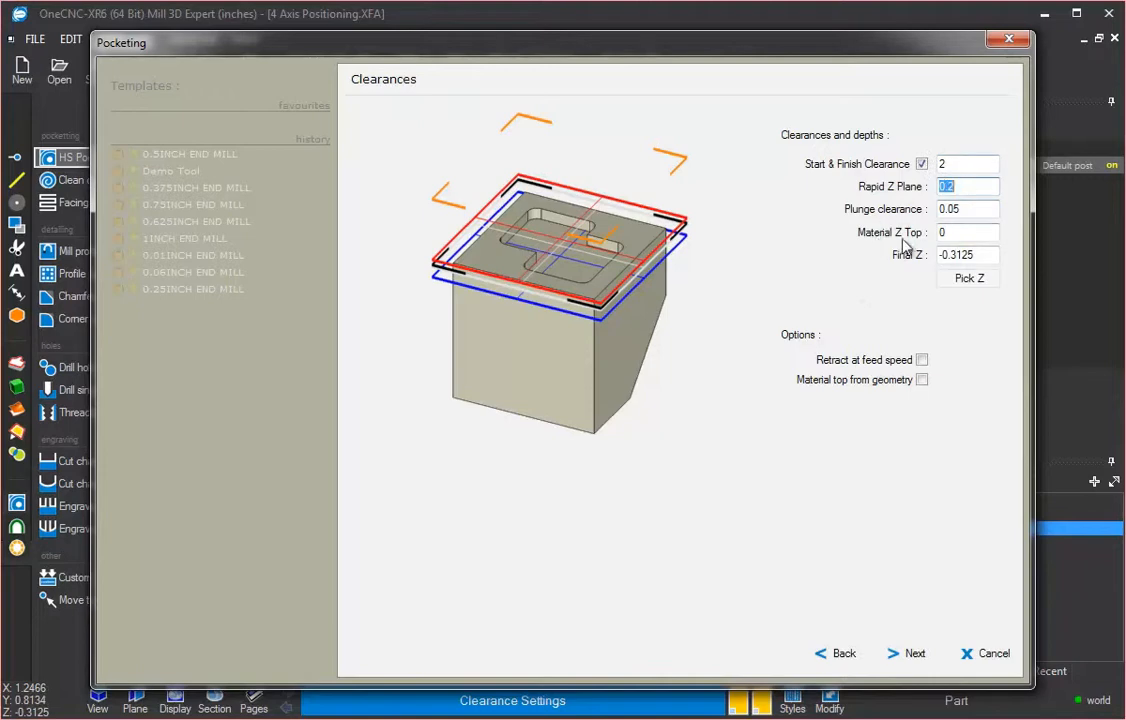
Step: Accept the remaining pocketing pages to generate the HS pocketing toolpath
left_click(961, 233)
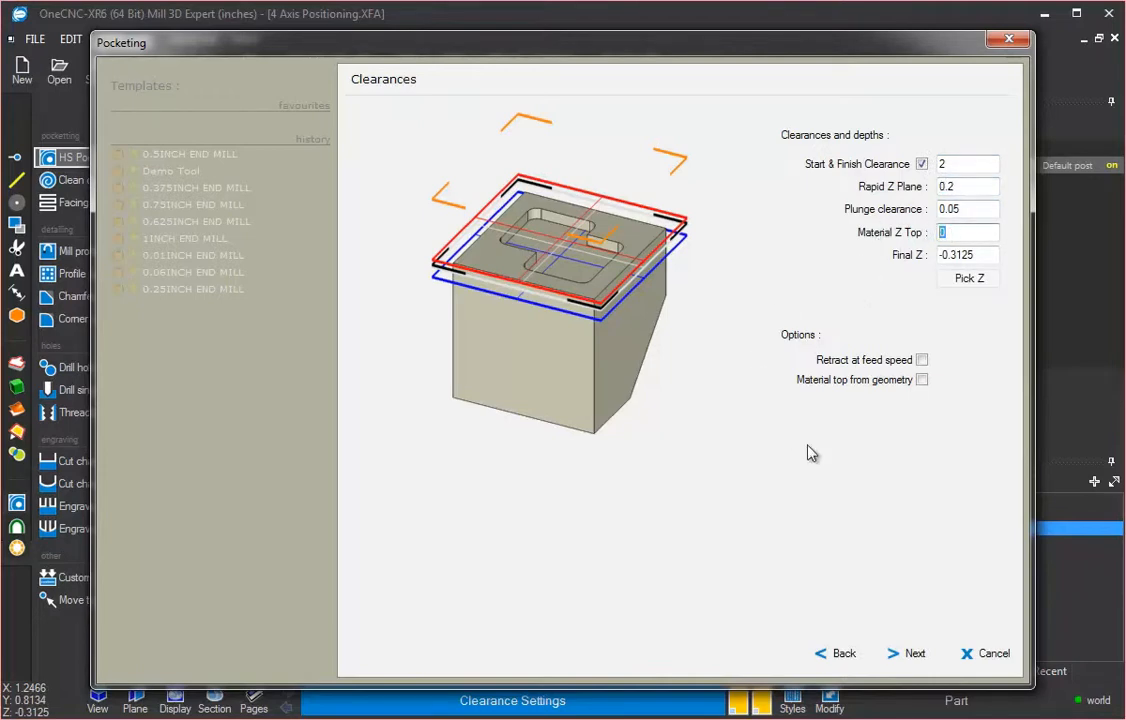
left_click(916, 656)
left_click(915, 655)
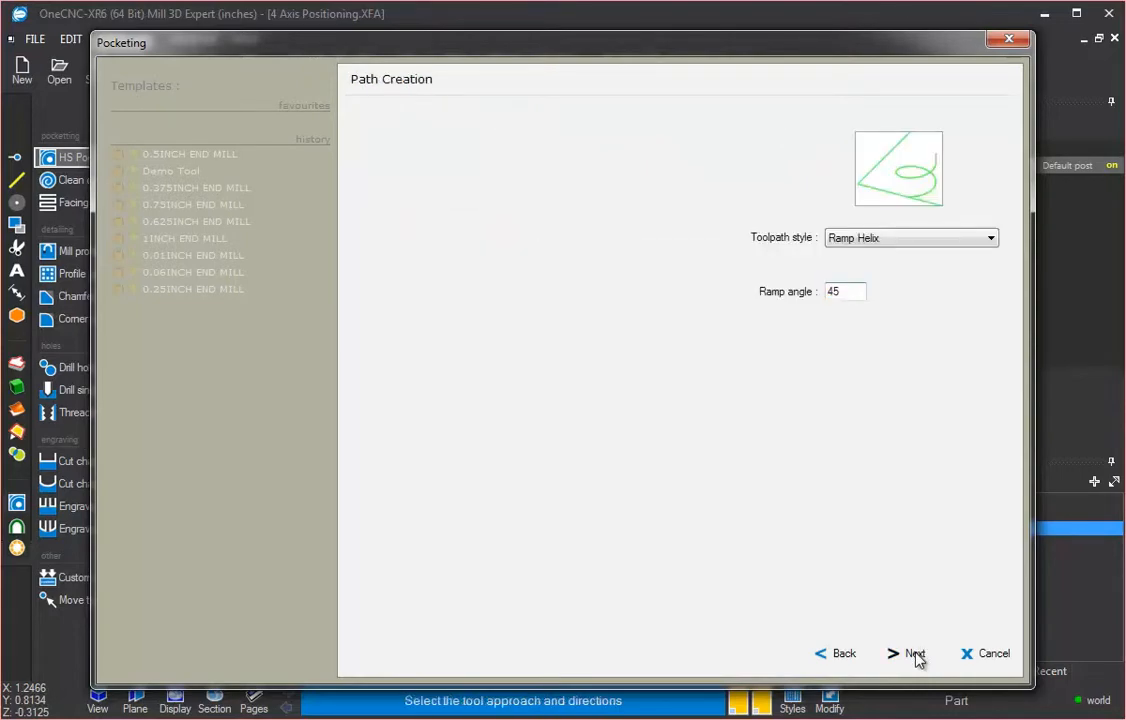
left_click(915, 655)
left_click(915, 655)
left_click(913, 654)
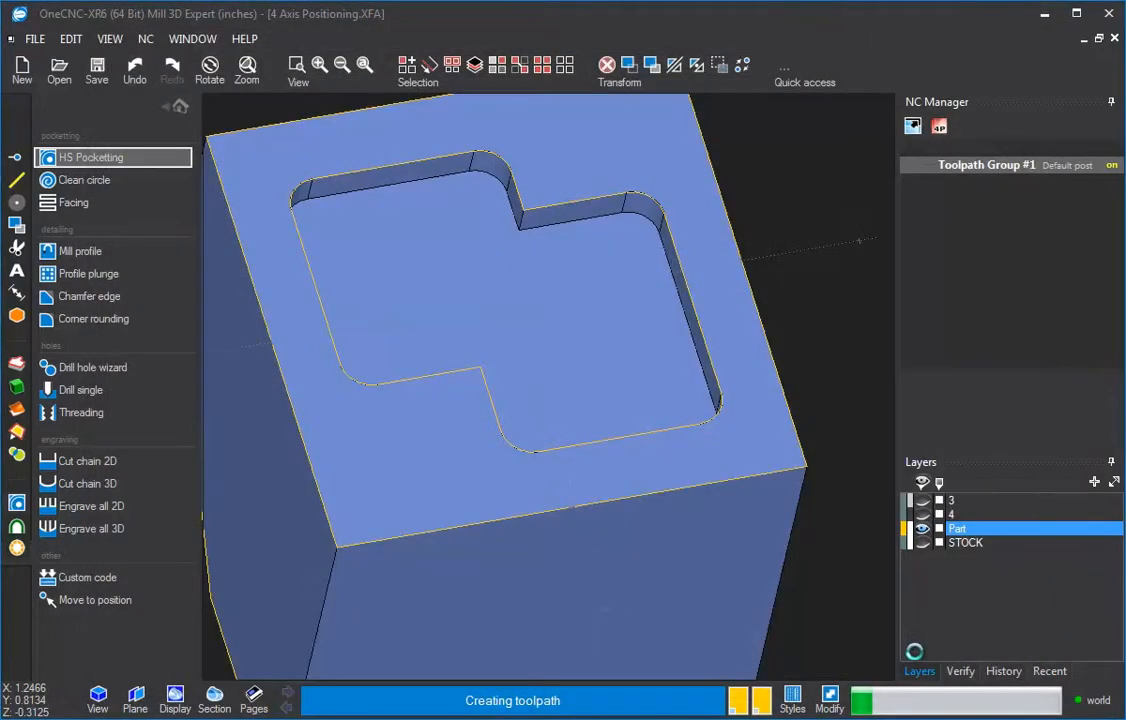
Step: Make Side 2 the active plane and close the planes dialog
scroll(688, 349, "down", 5)
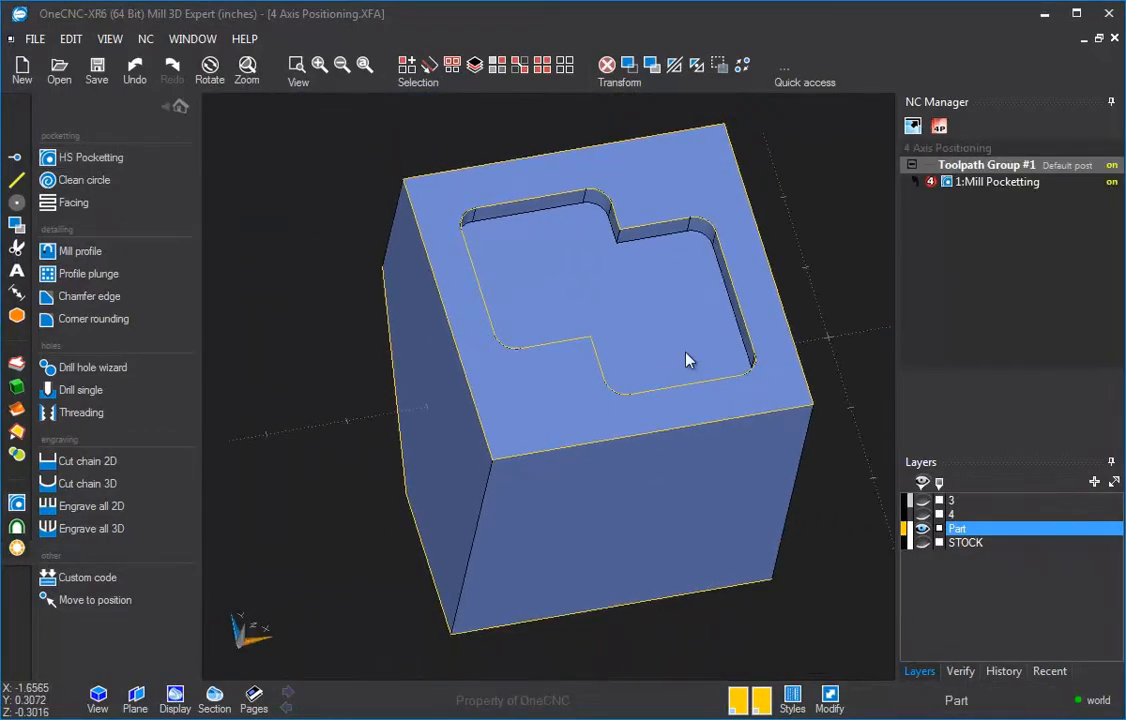
middle_click_drag(651, 290, 572, 270)
middle_click_drag(628, 389, 480, 358)
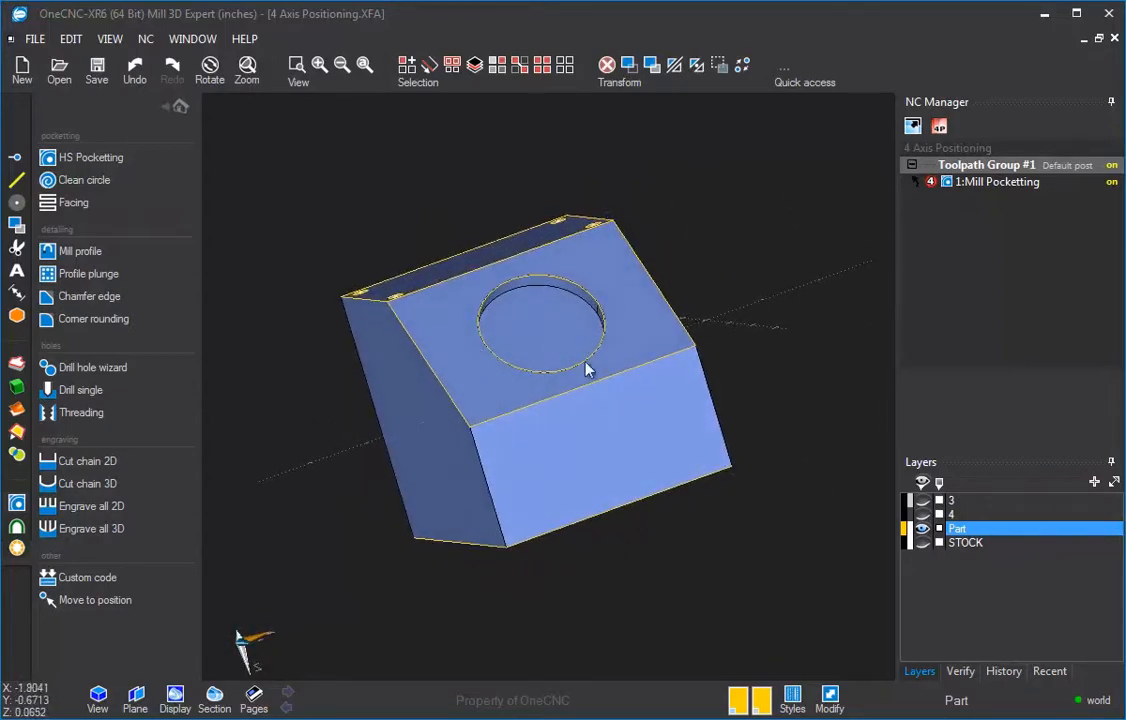
left_click(140, 706)
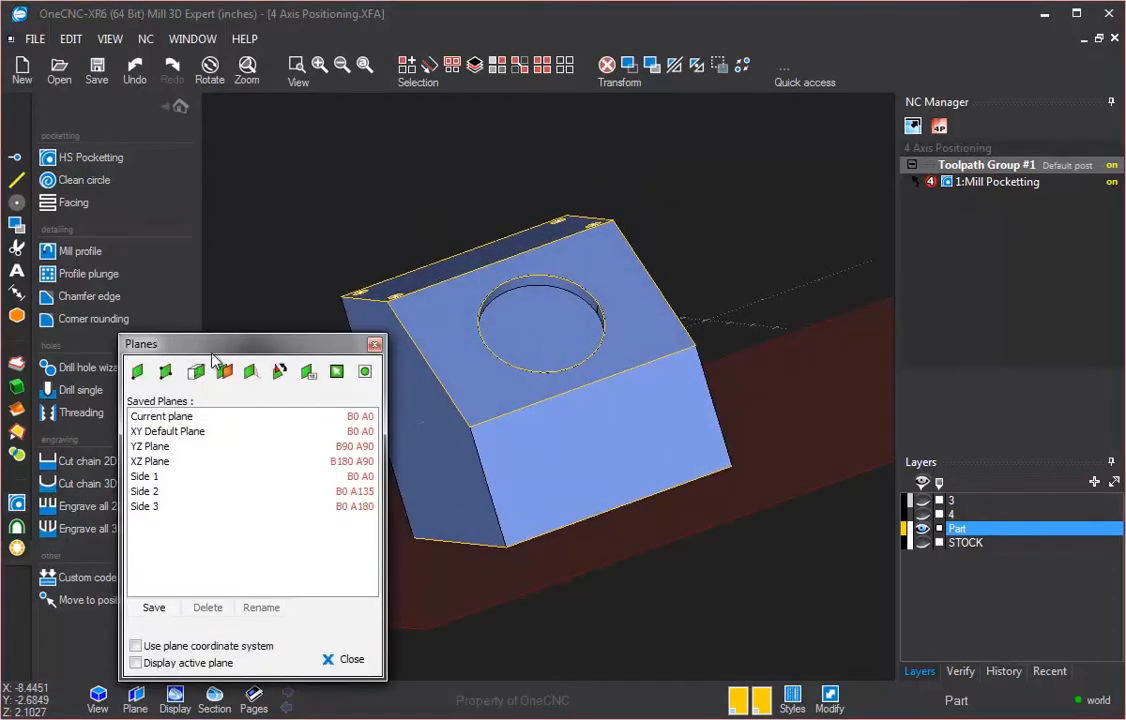
left_click_drag(225, 281, 308, 115)
left_click(233, 254)
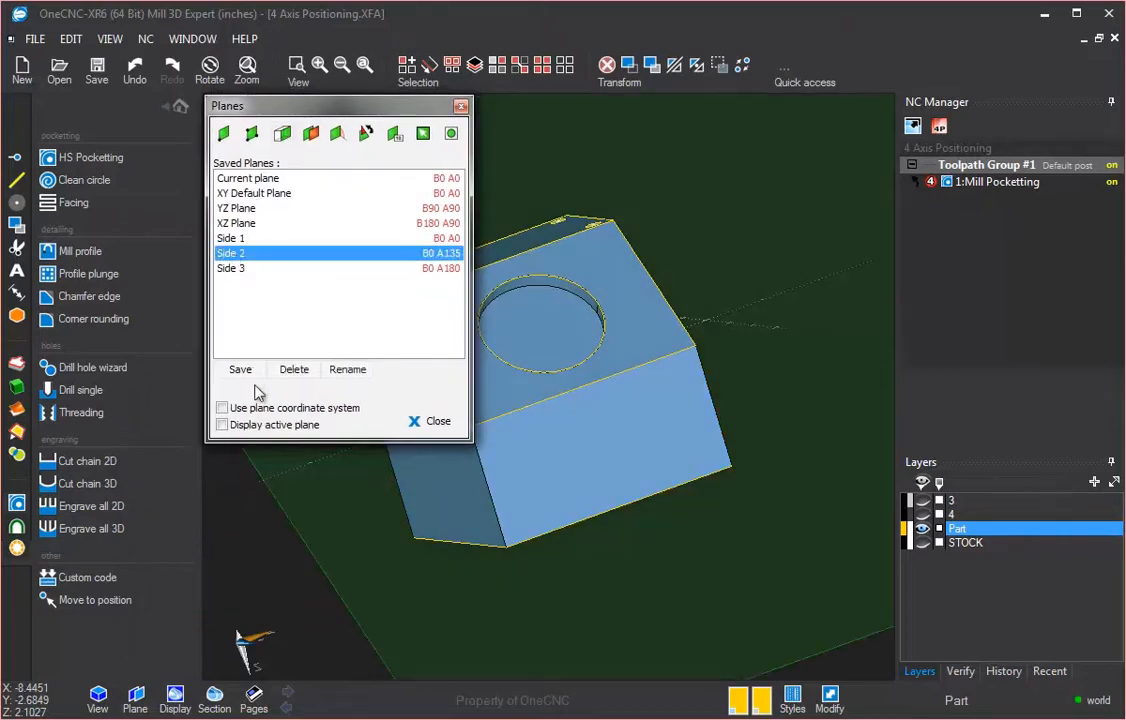
left_click(238, 268)
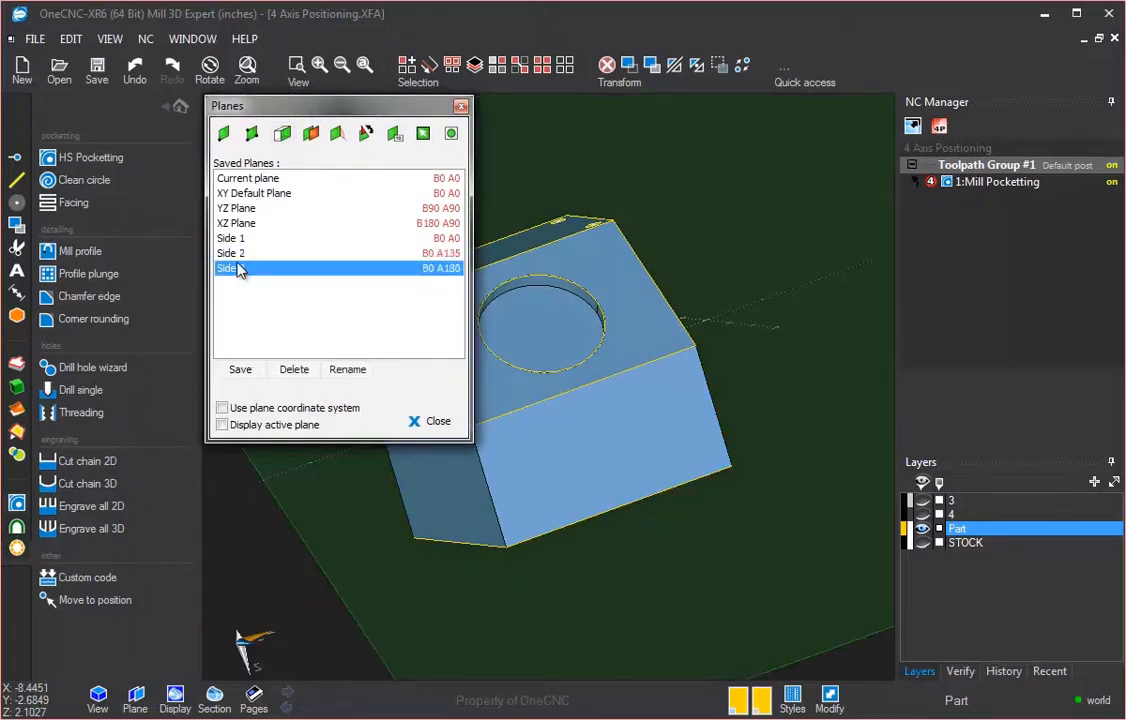
left_click(240, 255)
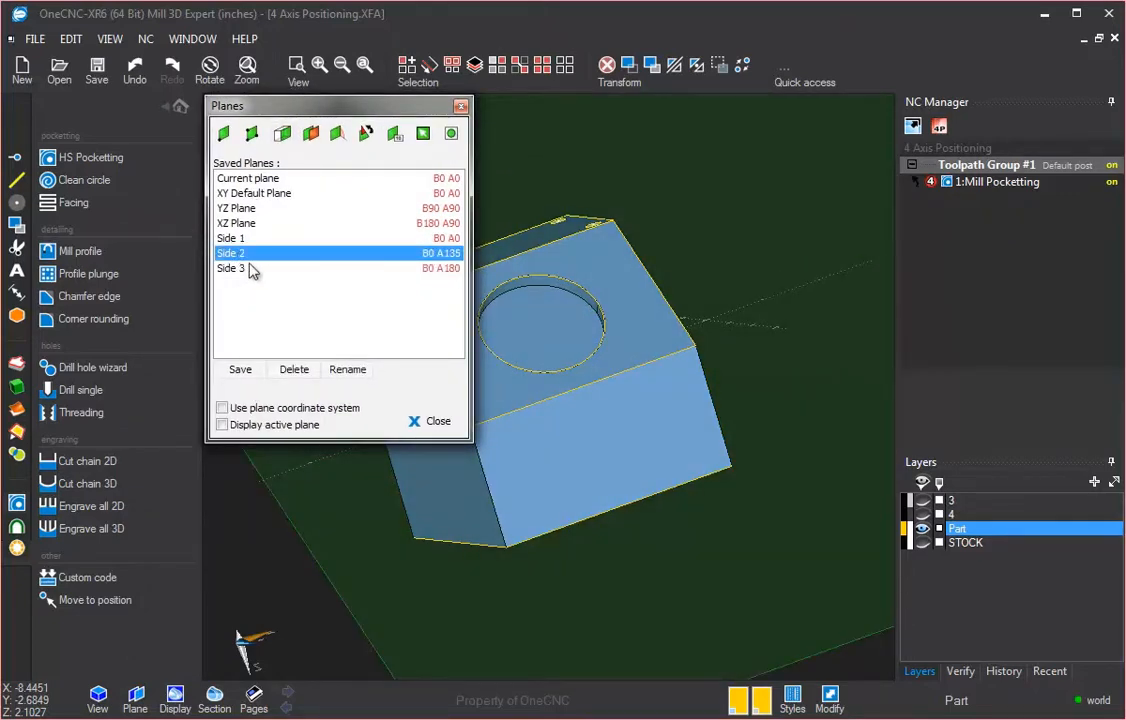
left_click(435, 420)
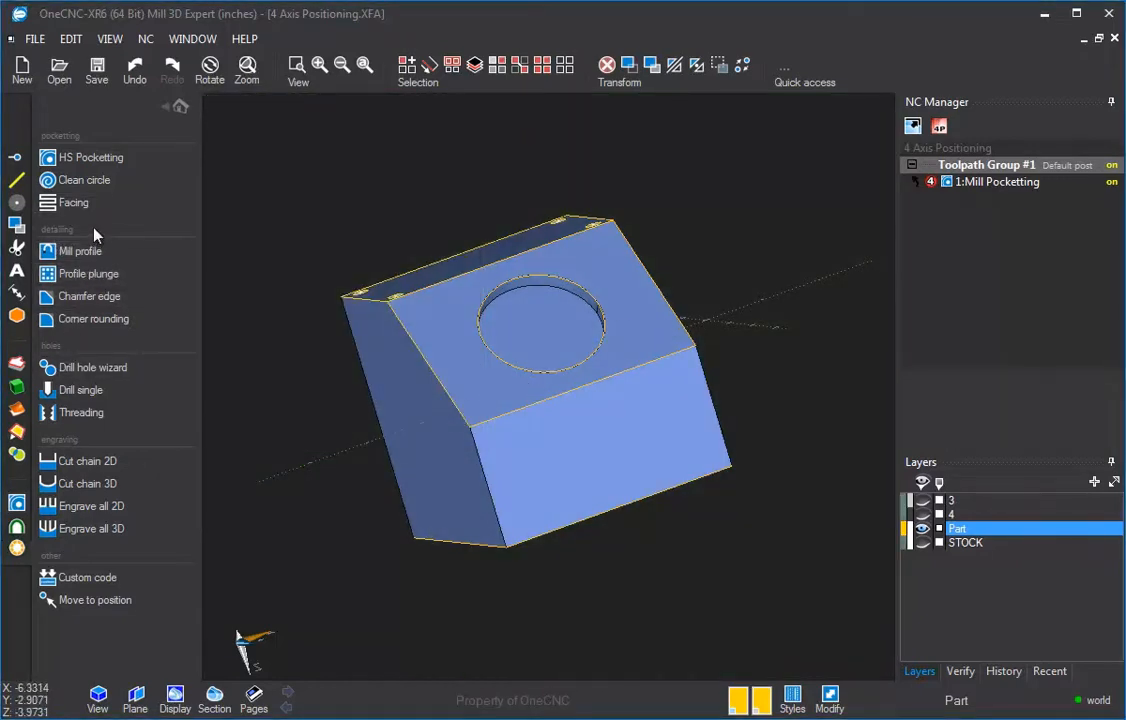
Step: Create a Clean Circle toolpath on the circular recess edge, accepting the default settings
left_click(84, 180)
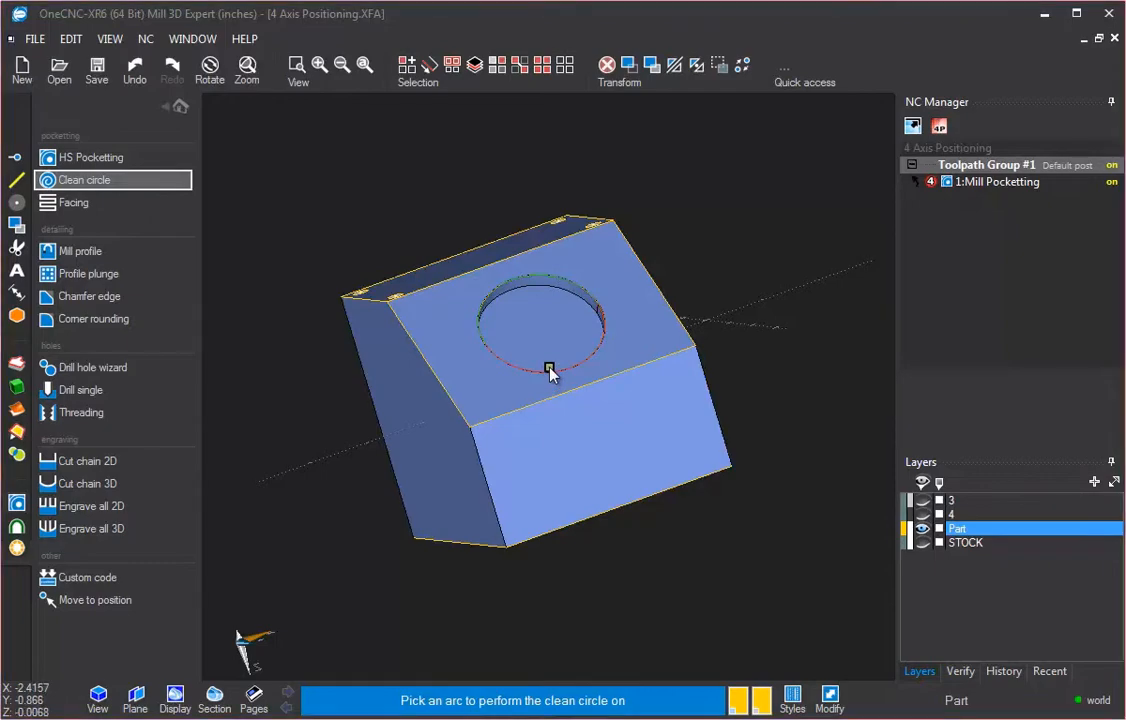
left_click(549, 370)
left_click(912, 654)
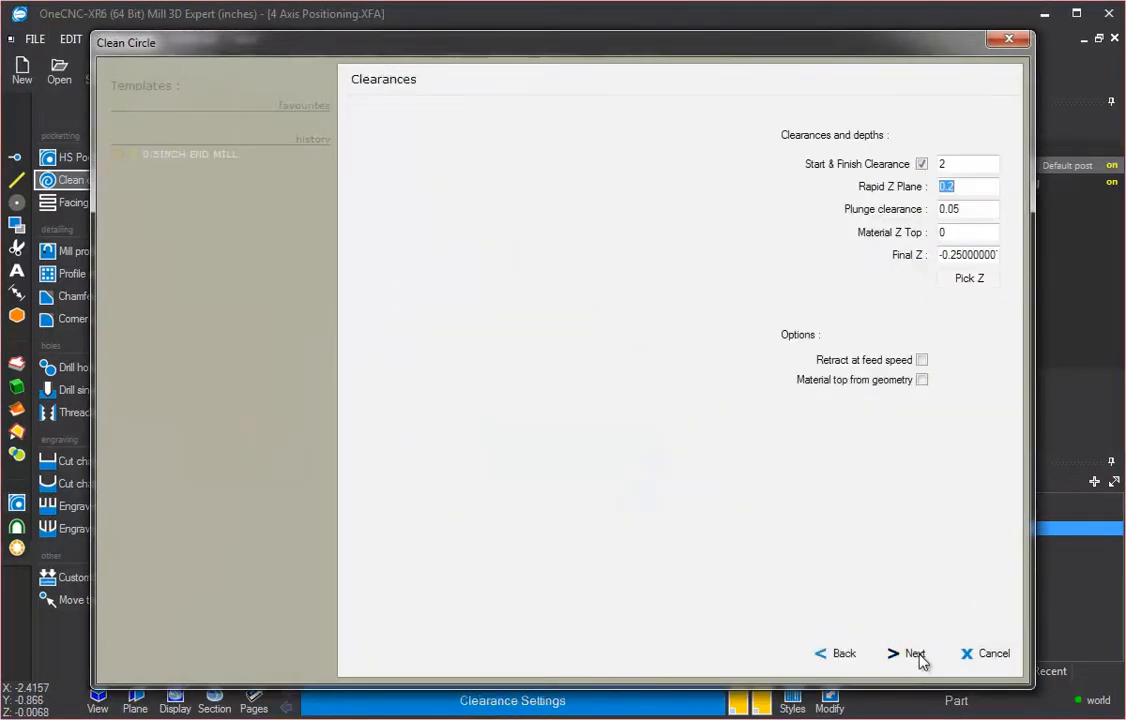
left_click(912, 654)
left_click(912, 654)
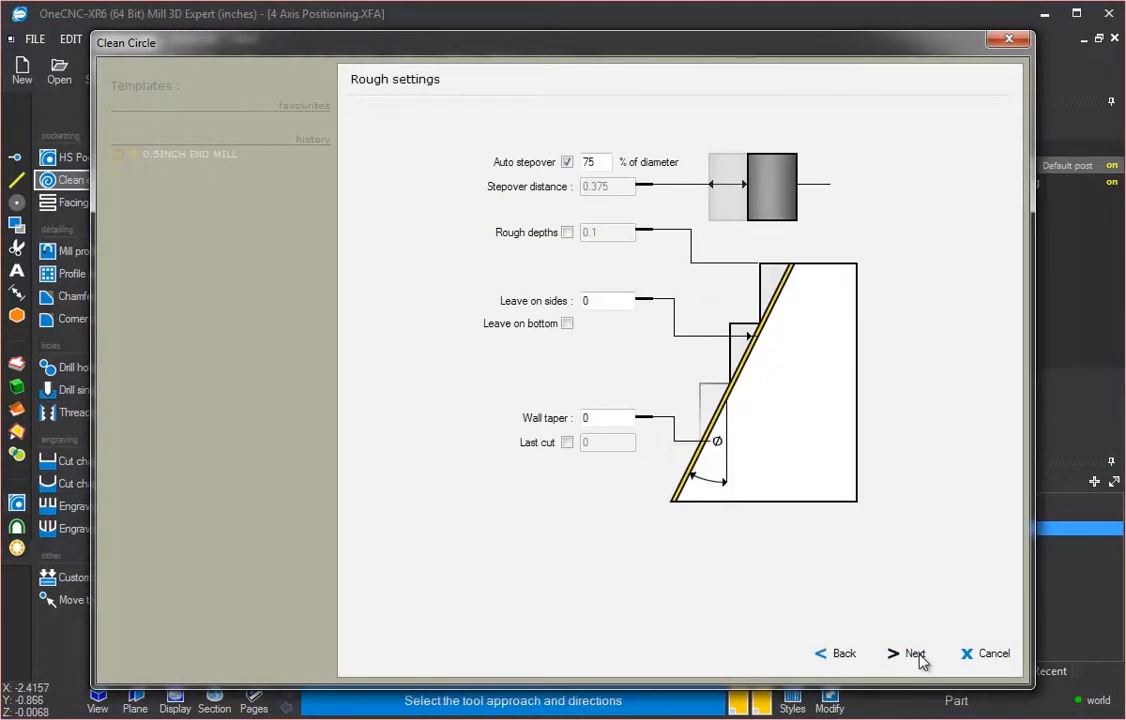
left_click(914, 655)
left_click(914, 654)
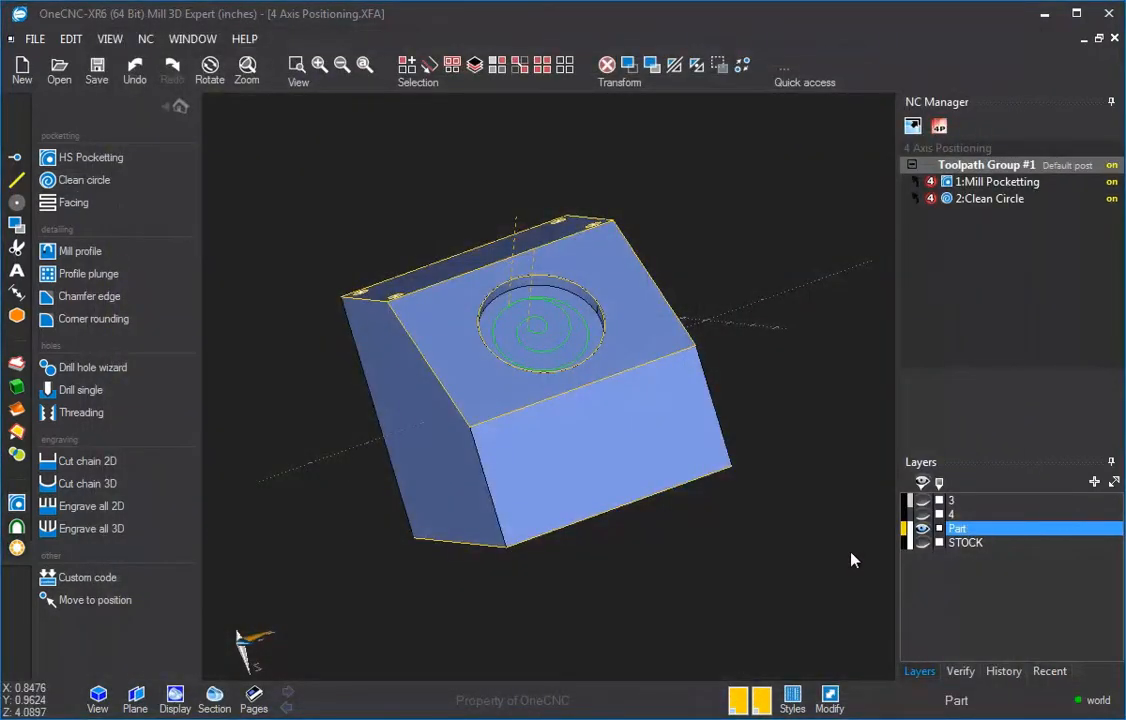
Step: Make Side 3 the active plane and close the planes dialog
middle_click_drag(598, 302, 668, 422)
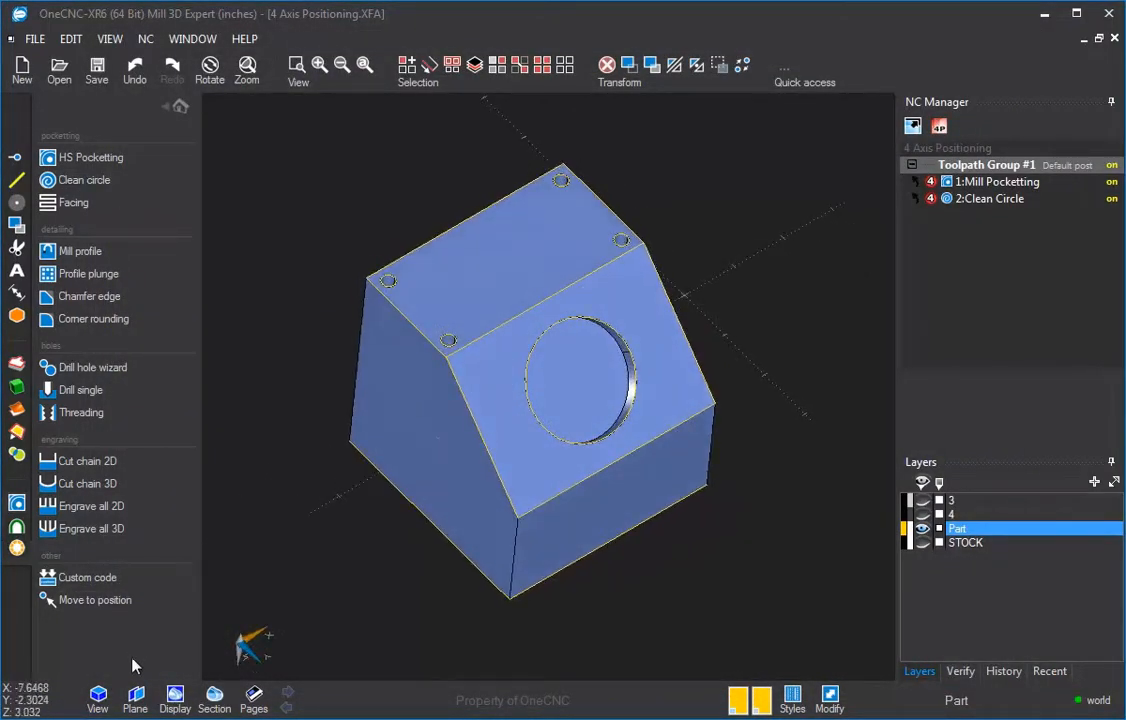
left_click(135, 699)
left_click_drag(237, 355, 324, 112)
left_click(236, 262)
left_click(429, 416)
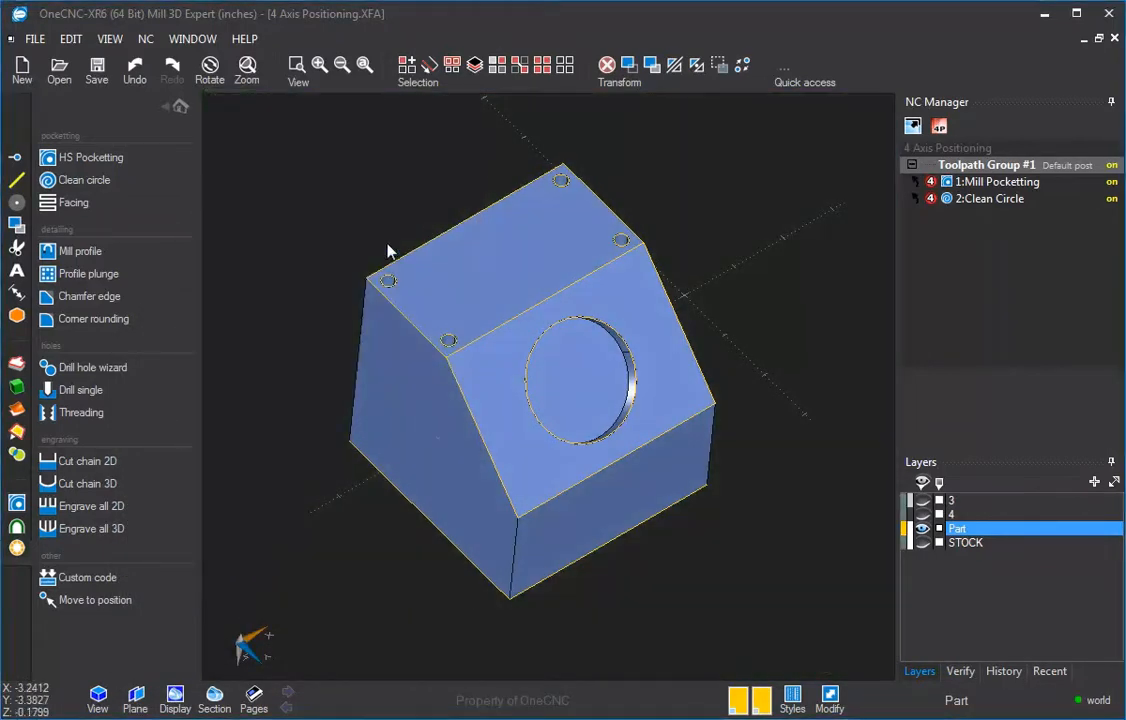
Step: Create a Drill single cycle at the arc centre of a top-face hole, accepting the default tool, clearances and cycle
left_click(75, 390)
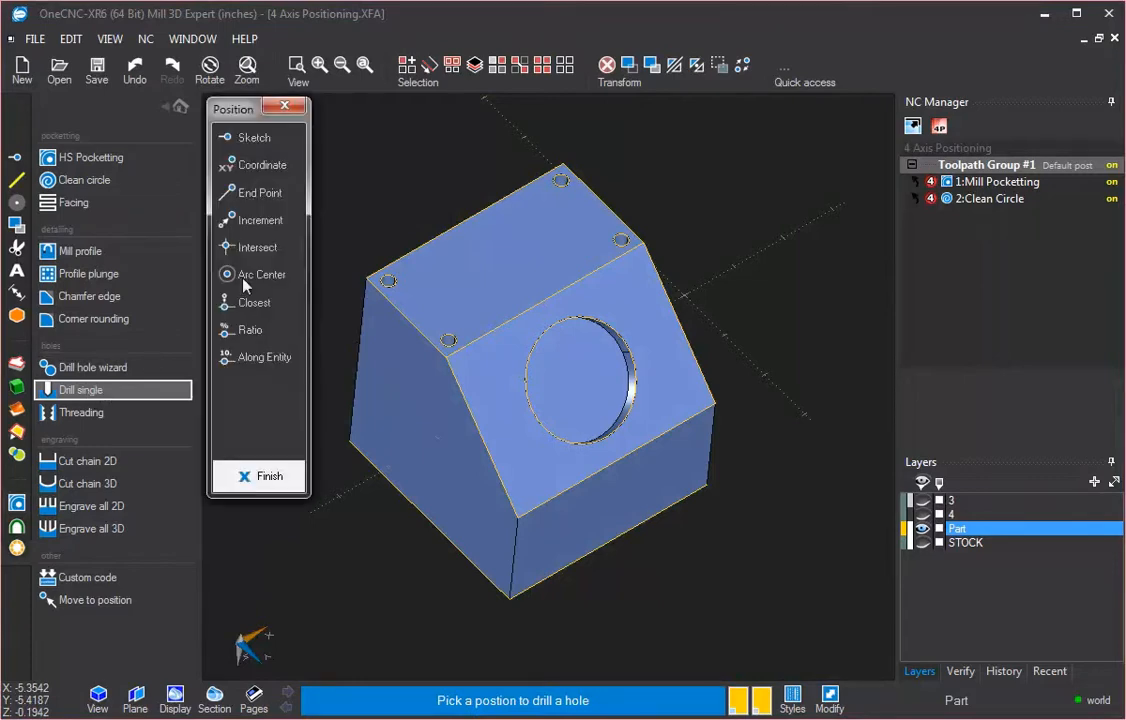
left_click(258, 273)
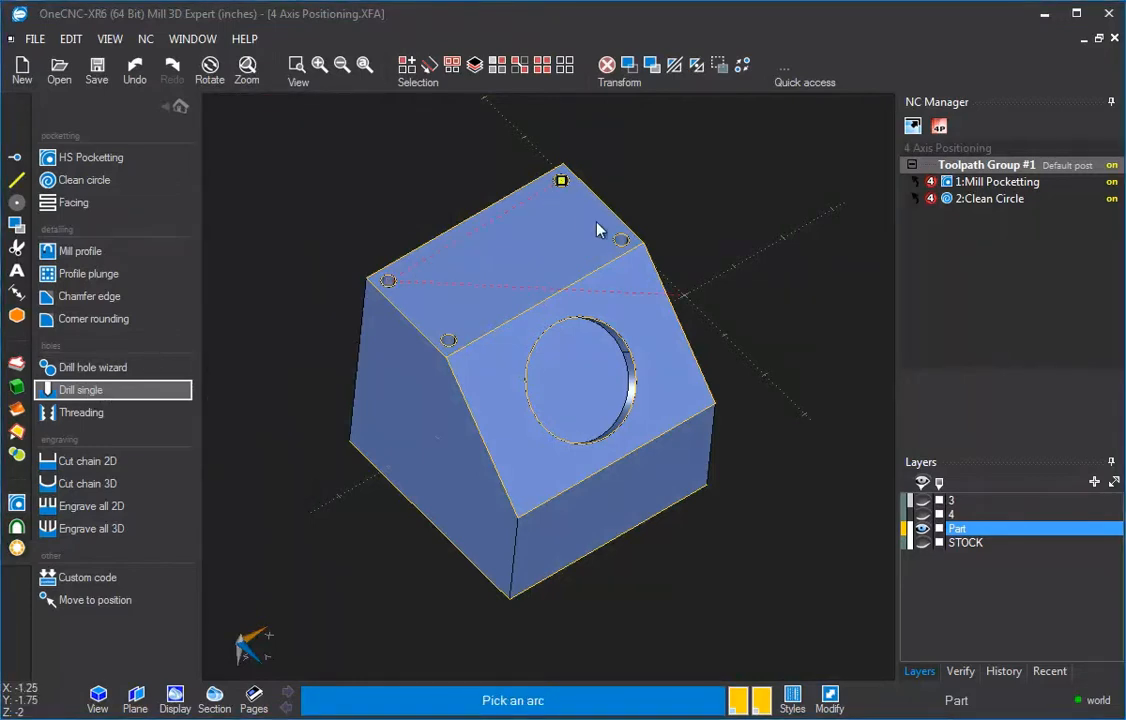
left_click(447, 340)
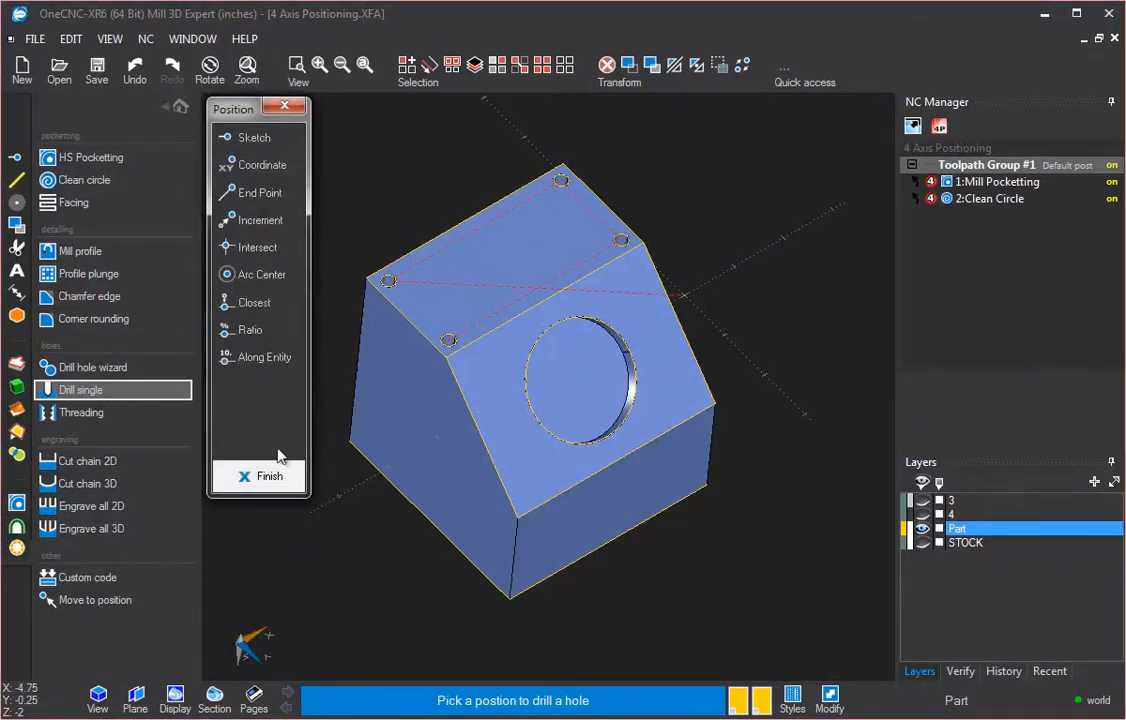
left_click(265, 478)
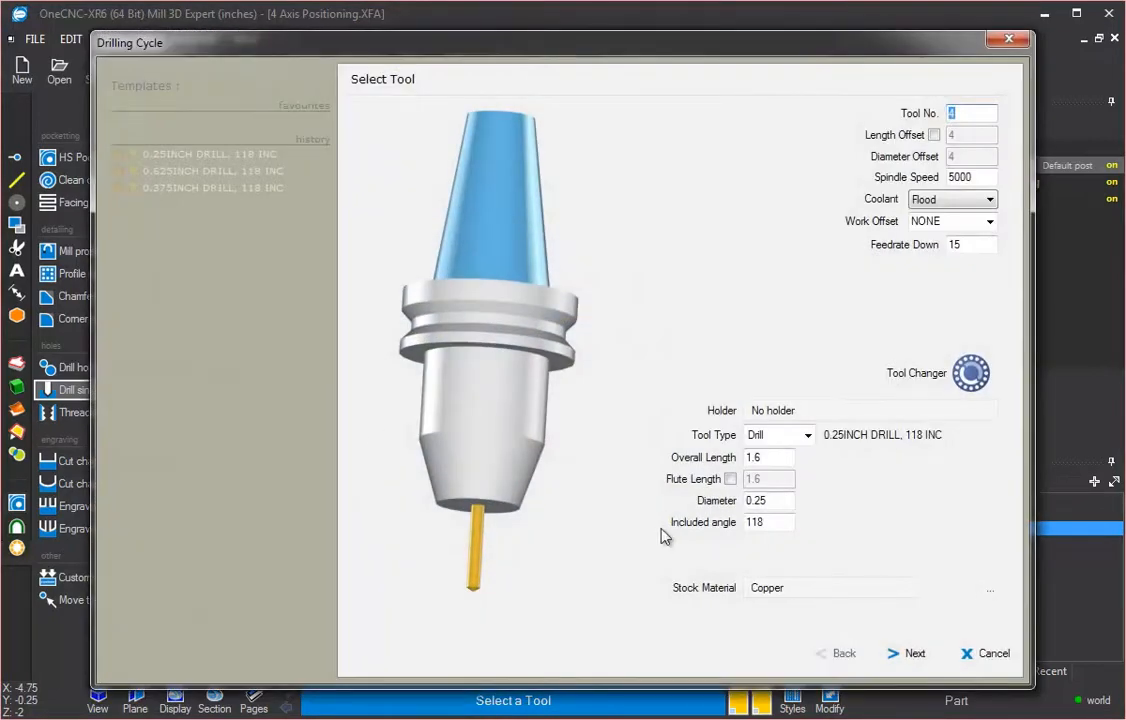
left_click(912, 656)
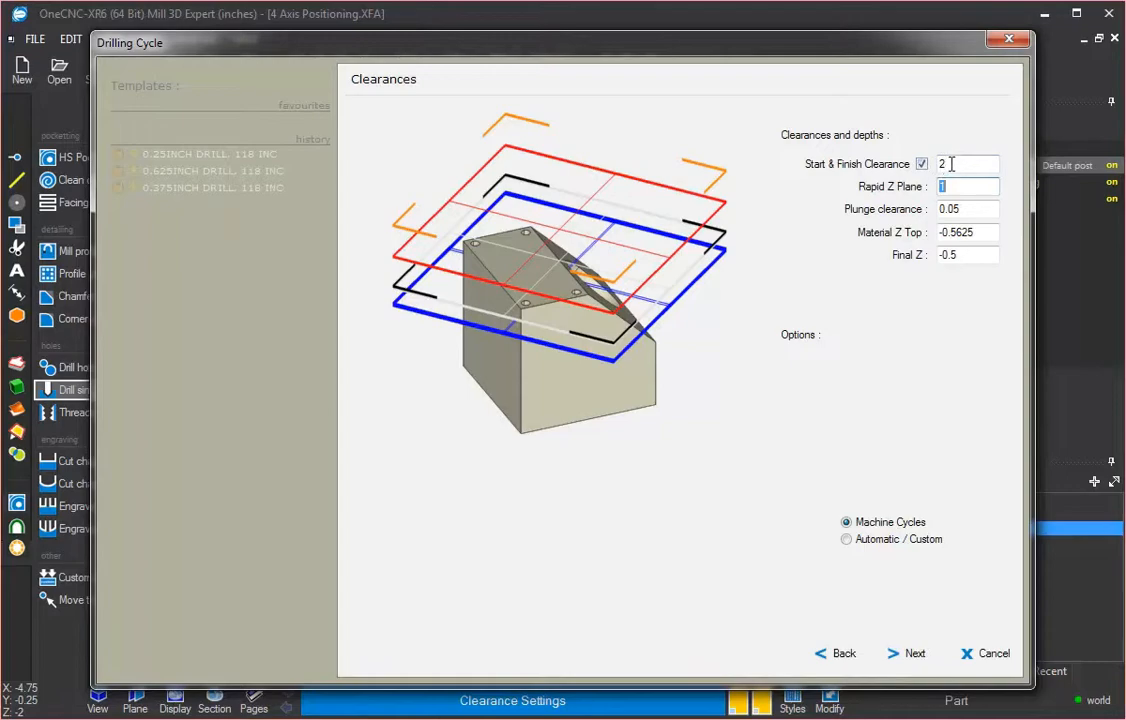
left_click(913, 654)
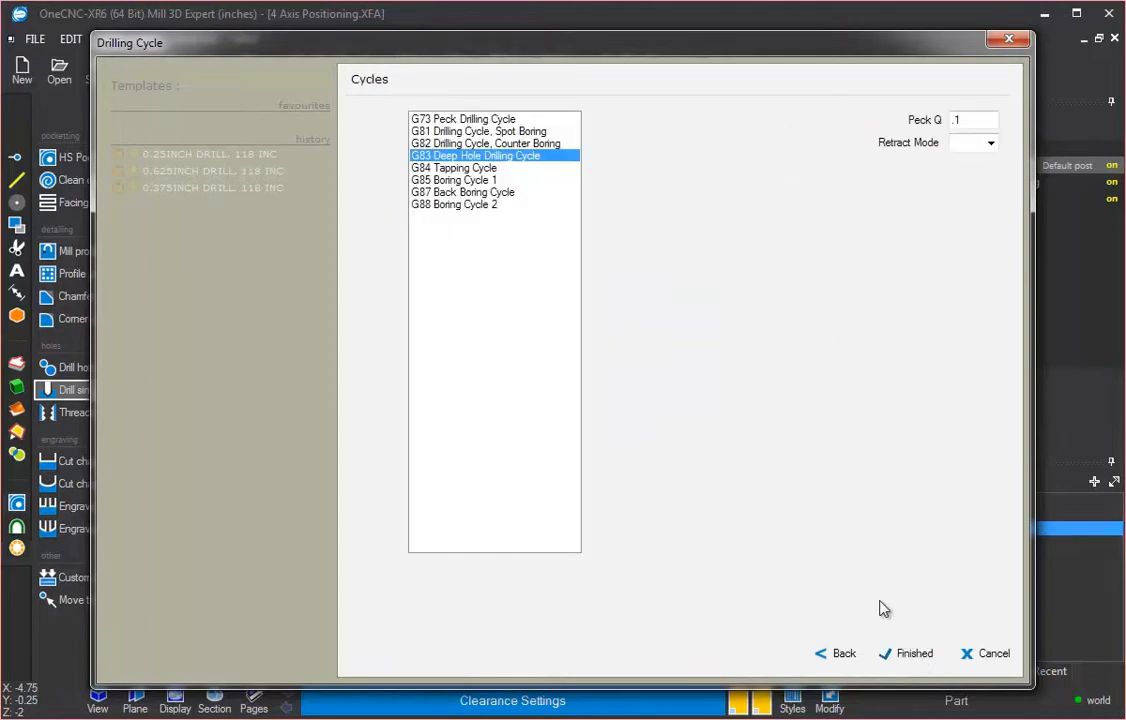
left_click(913, 654)
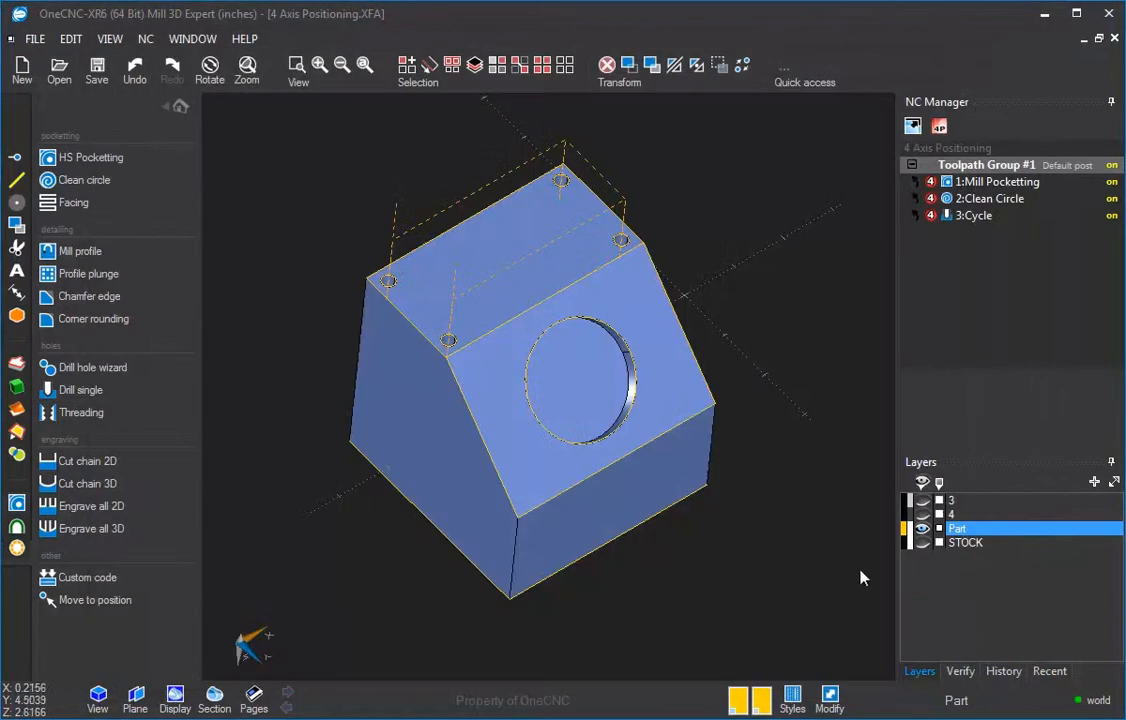
Step: Open the planes dialog to review the saved side planes, then close it
scroll(614, 300, "down", 2)
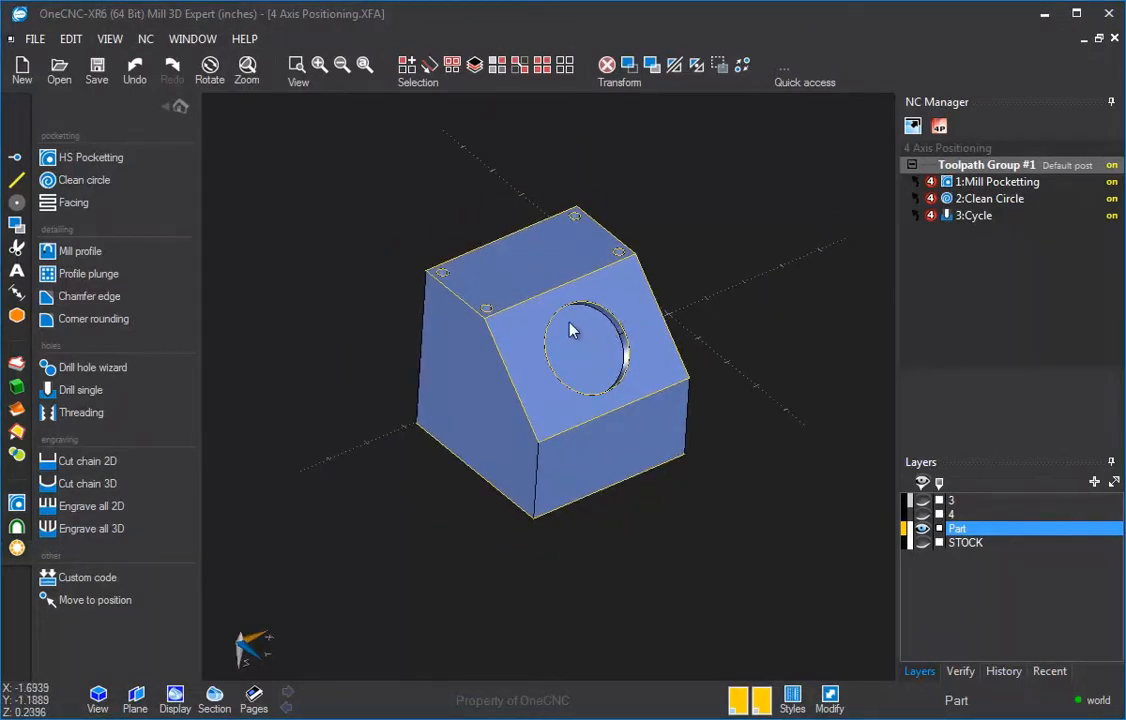
middle_click_drag(572, 333, 521, 360)
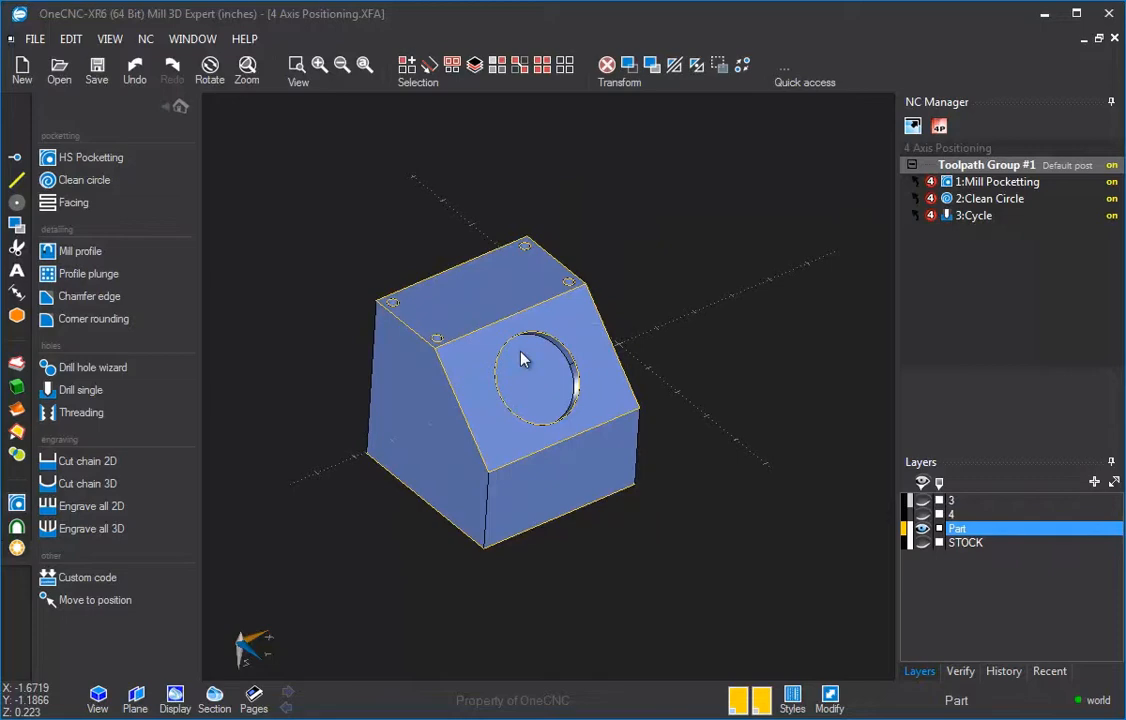
middle_click_drag(449, 435, 475, 448)
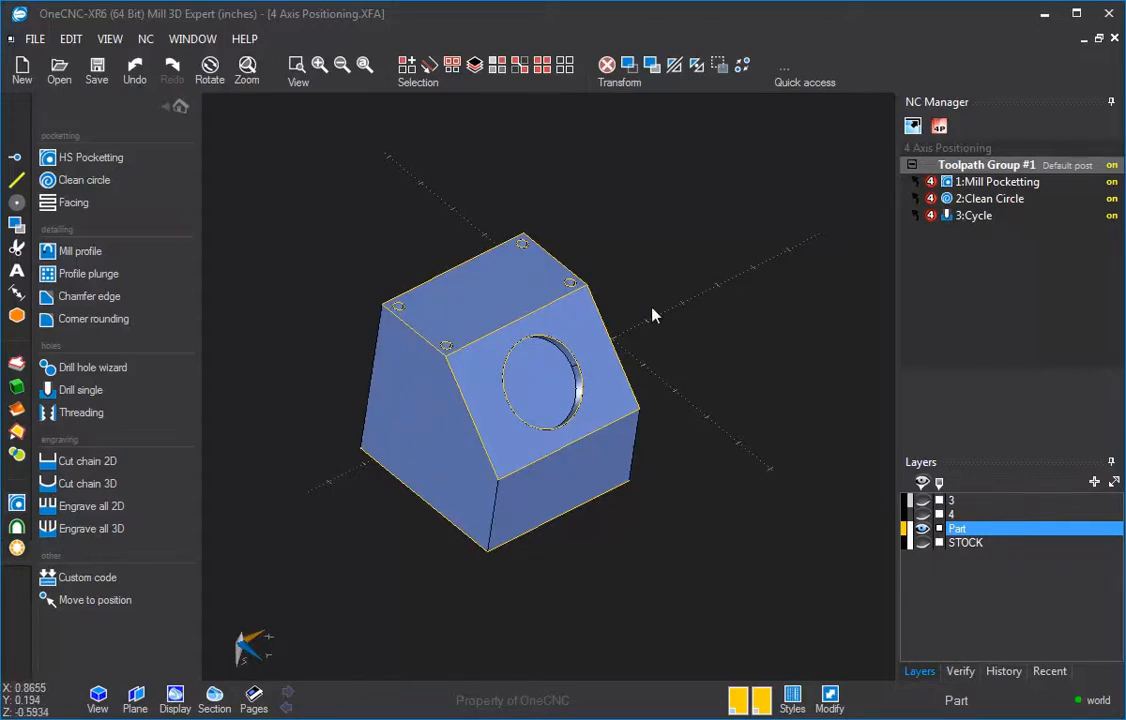
left_click(135, 697)
left_click_drag(222, 346, 312, 102)
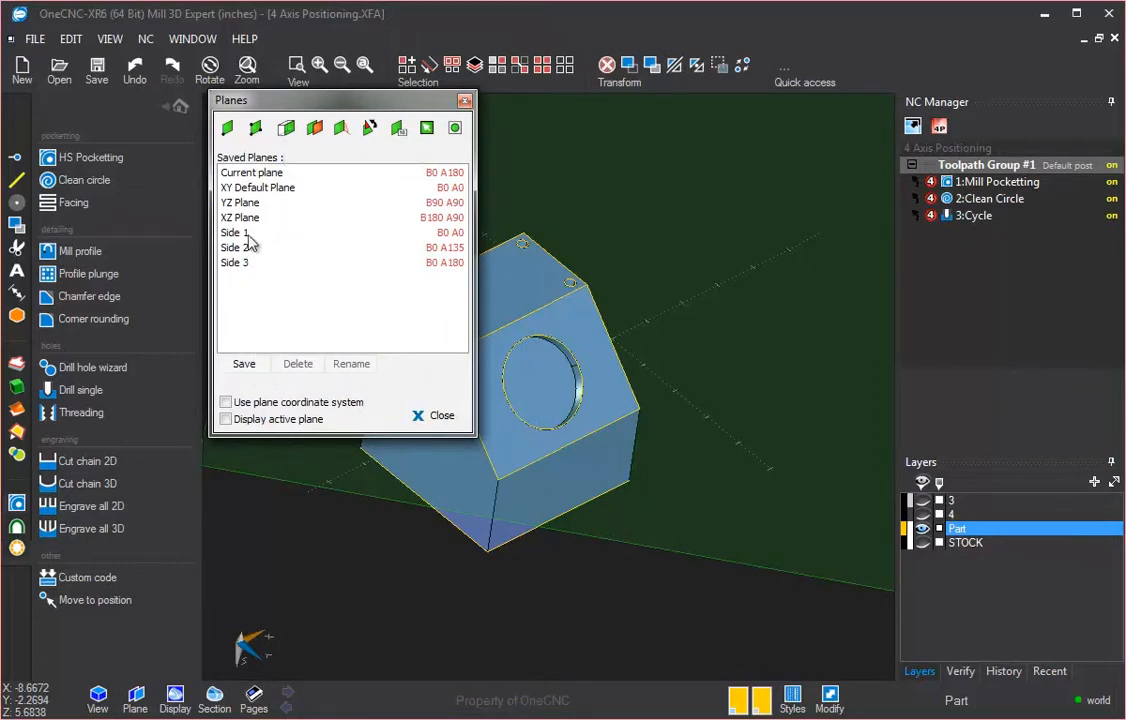
left_click(437, 414)
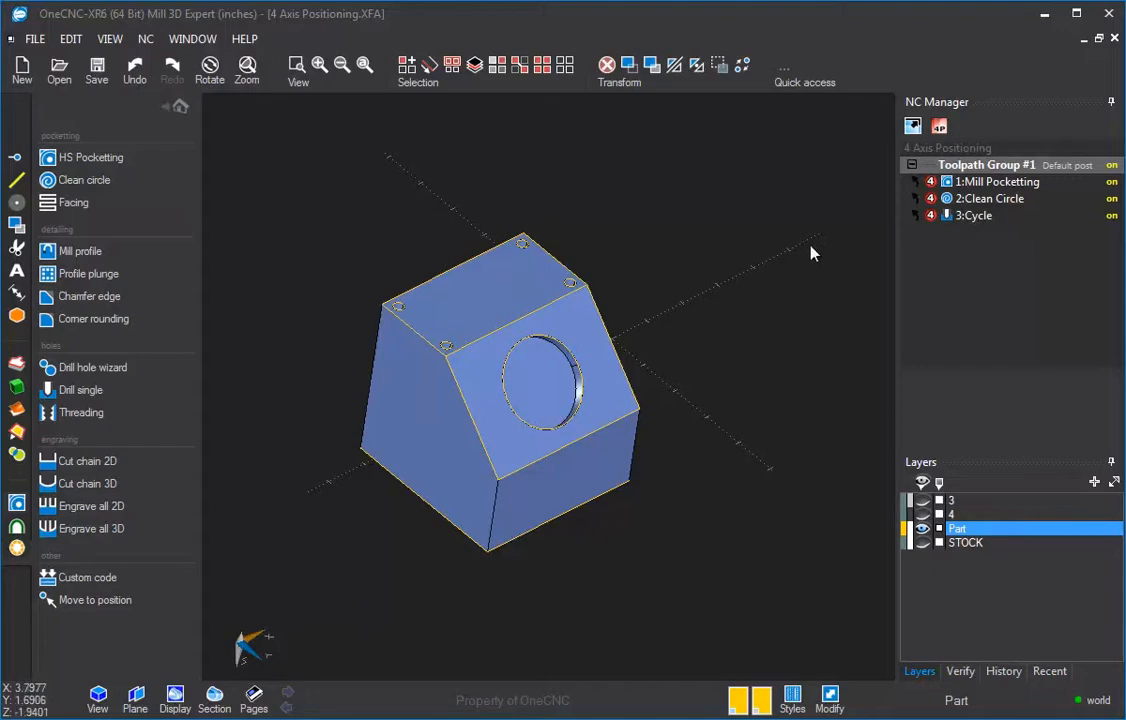
Step: Review the multiaxis machining type options, cancel, and return to the main function panel
left_click(939, 127)
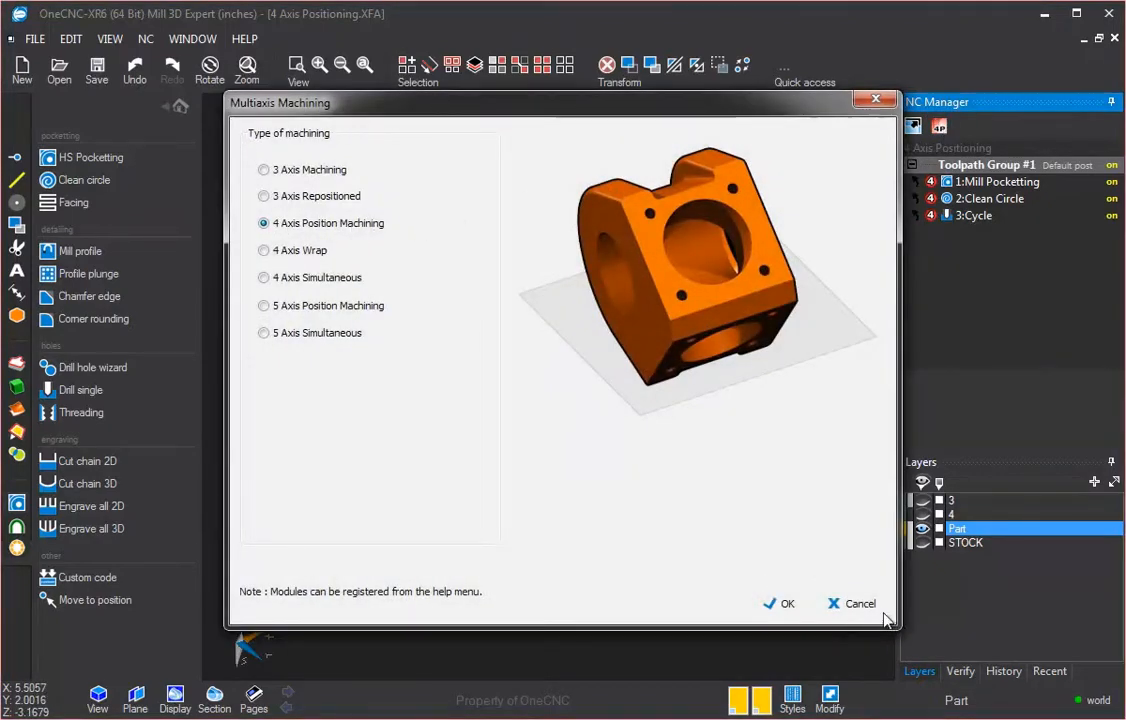
left_click(878, 601)
scroll(687, 389, "down", 2)
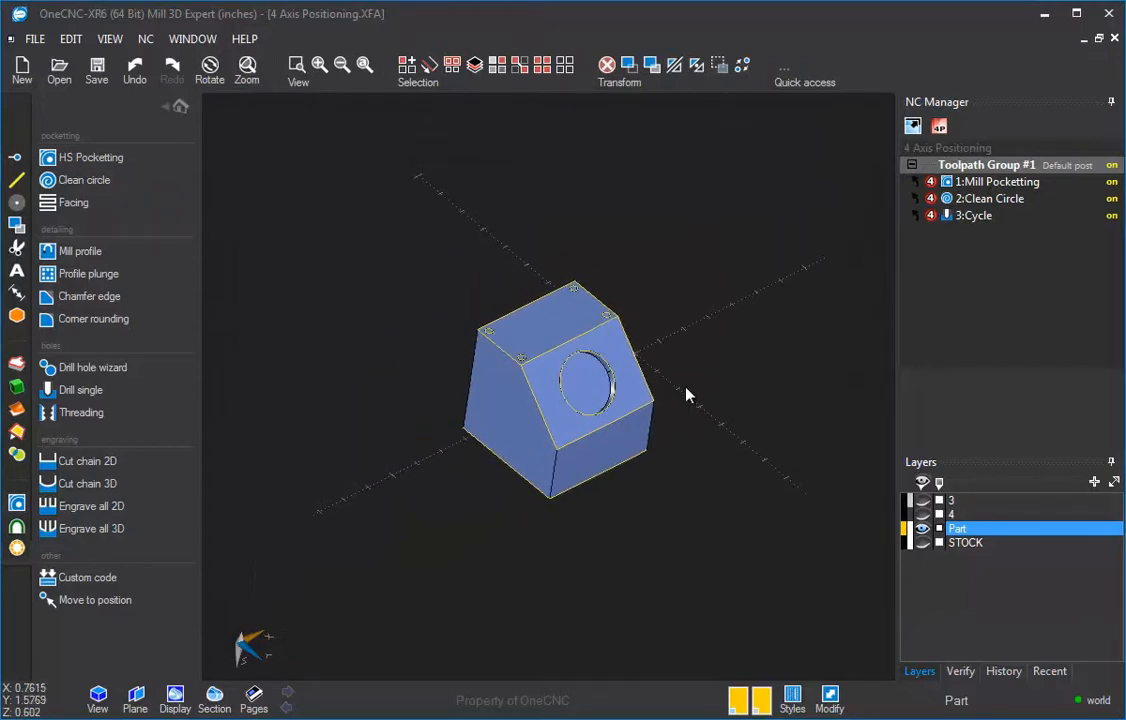
middle_click_drag(686, 391, 545, 374)
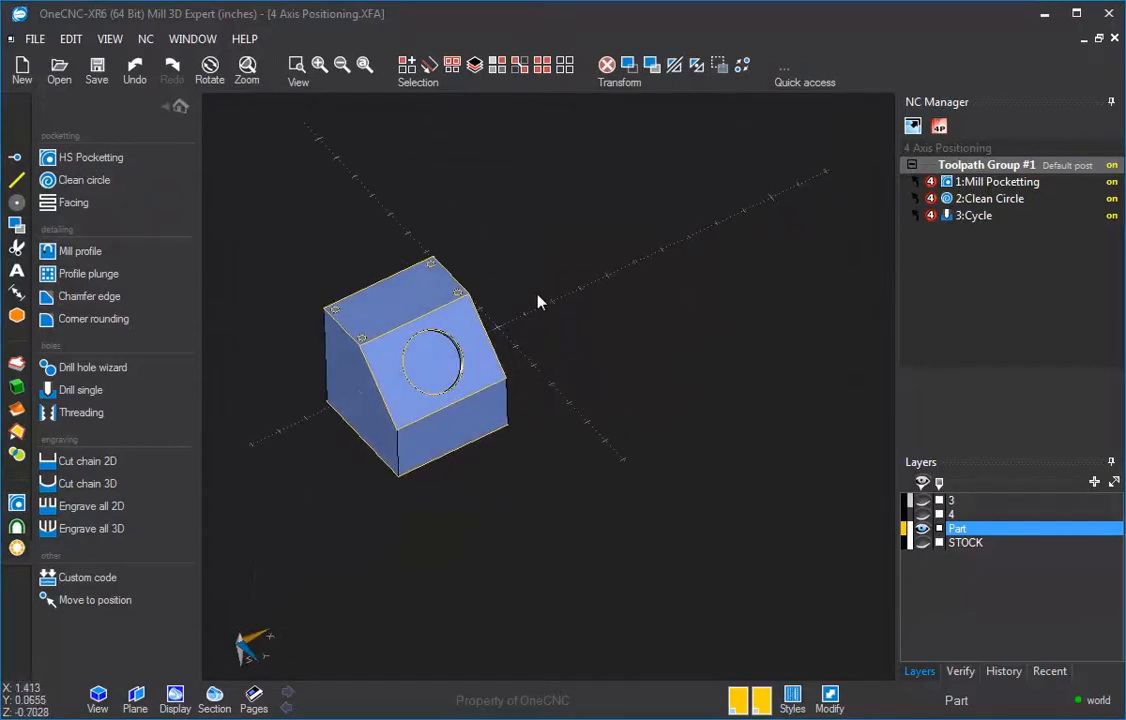
left_click(178, 106)
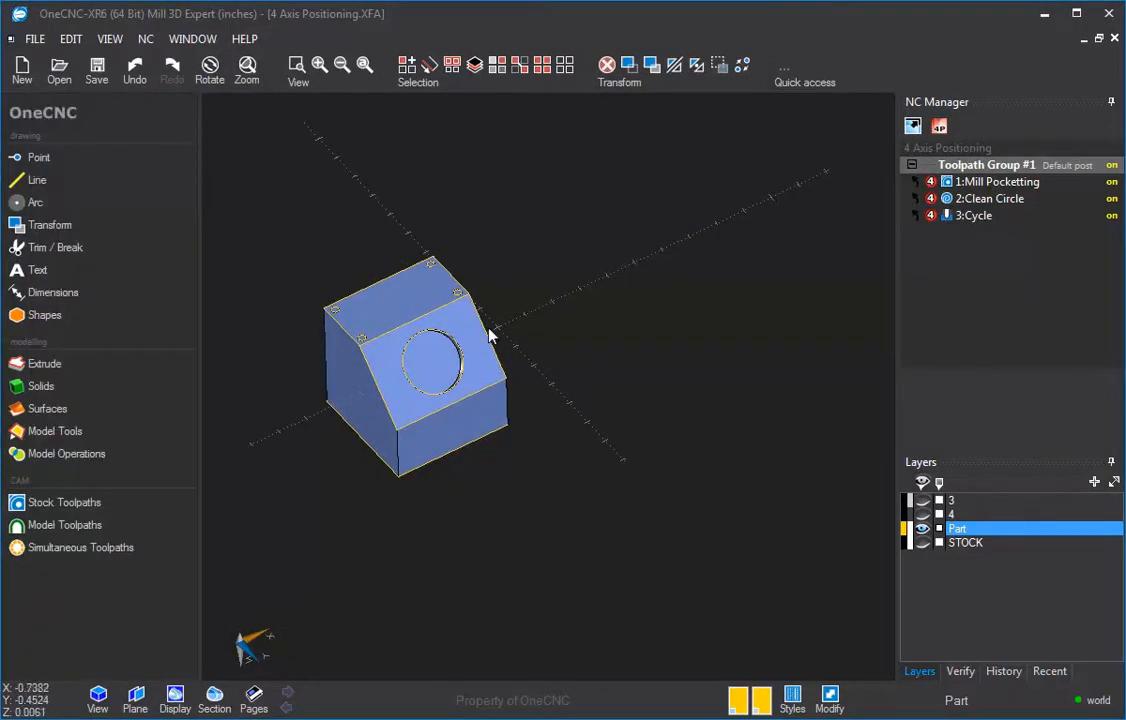
Step: Show layers 3 and 4 to display the rotary table and chuck around the part
left_click(922, 514)
left_click(922, 500)
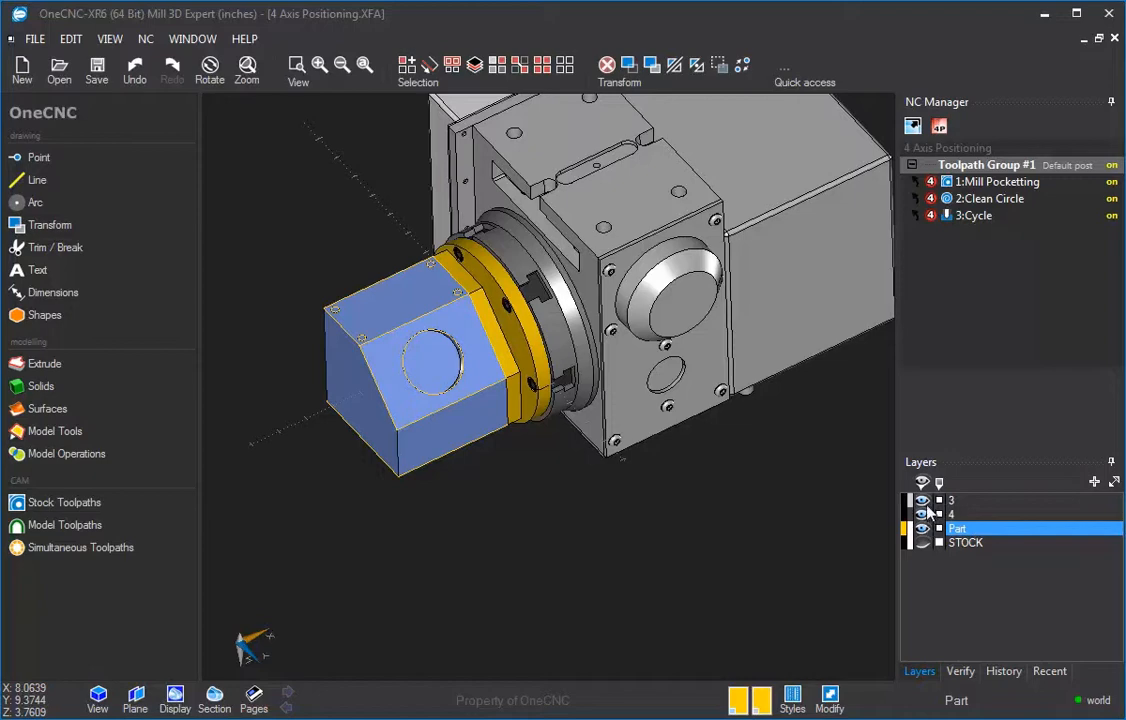
left_click(922, 514)
left_click(922, 500)
left_click(922, 514)
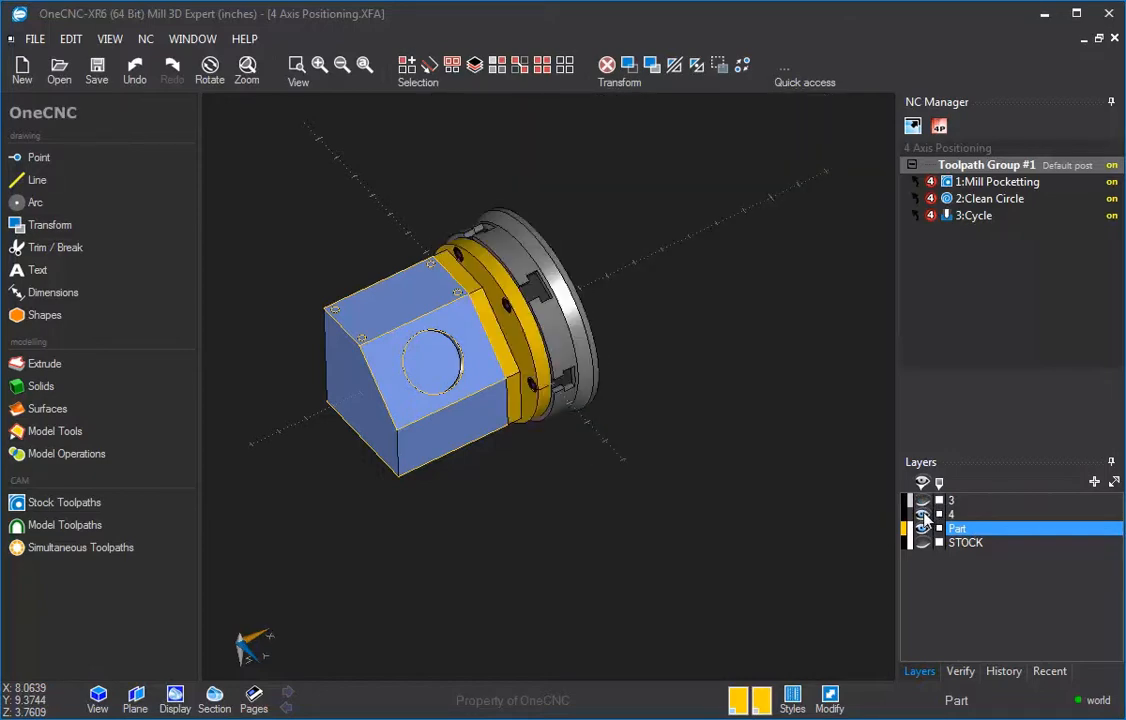
left_click(922, 514)
left_click(922, 514)
left_click(922, 514)
left_click(922, 514)
left_click(922, 514)
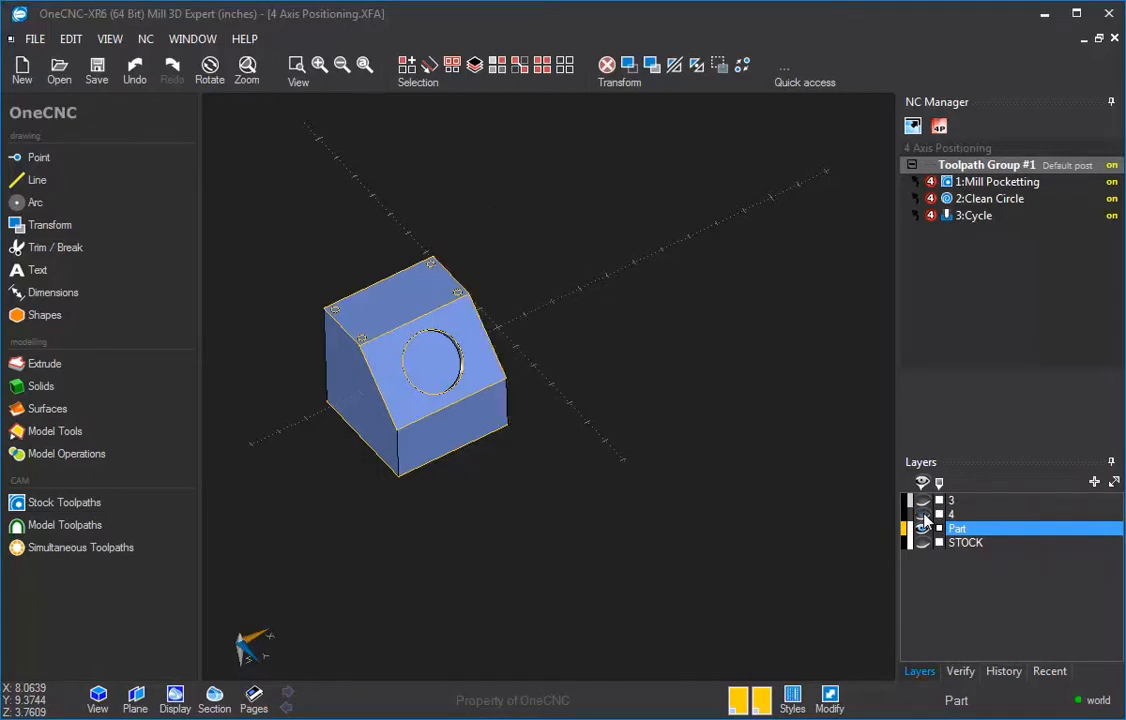
left_click(922, 514)
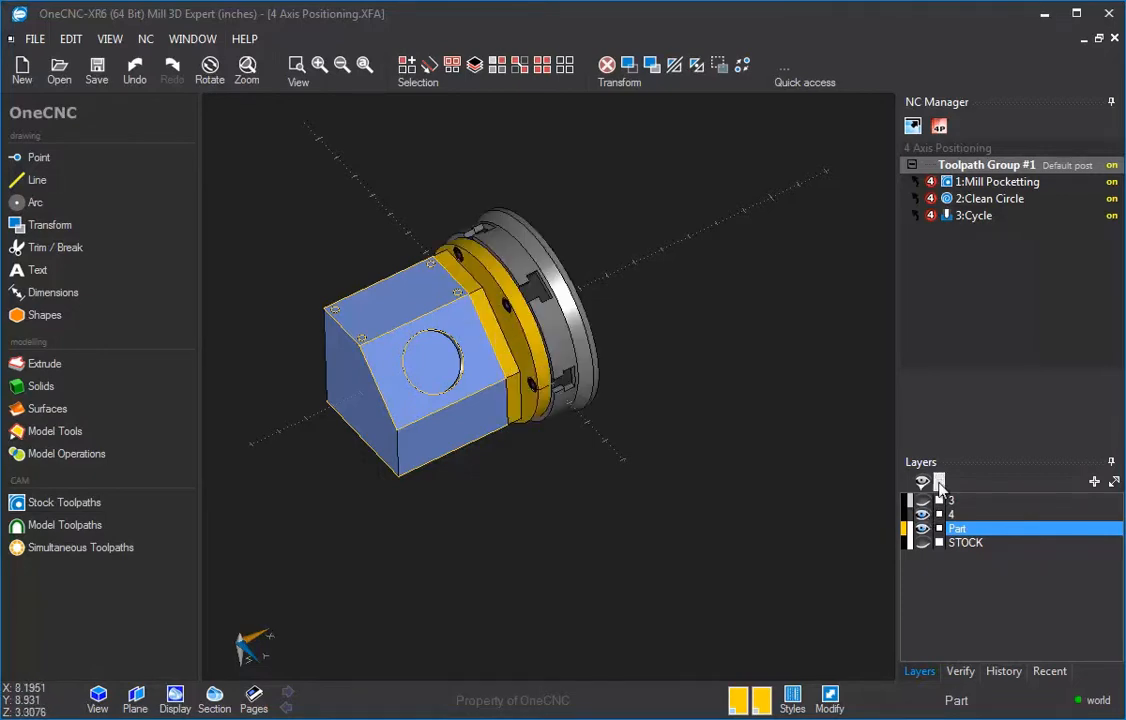
left_click(922, 514)
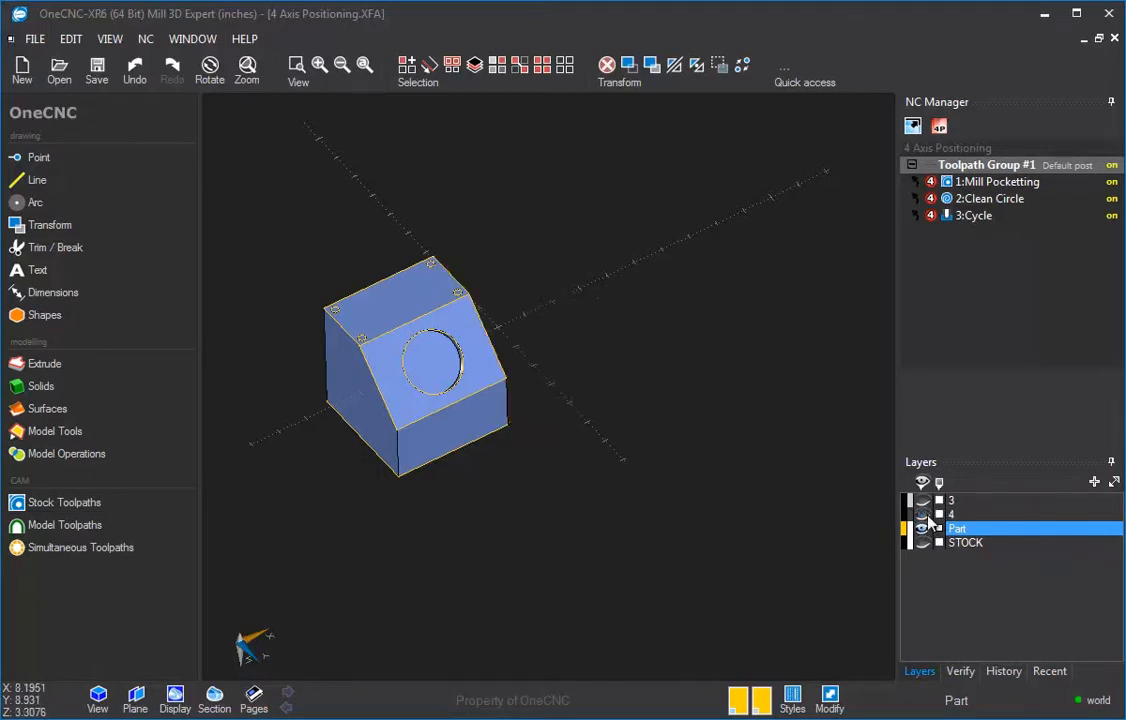
left_click(922, 514)
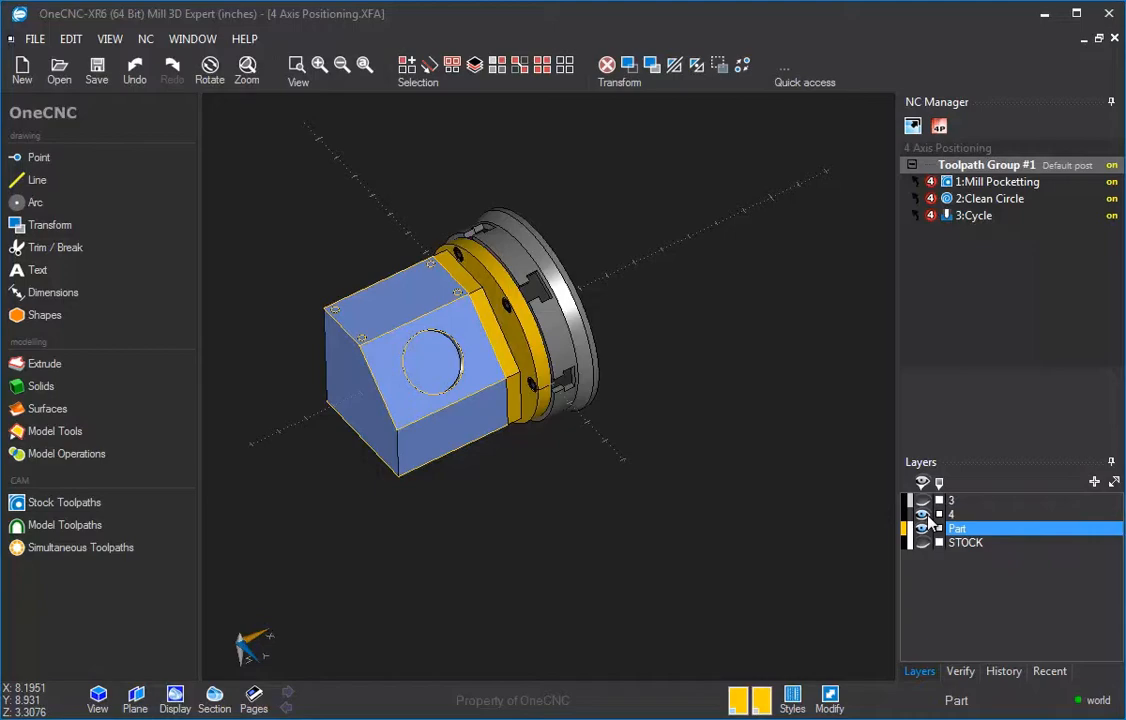
left_click(922, 501)
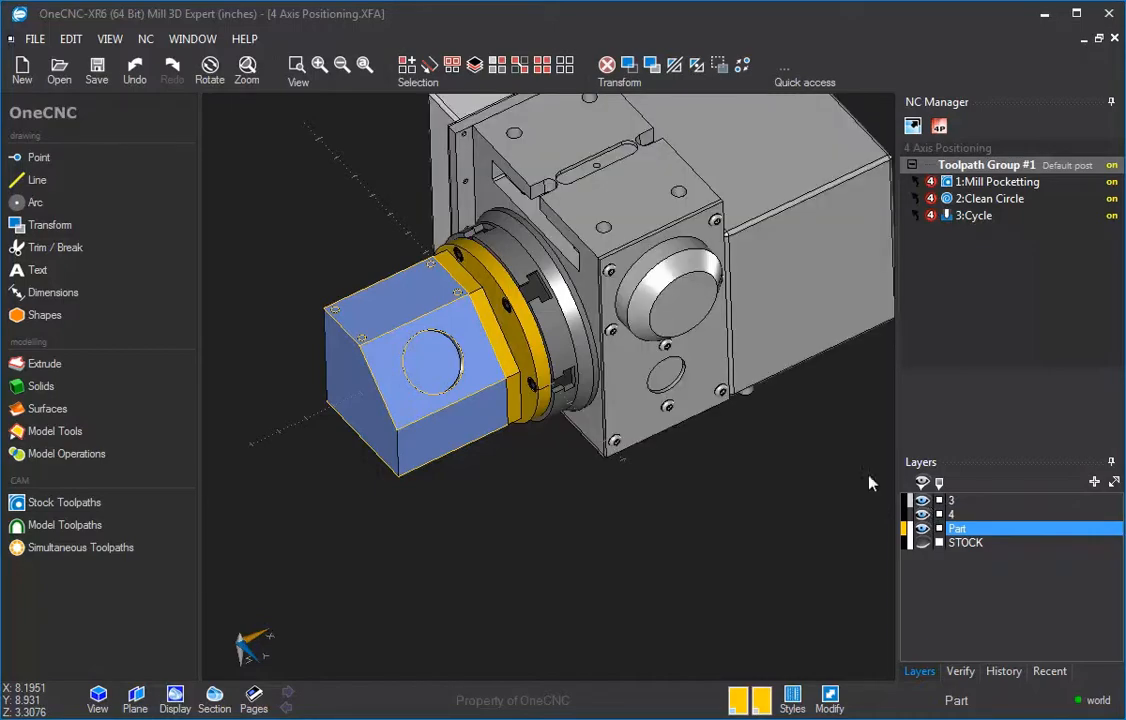
middle_click_drag(778, 435, 725, 298)
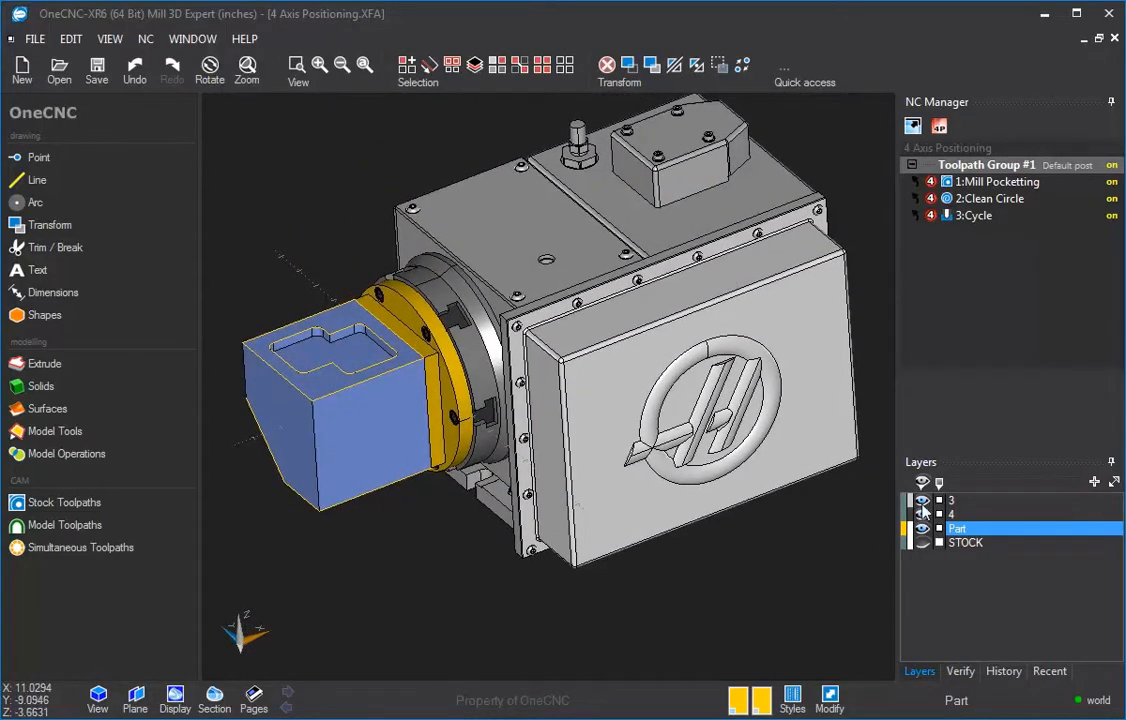
left_click(922, 514)
left_click(922, 514)
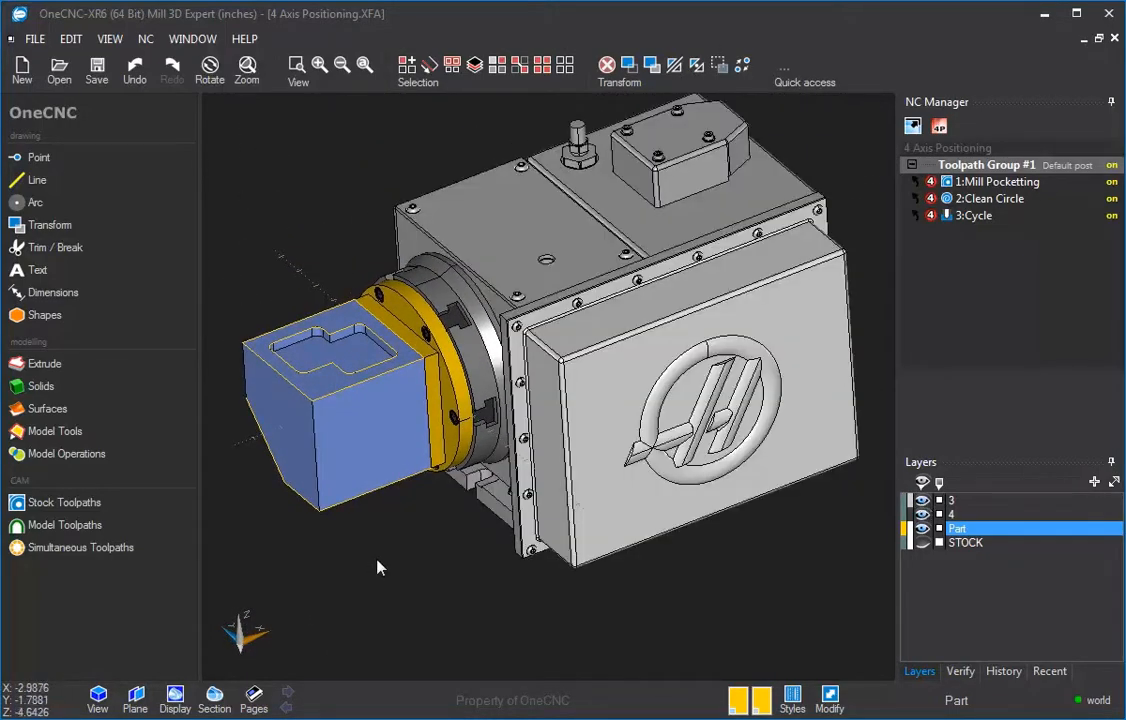
Step: Run a live preview of the toolpath group, zooming and orbiting while toggling axis simulation and restarting playback
right_click(975, 165)
left_click(997, 287)
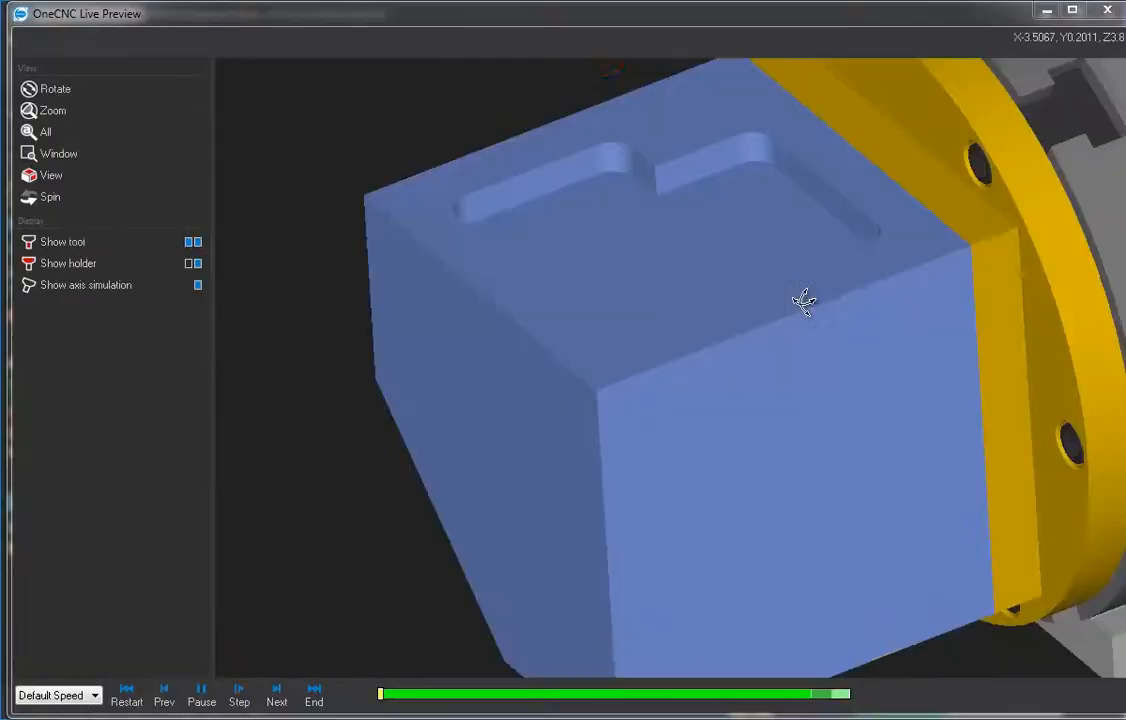
left_click(75, 110)
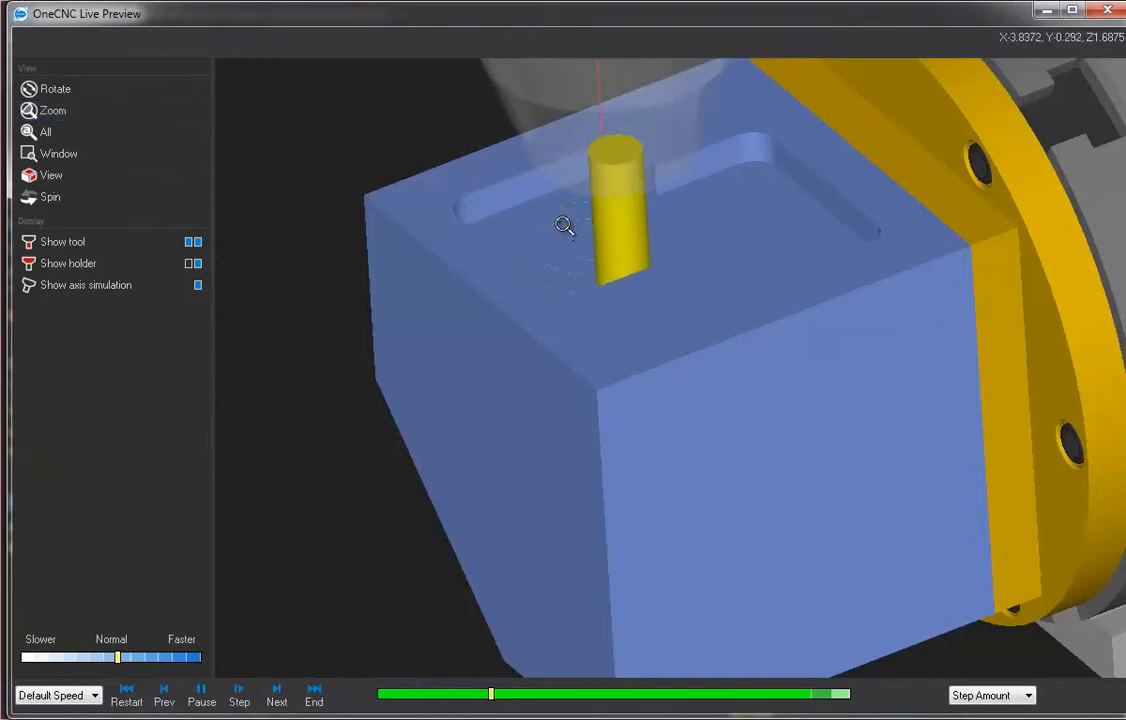
left_click_drag(565, 226, 616, 407)
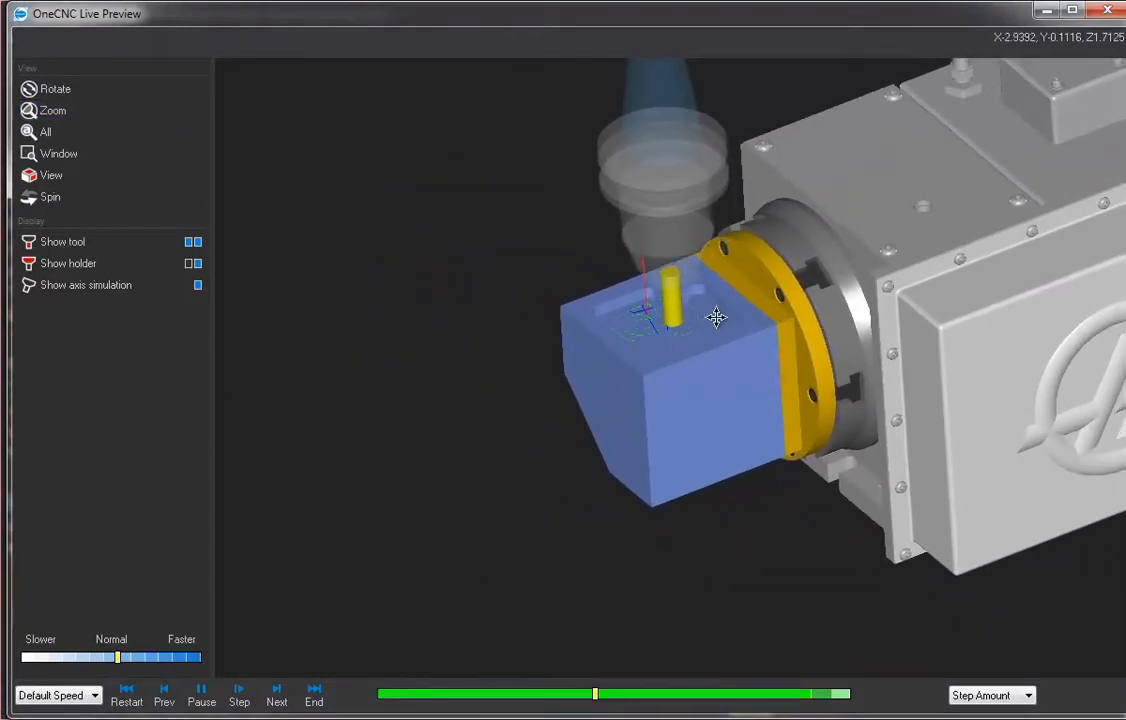
middle_click_drag(778, 303, 584, 319)
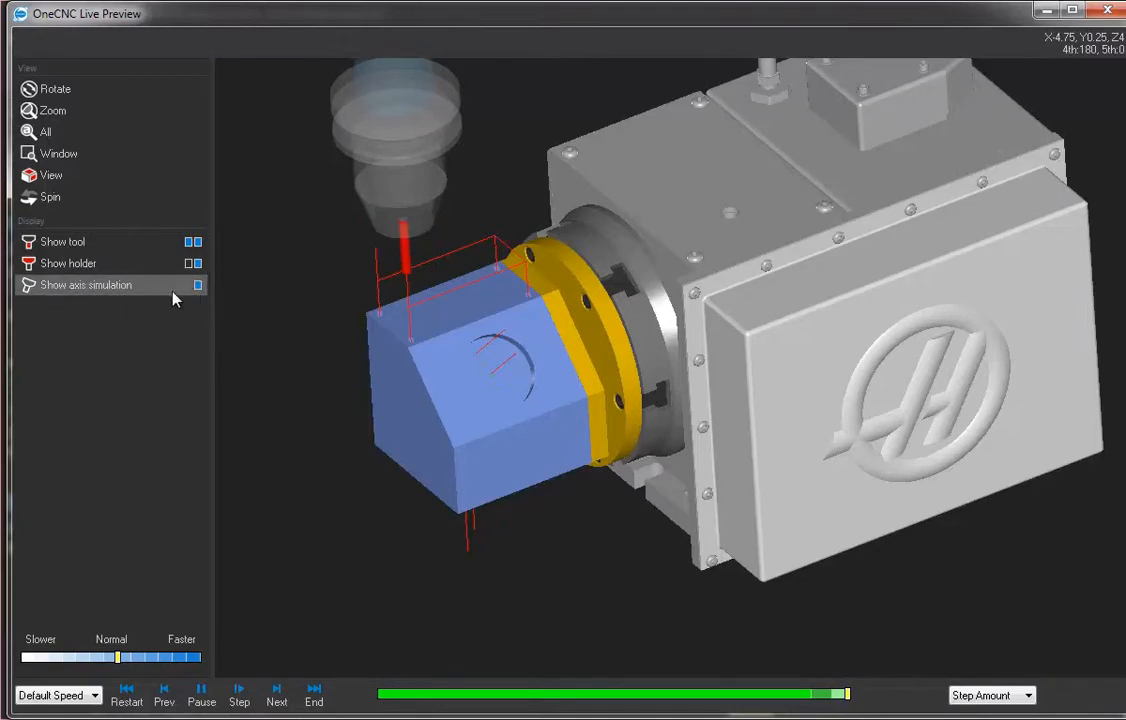
left_click(198, 287)
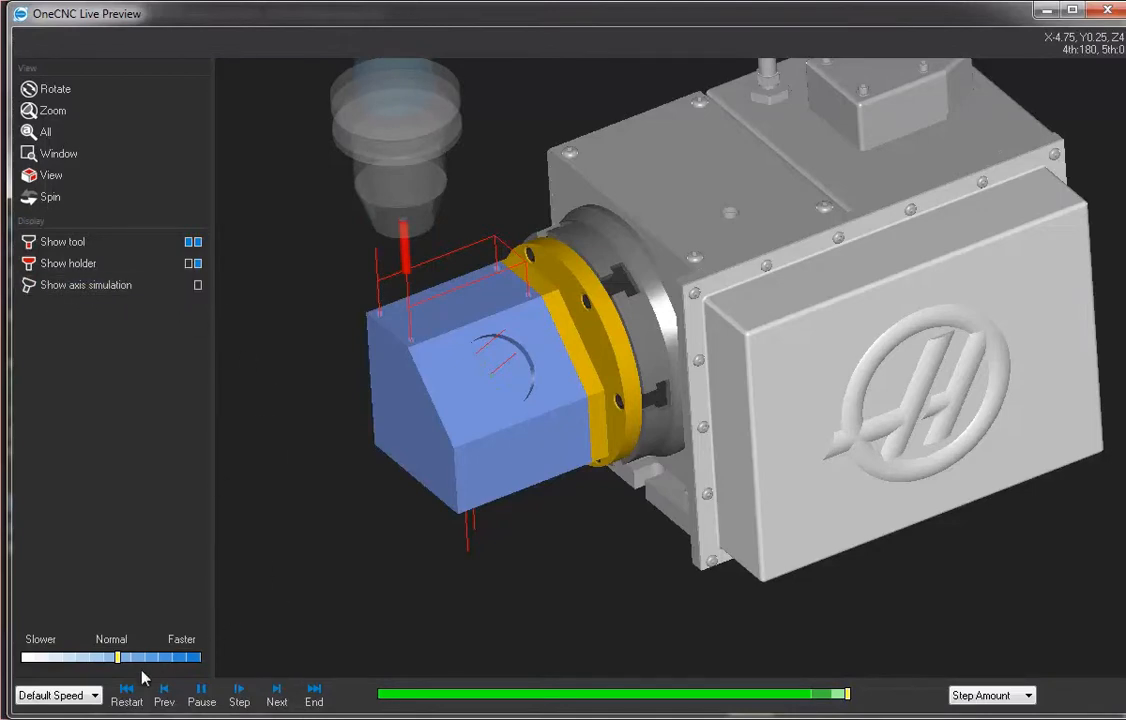
left_click(124, 690)
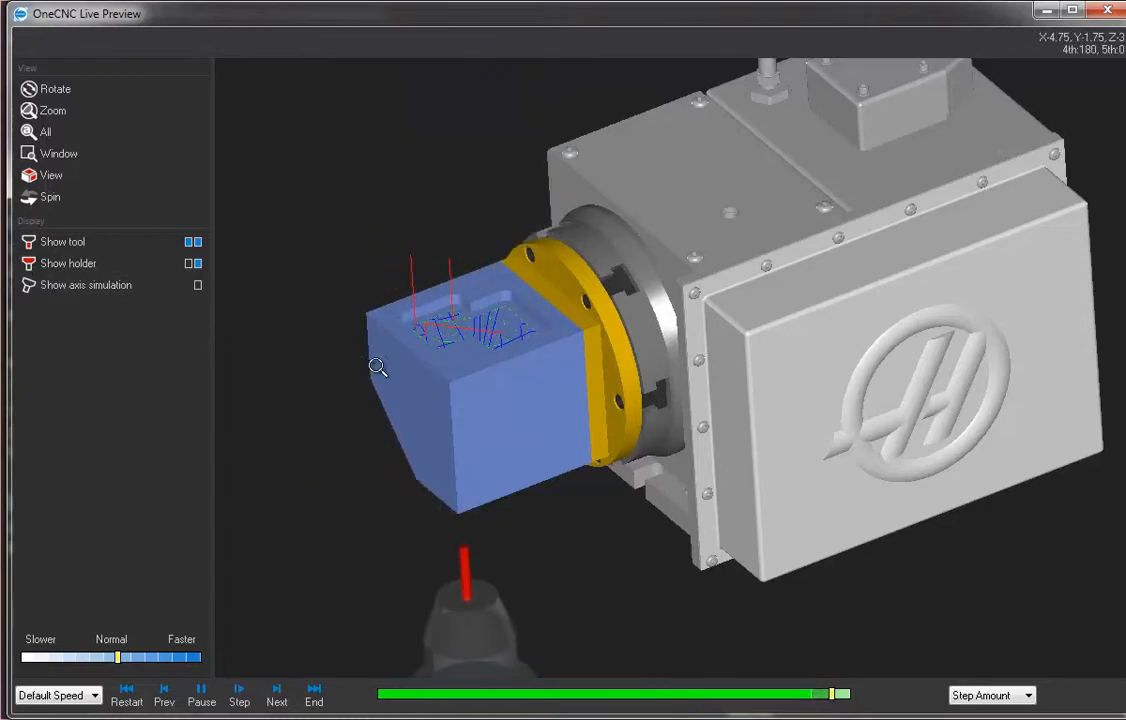
left_click(199, 285)
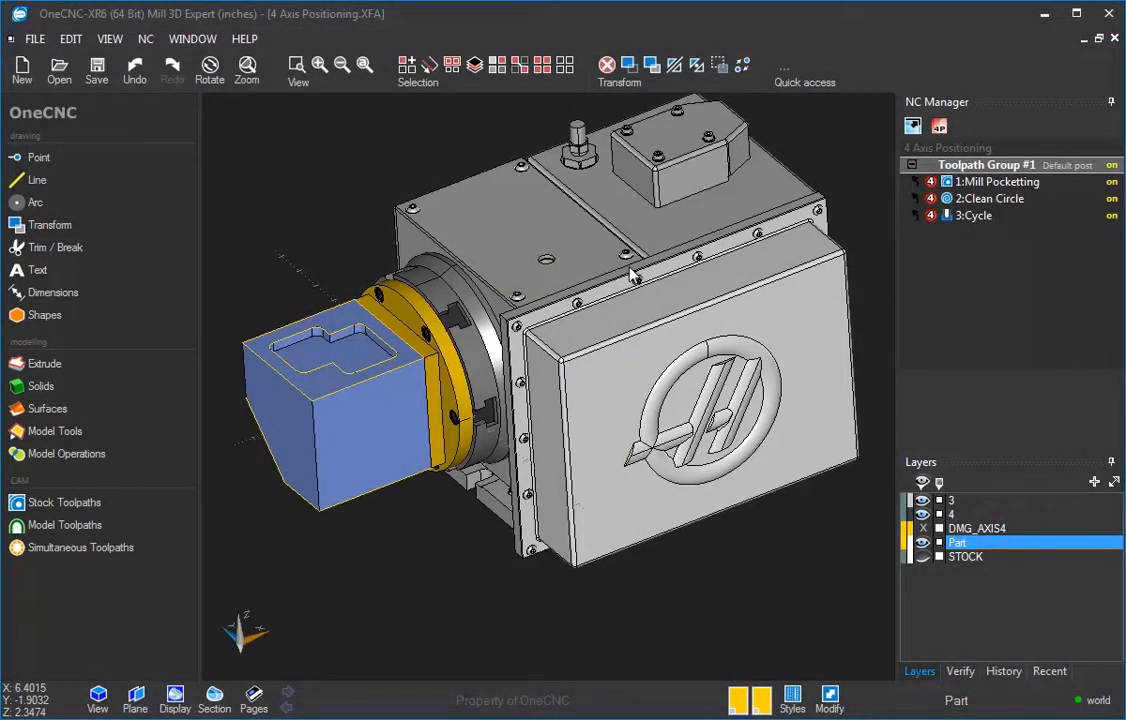
Step: Hide layers 4 and 3 and the Part layer
middle_click_drag(630, 268, 574, 257)
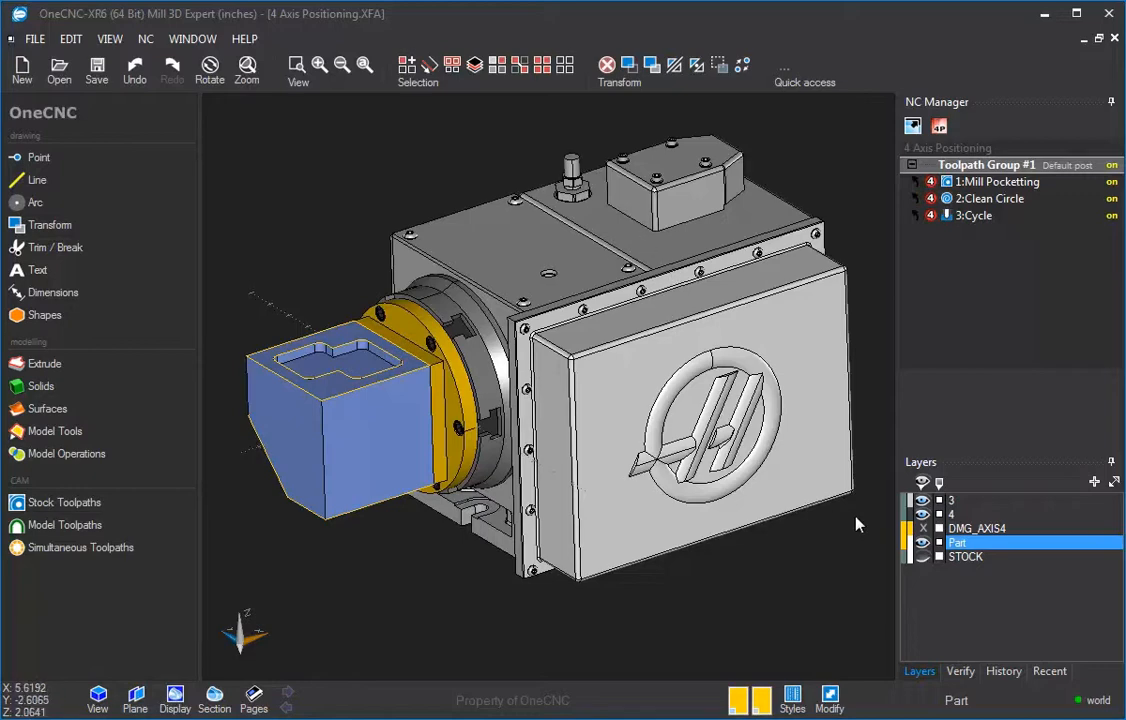
left_click(922, 514)
left_click(922, 528)
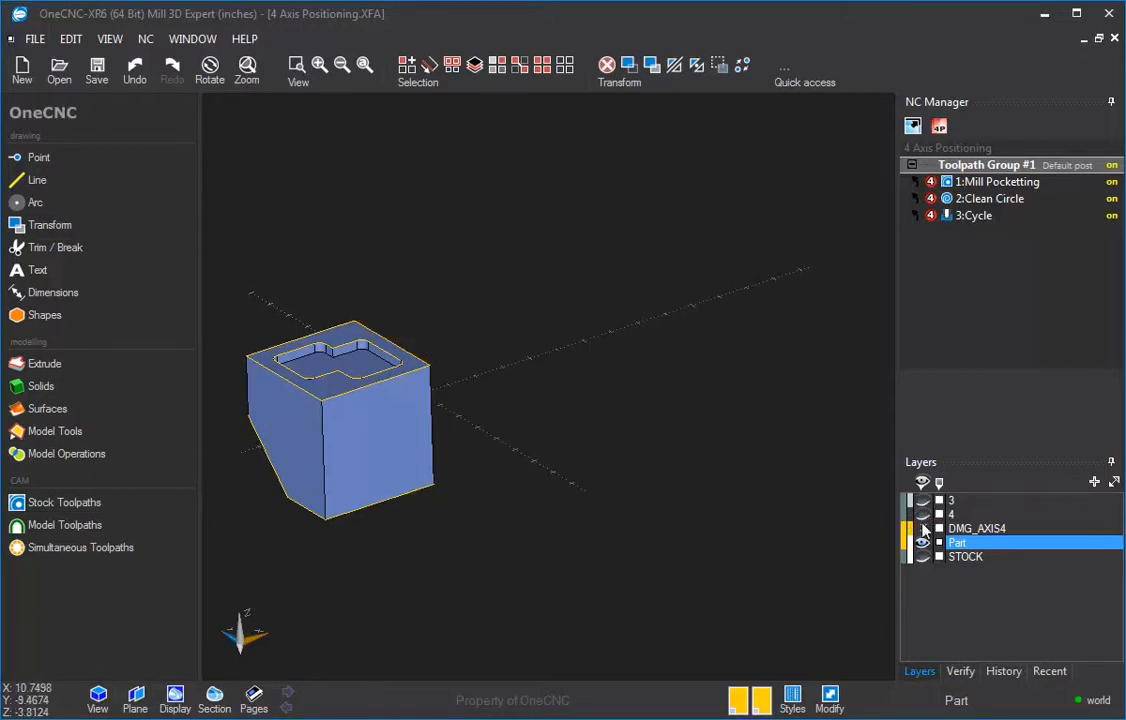
left_click(922, 543)
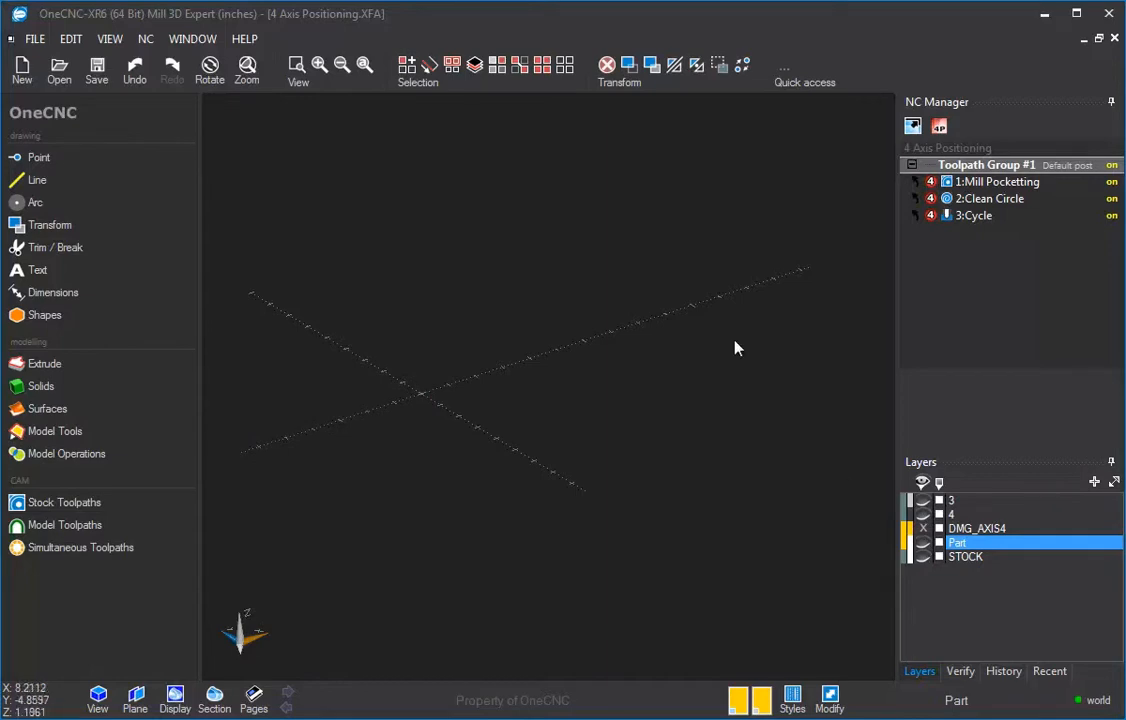
Step: Show the STOCK layer to display the stock model on the chuck
left_click(923, 557)
middle_click_drag(500, 391, 666, 330)
scroll(609, 378, "up", 3)
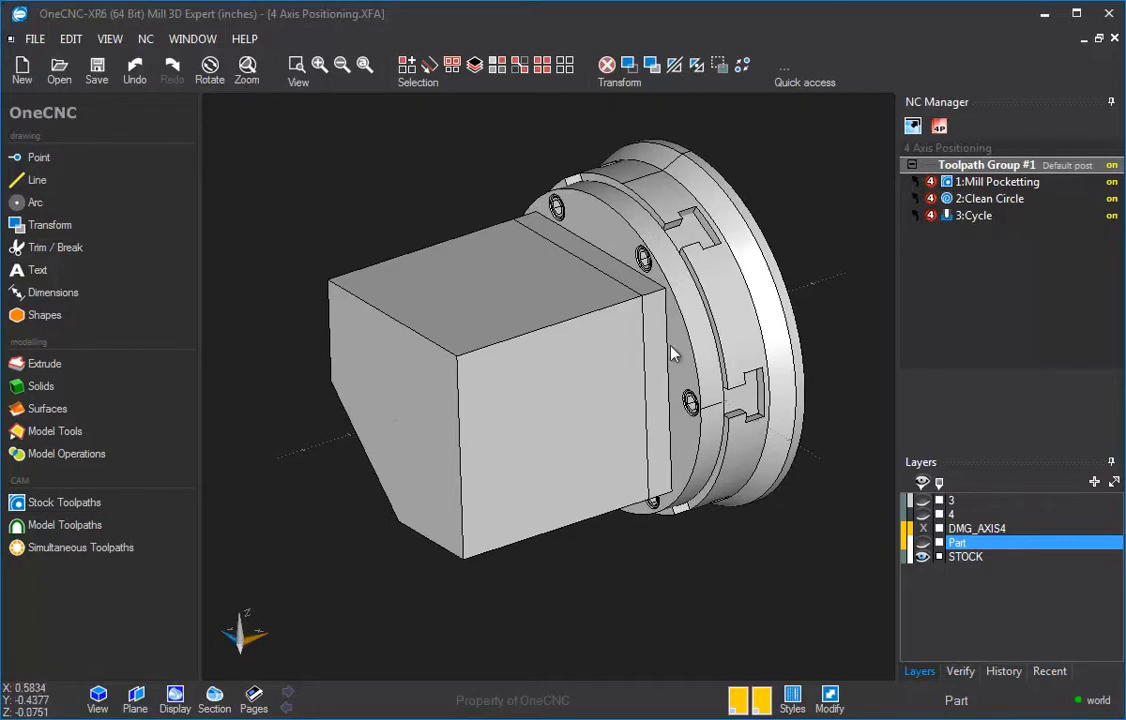
Step: Pick and examine the stock and chuck entities, orbiting around the stock model
left_click(656, 348, "ctrl")
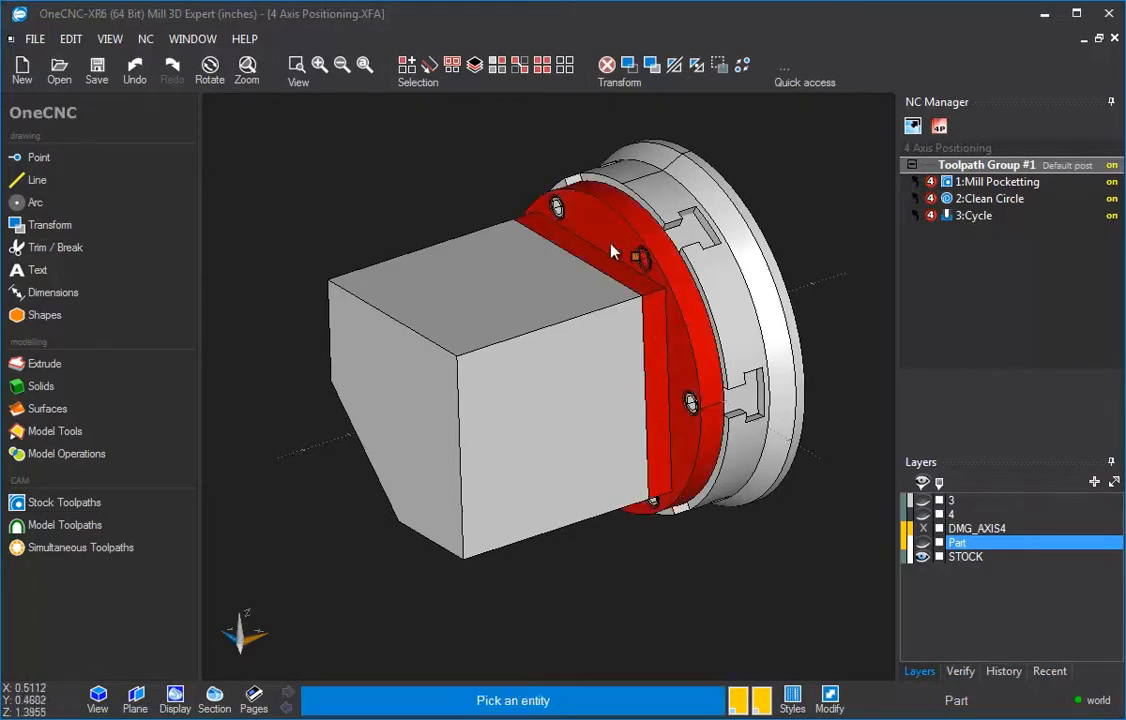
left_click(559, 208, "ctrl")
left_click(696, 241, "ctrl")
left_click(716, 288, "ctrl")
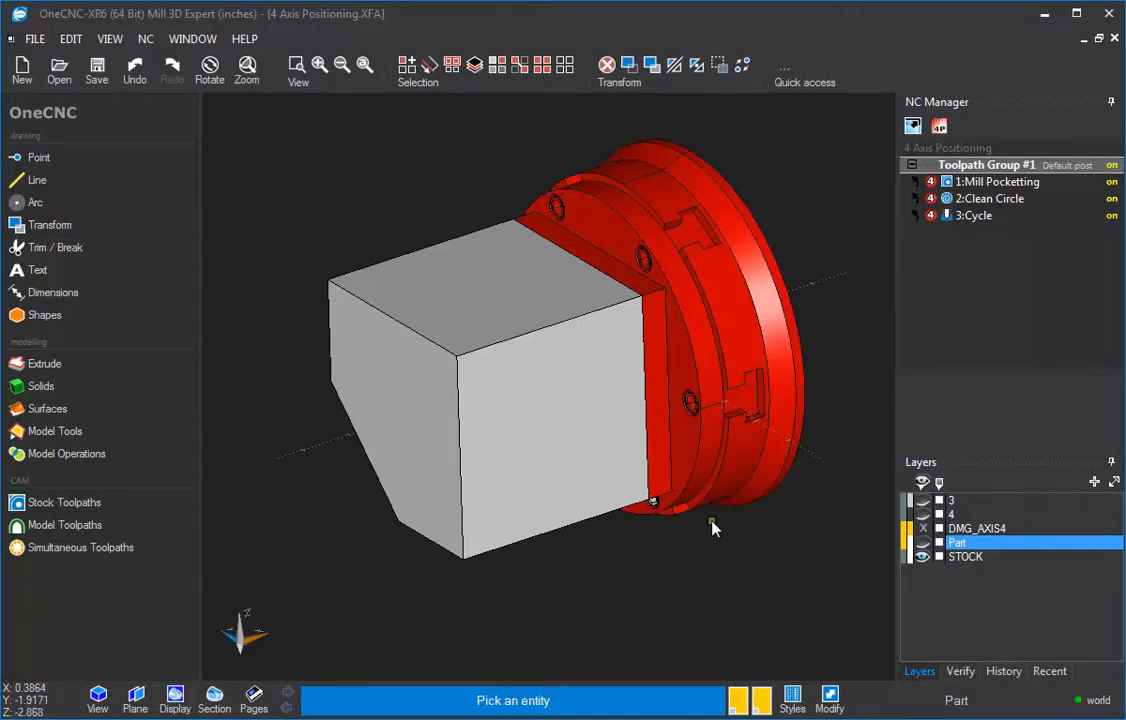
left_click(726, 541)
scroll(646, 421, "down", 1)
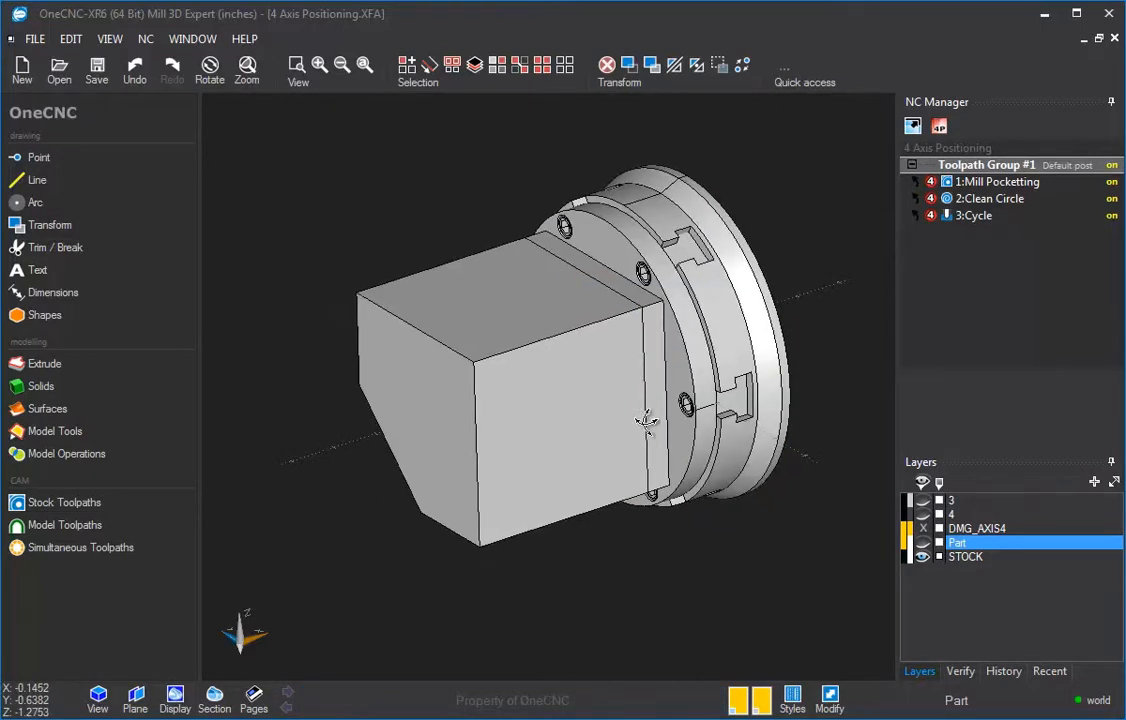
middle_click_drag(643, 421, 601, 437)
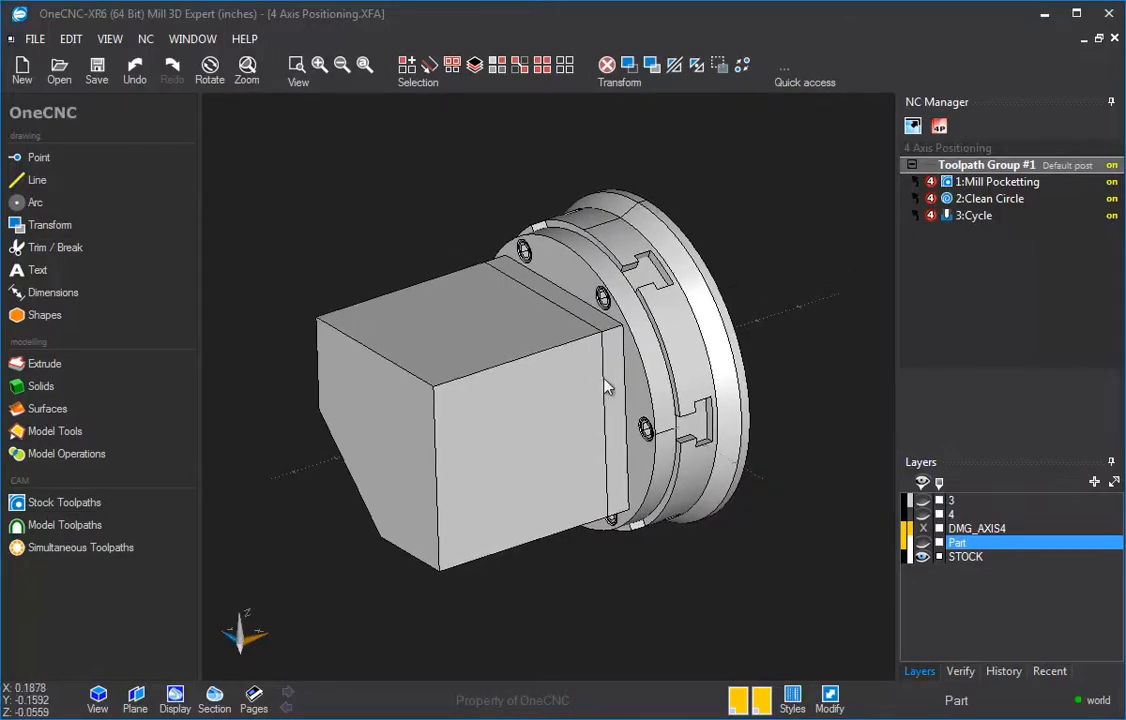
middle_click_drag(605, 388, 641, 369)
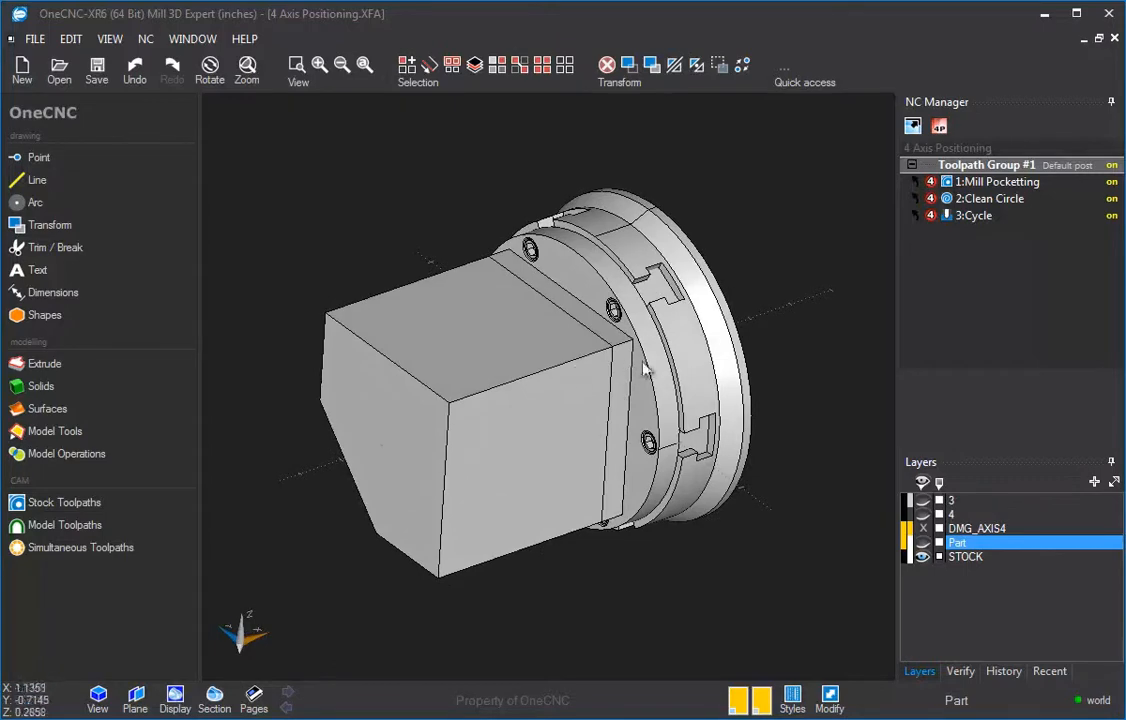
Step: Hide the STOCK layer and show the Part layer and layers 4 and 3
left_click(923, 557)
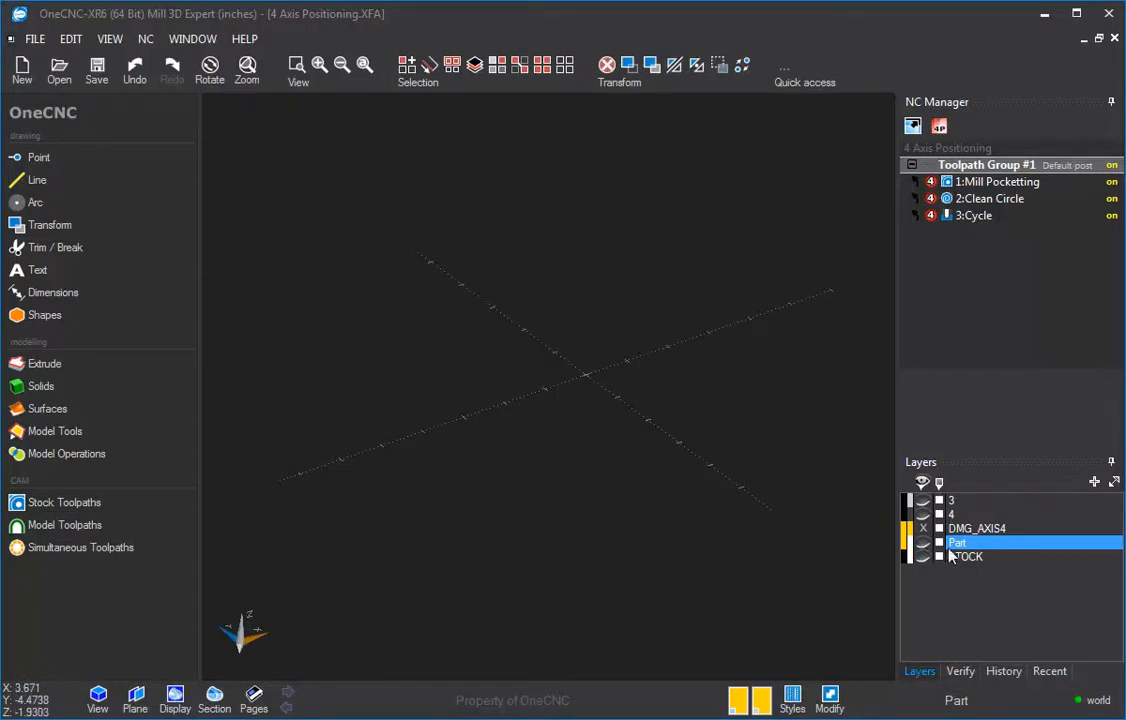
left_click(926, 542)
left_click(925, 515)
left_click(926, 501)
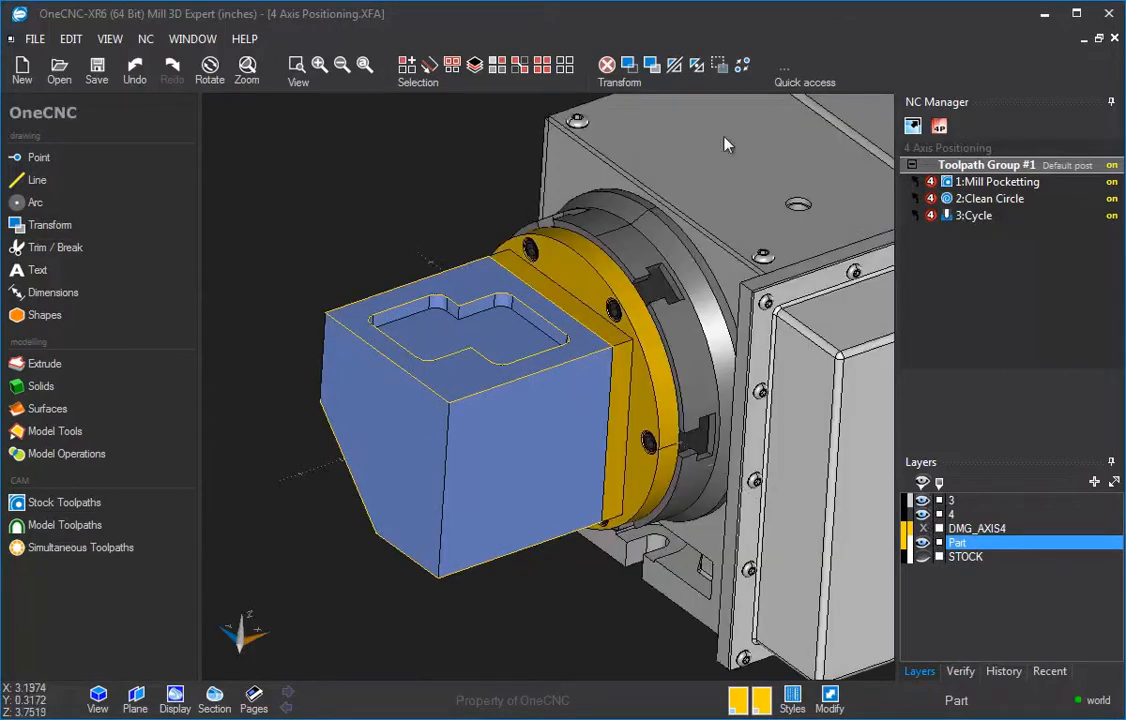
Step: Run Simulate / Rest on Toolpath Group #1 using the Stock Model as the stock
middle_click_drag(722, 212, 868, 150)
right_click(988, 168)
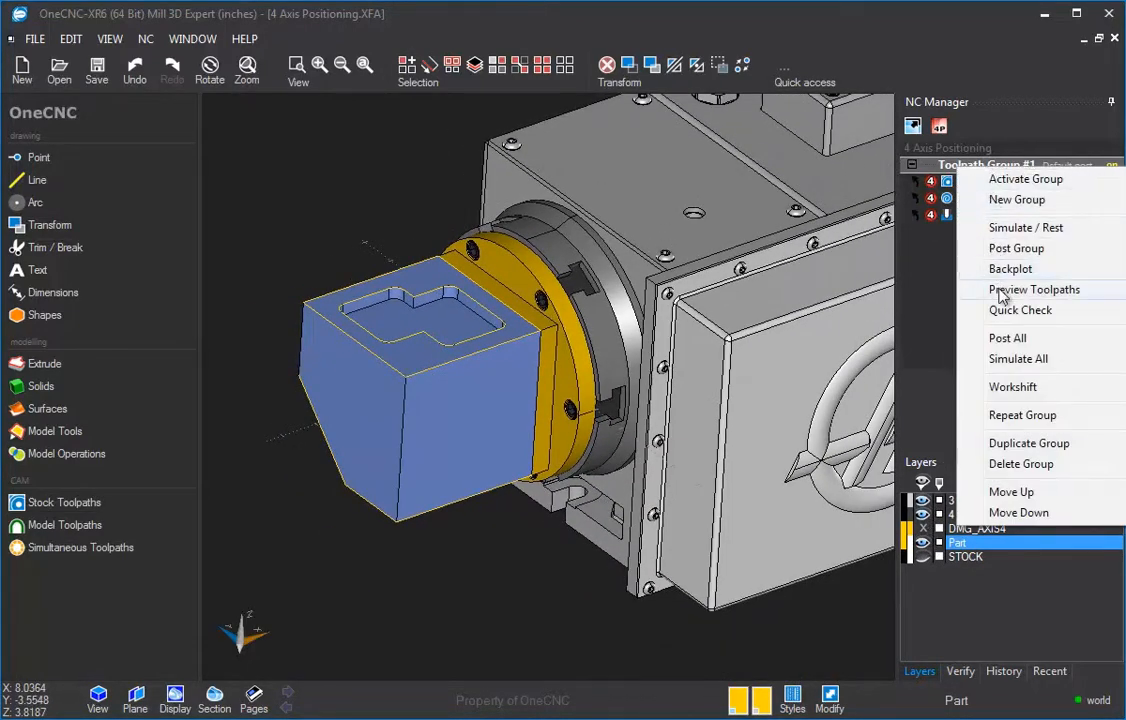
left_click(1010, 227)
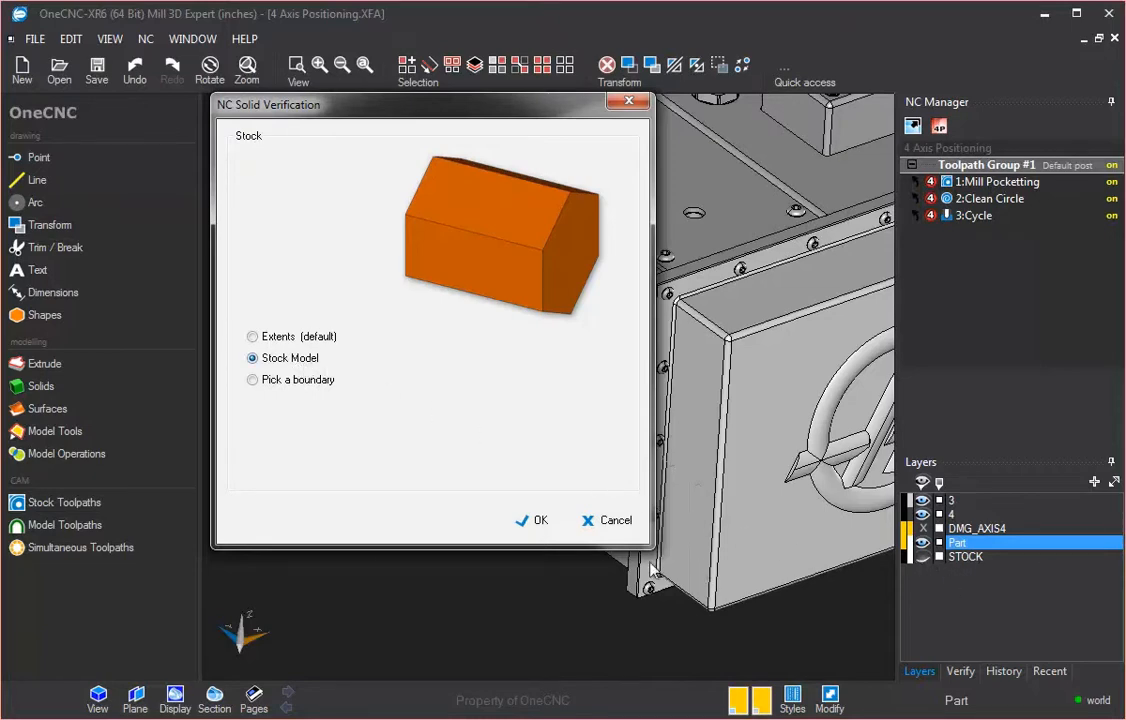
left_click(540, 521)
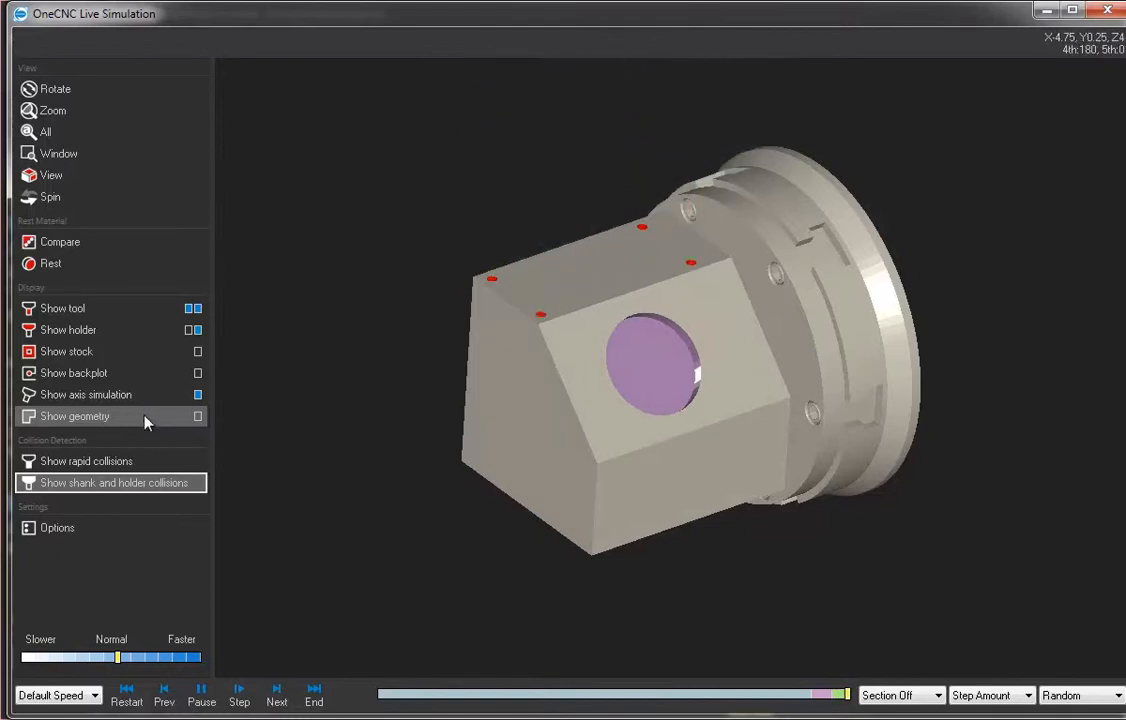
Step: Toggle axis simulation in the live simulation, then close the simulation window
left_click(125, 400)
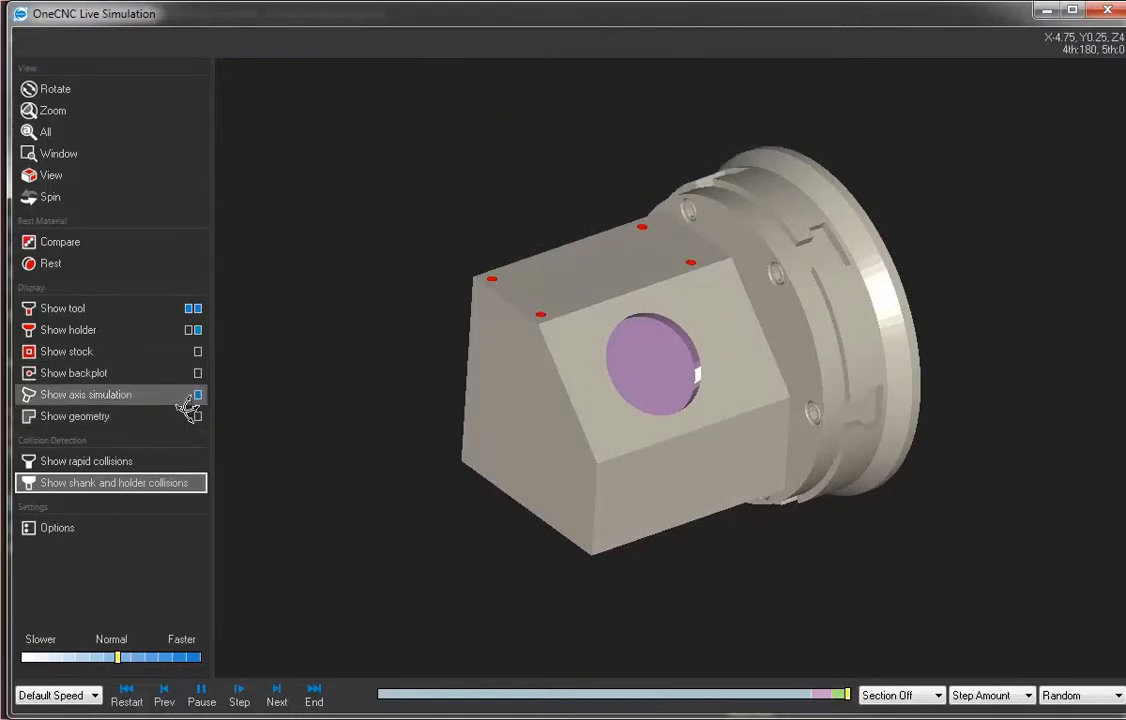
left_click(1107, 10)
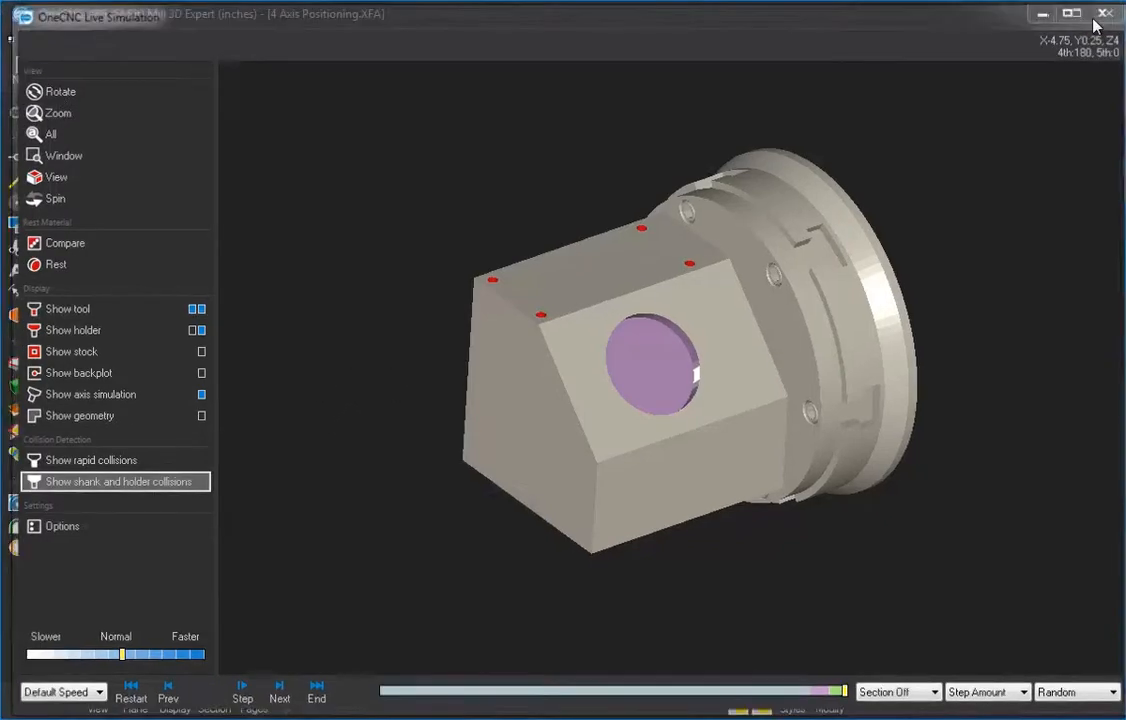
scroll(746, 281, "down", 4)
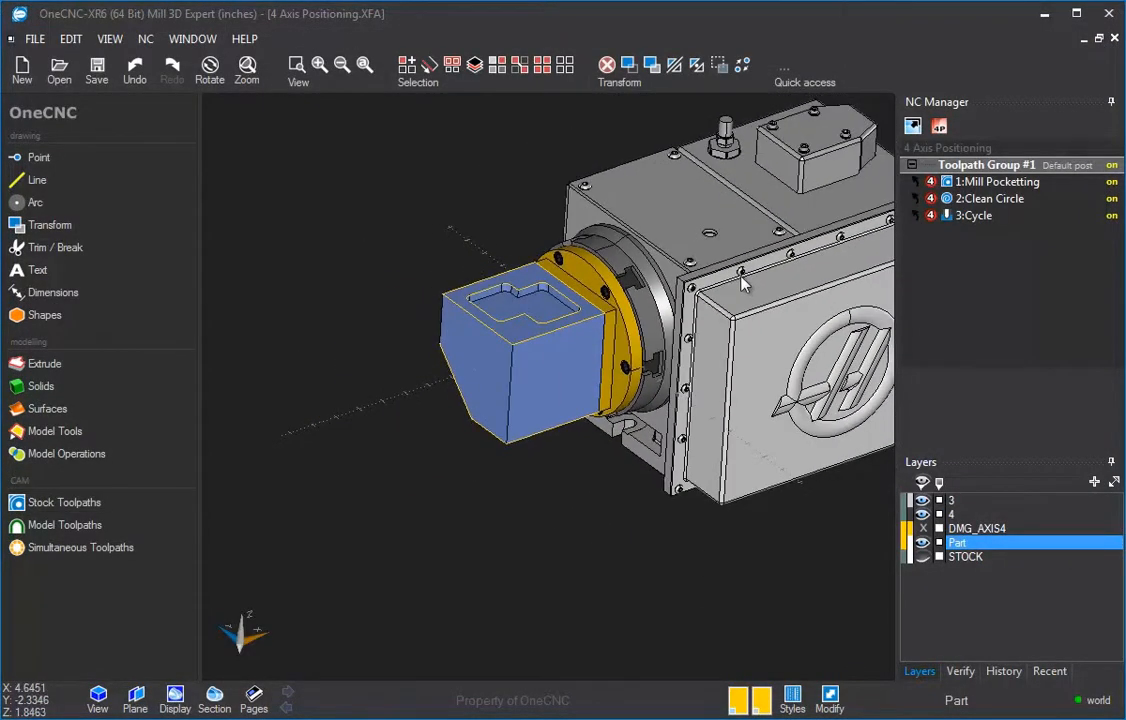